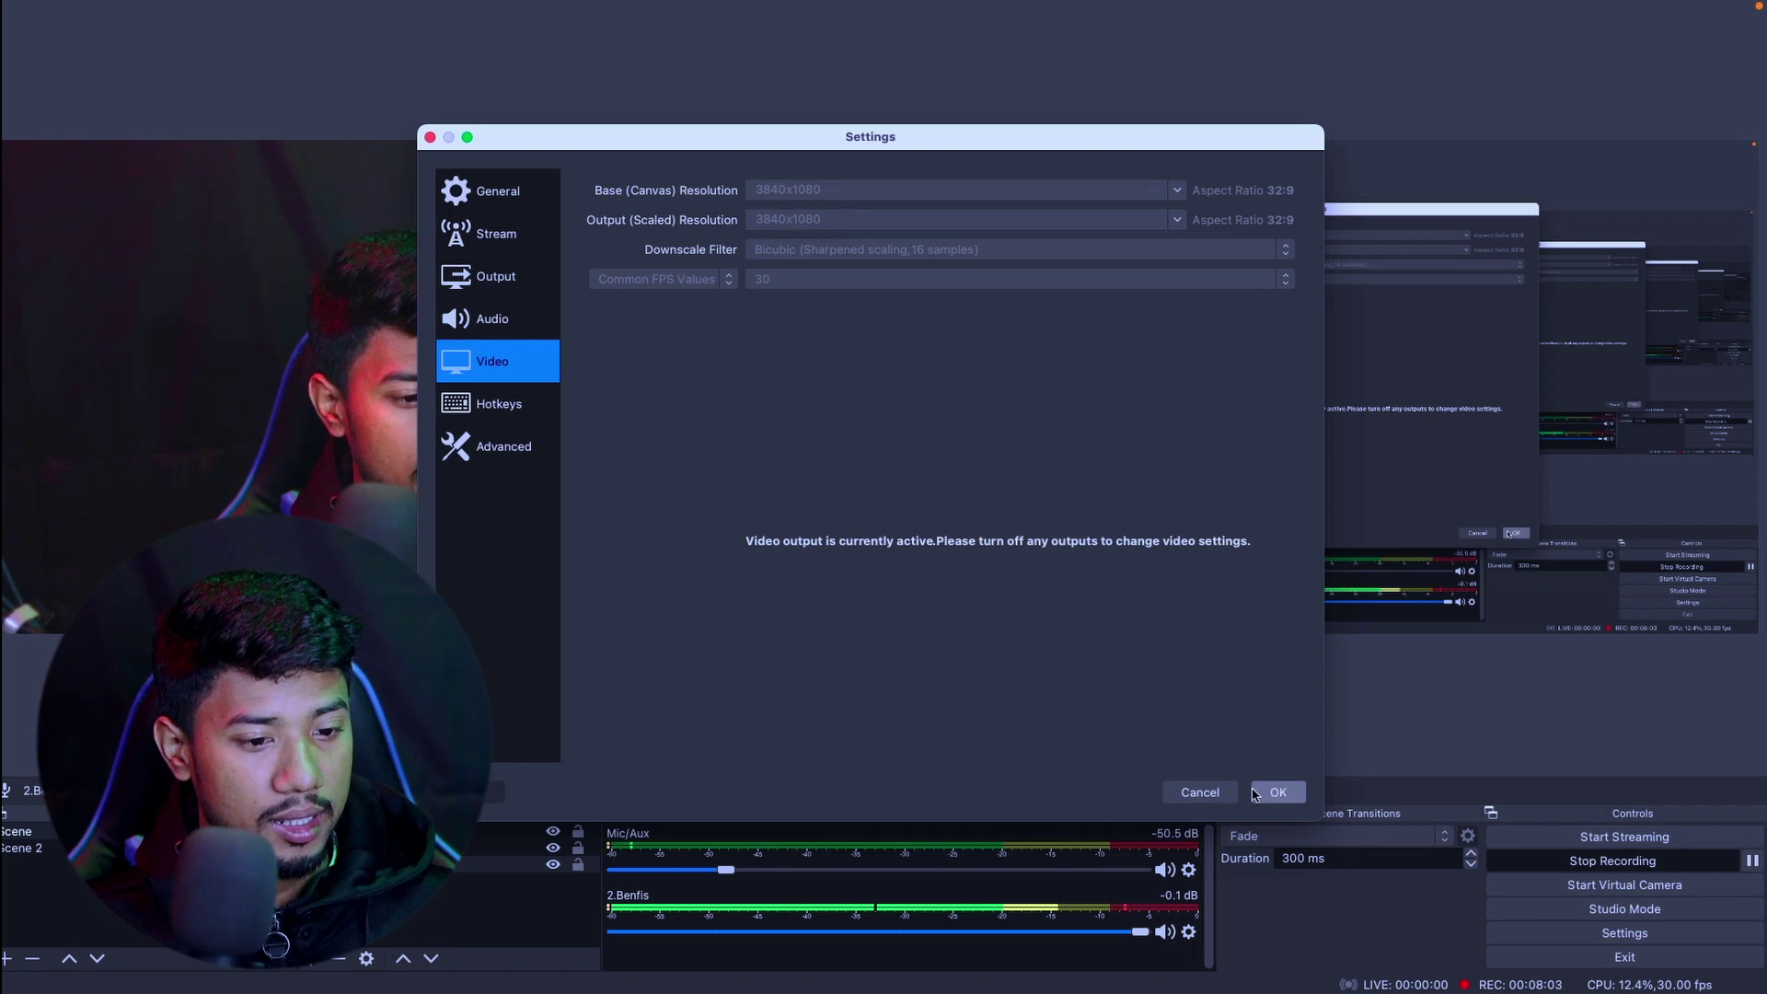
Close the OBS video settings without changes and take the OBS window out of full screen
click(1199, 793)
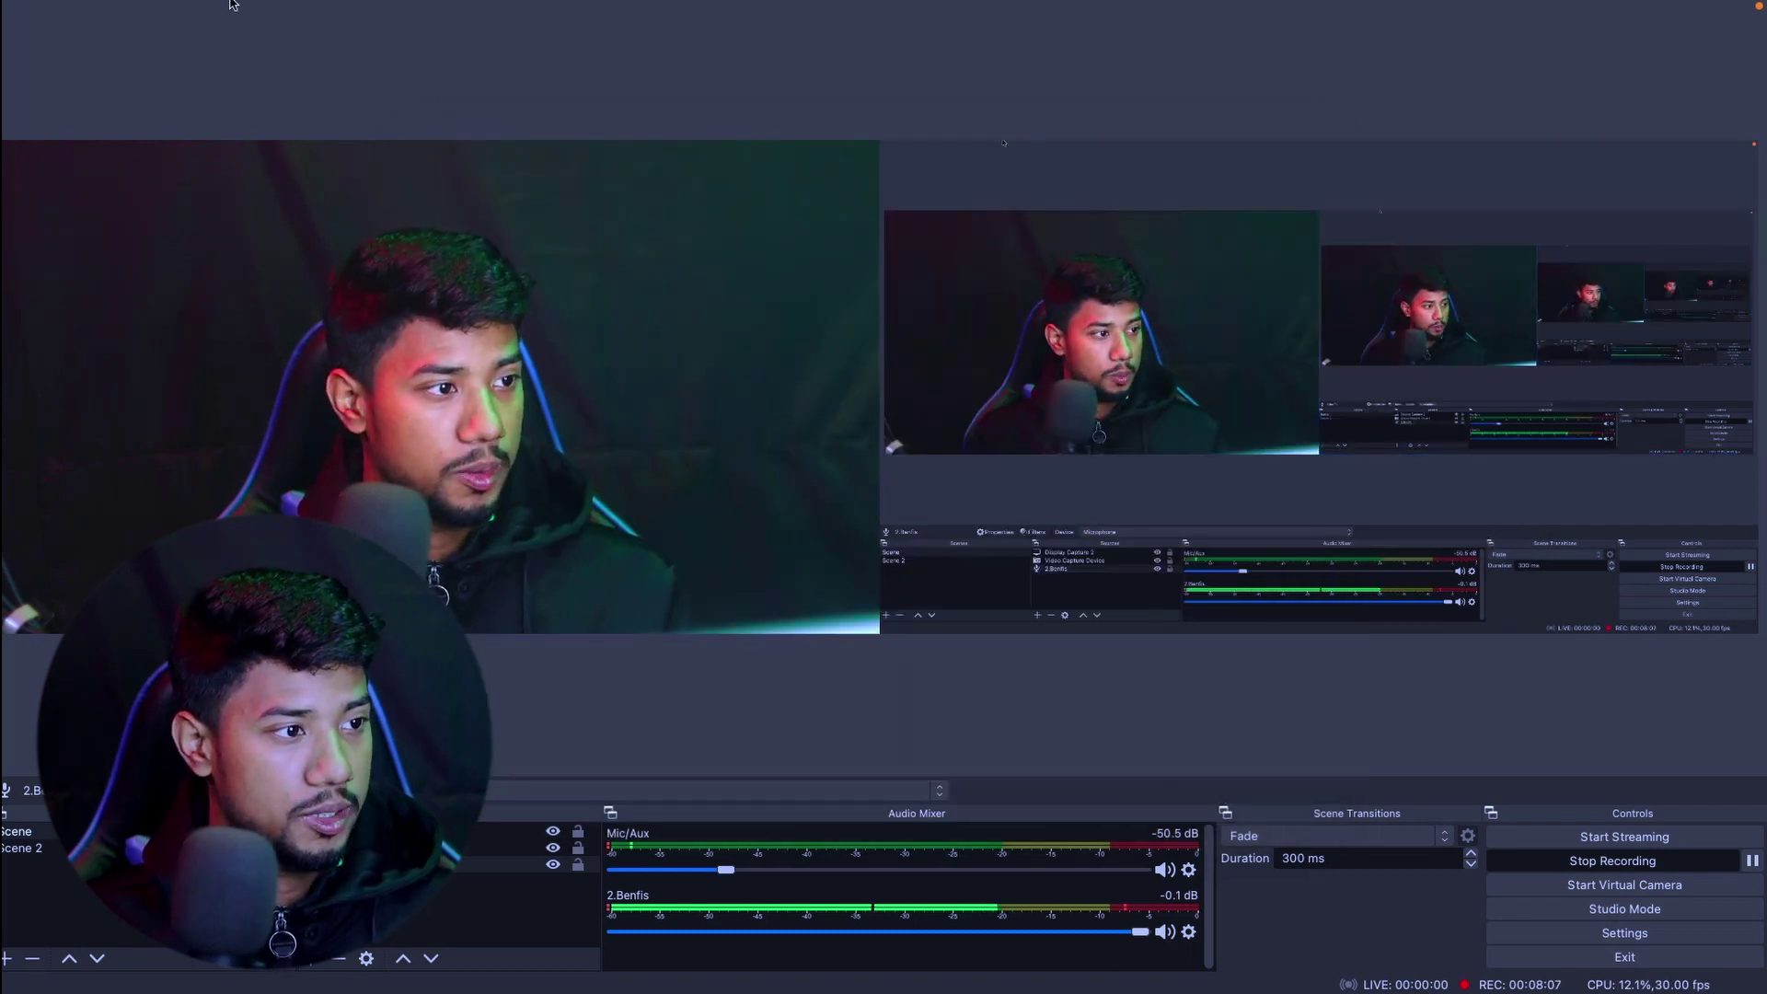
mouse_move(26, 38)
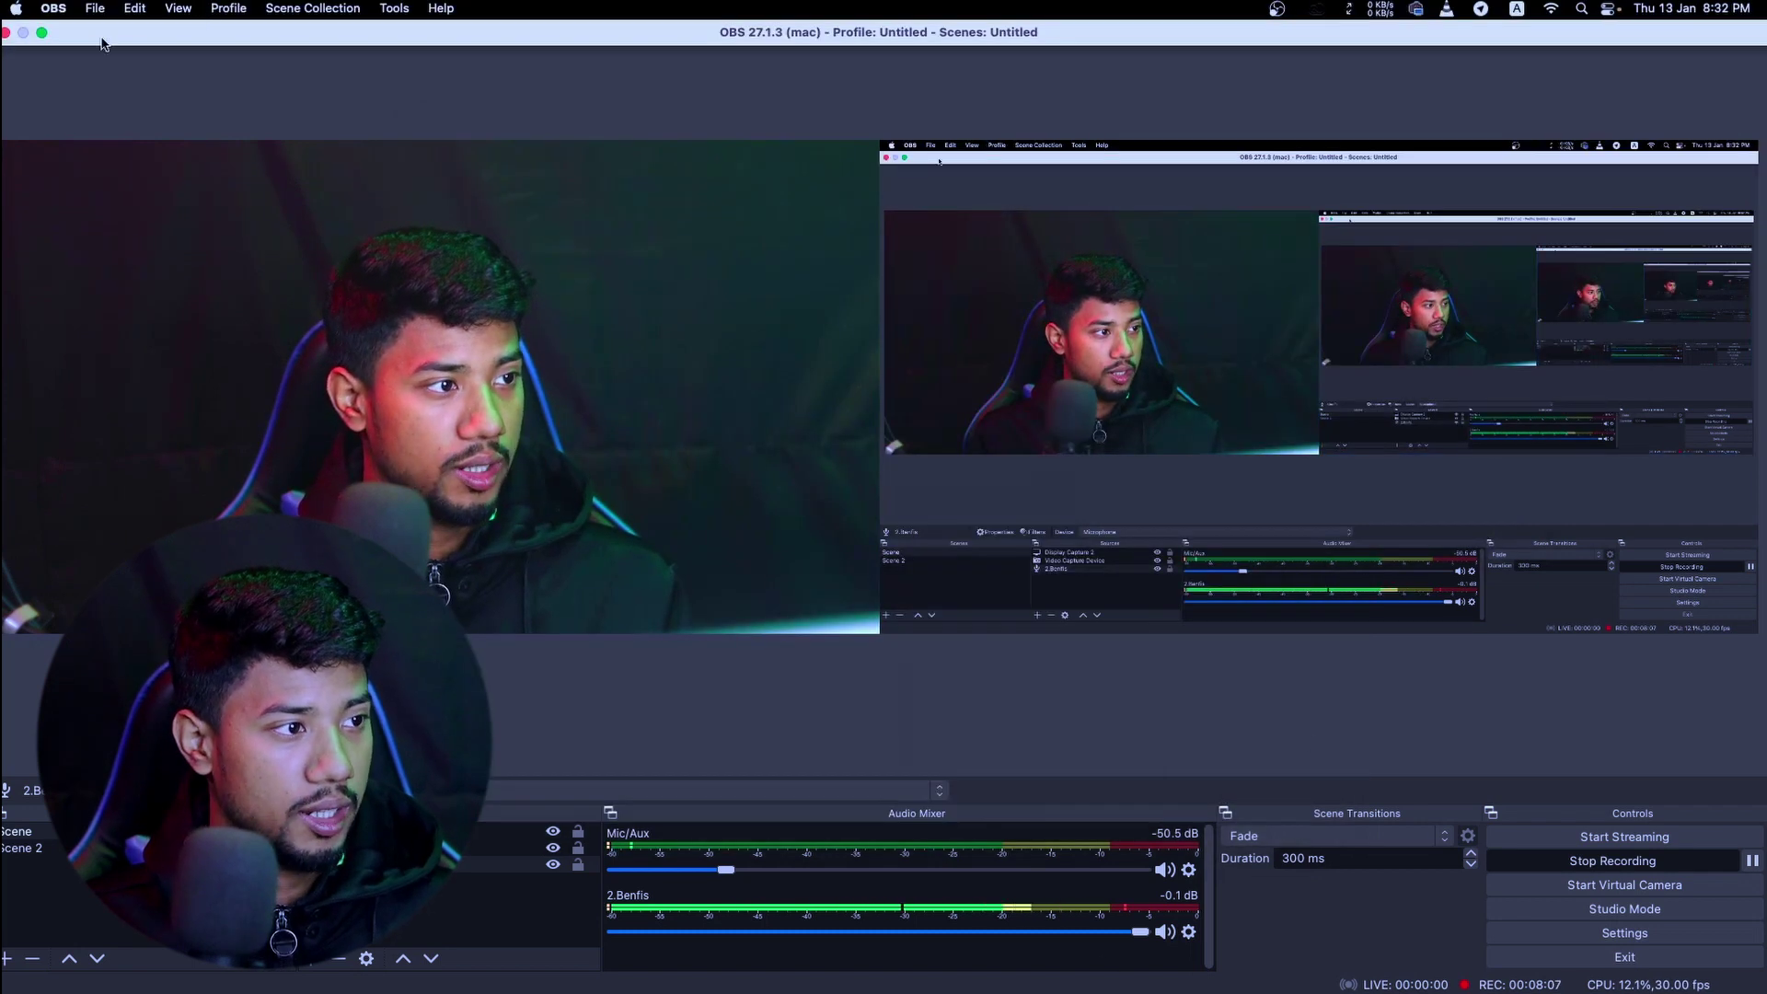
click(42, 32)
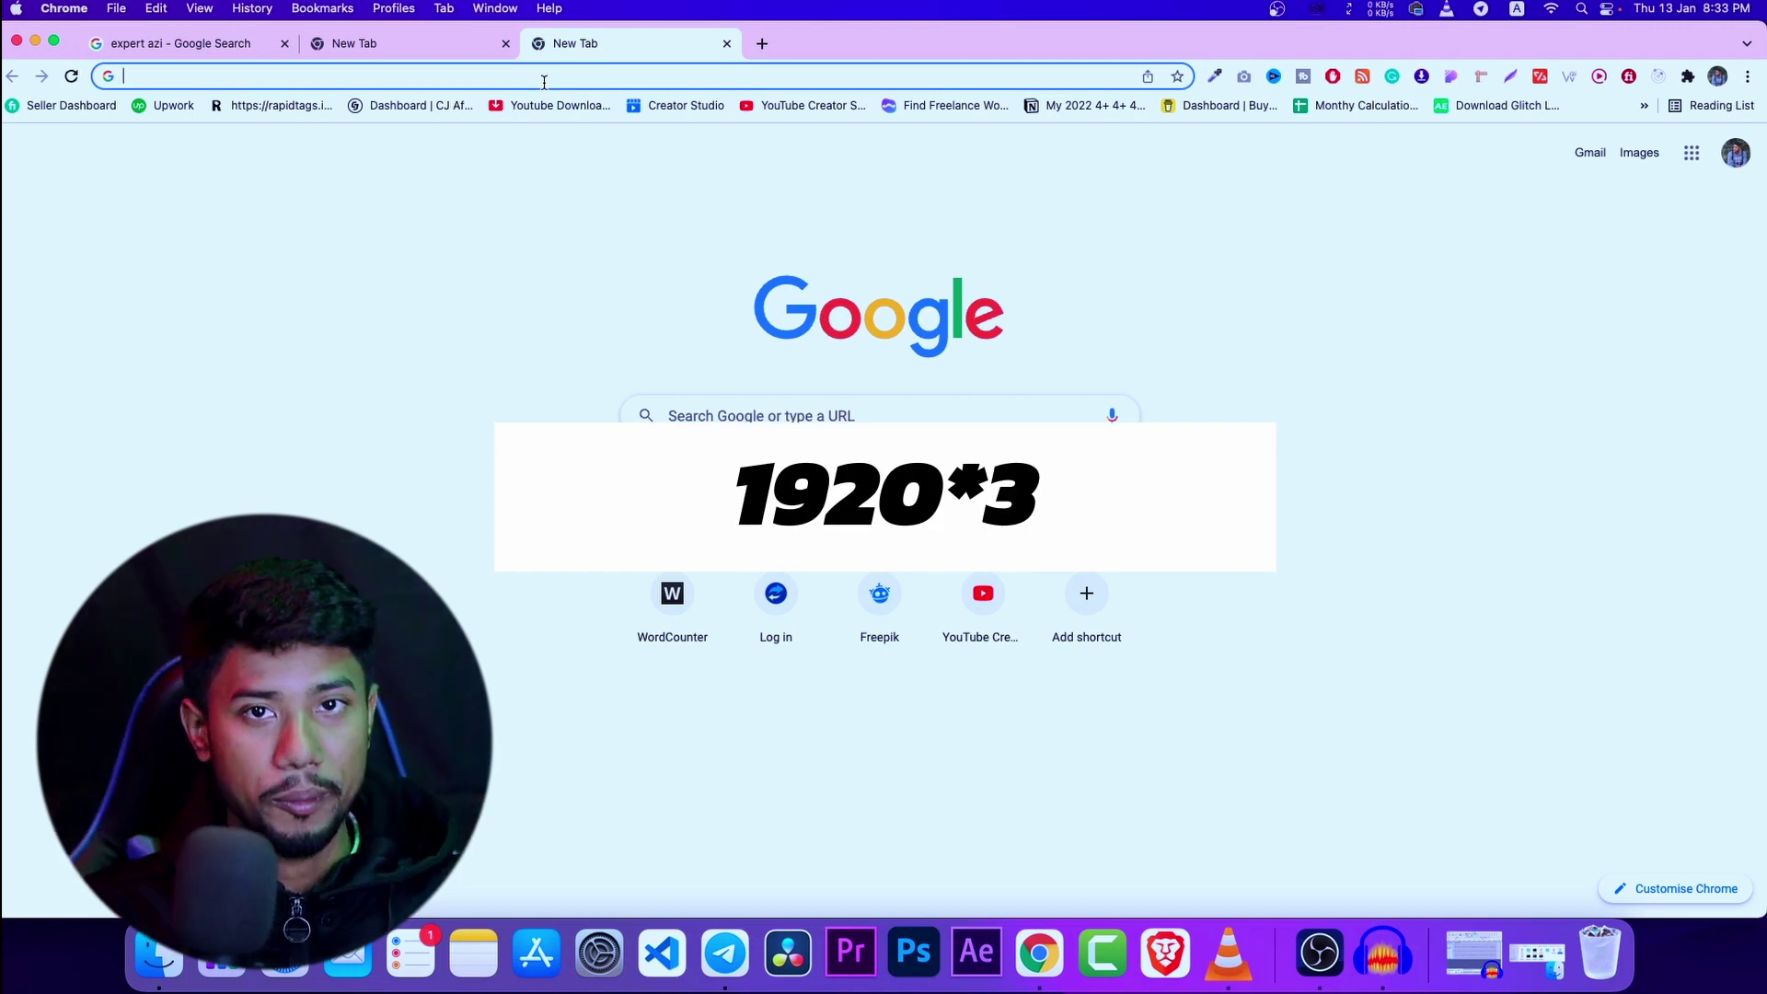
Enter the calculation 1940*3 in the browser's address bar
text(11940*)
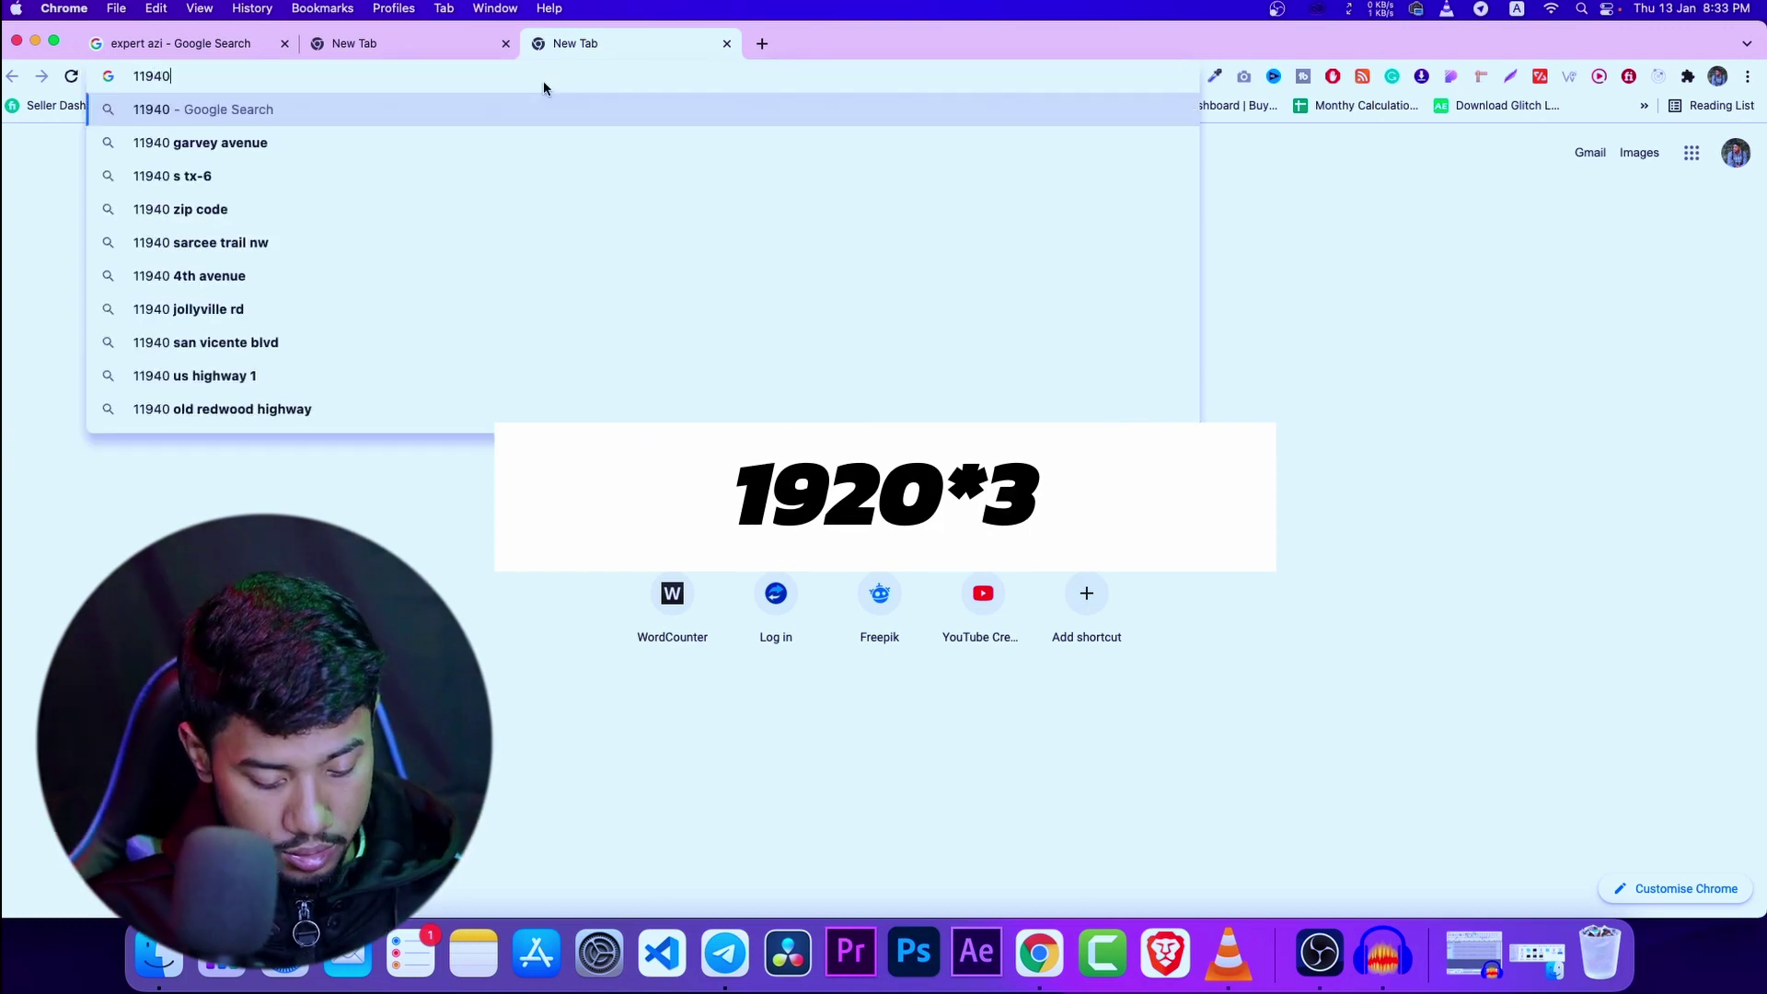
text(3)
key(Home)
key(Delete)
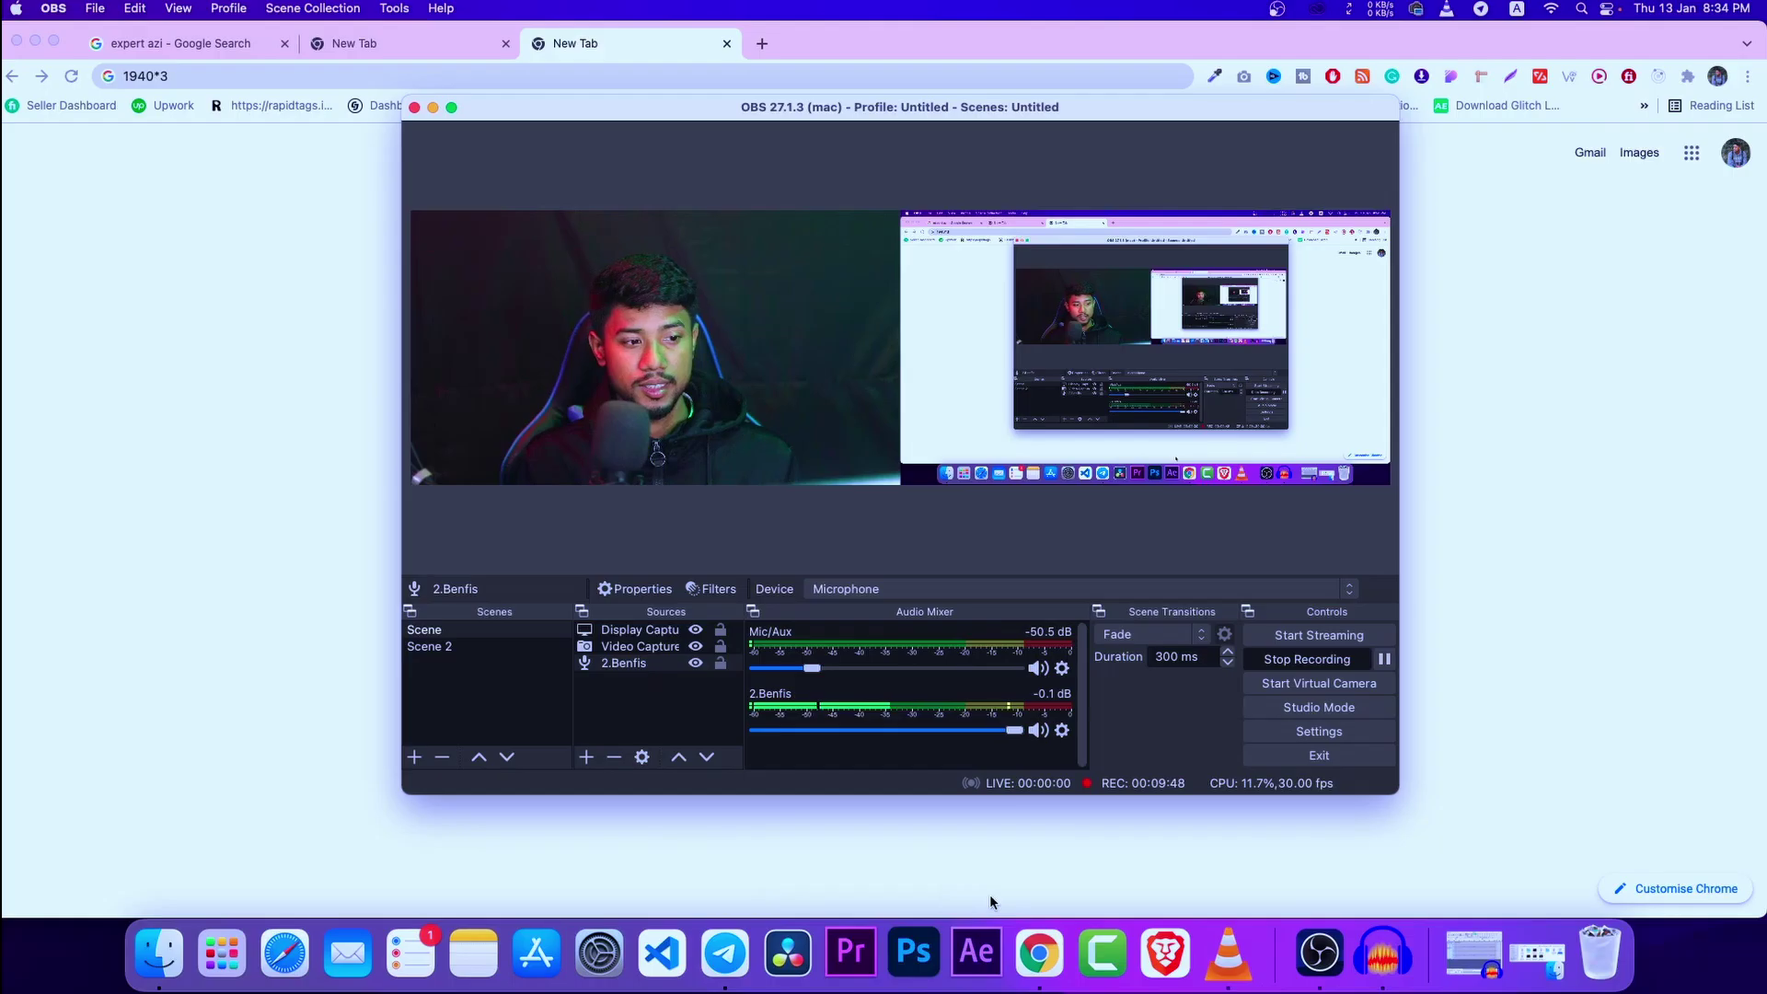
Show OBS in full screen and examine the side-by-side webcam and display captures and their sources
click(451, 106)
click(917, 297)
click(777, 367)
click(1235, 345)
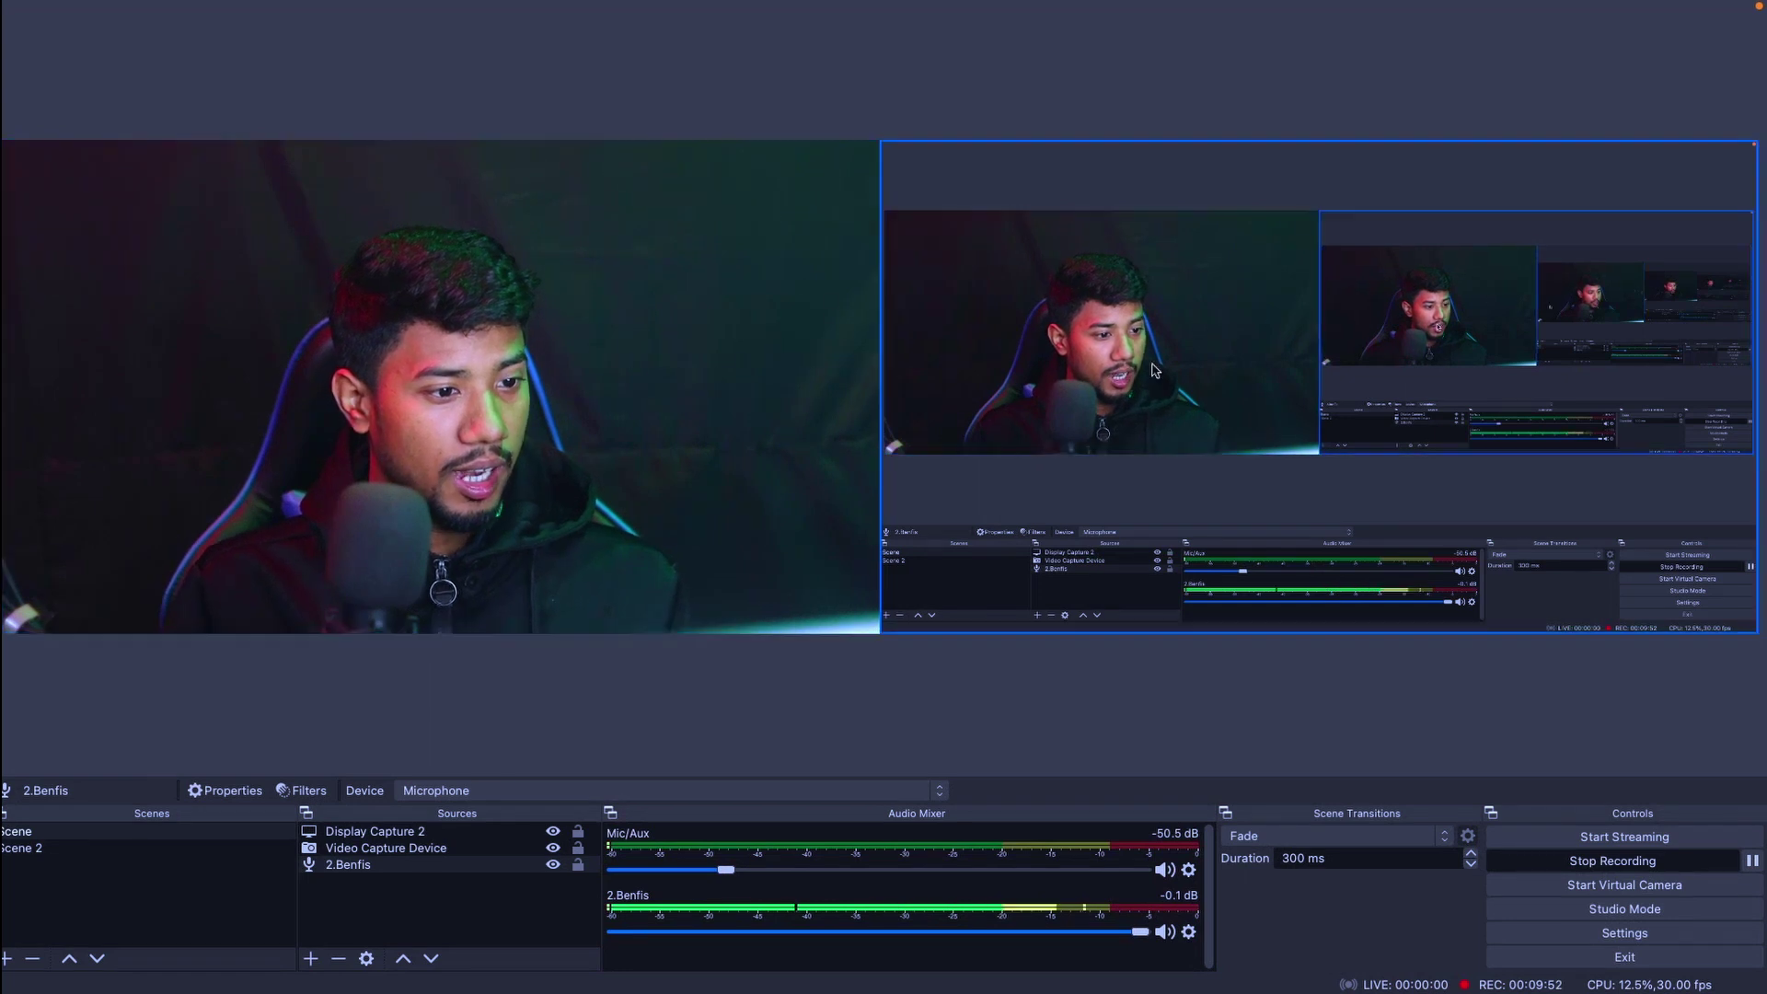
click(675, 691)
click(513, 851)
click(512, 852)
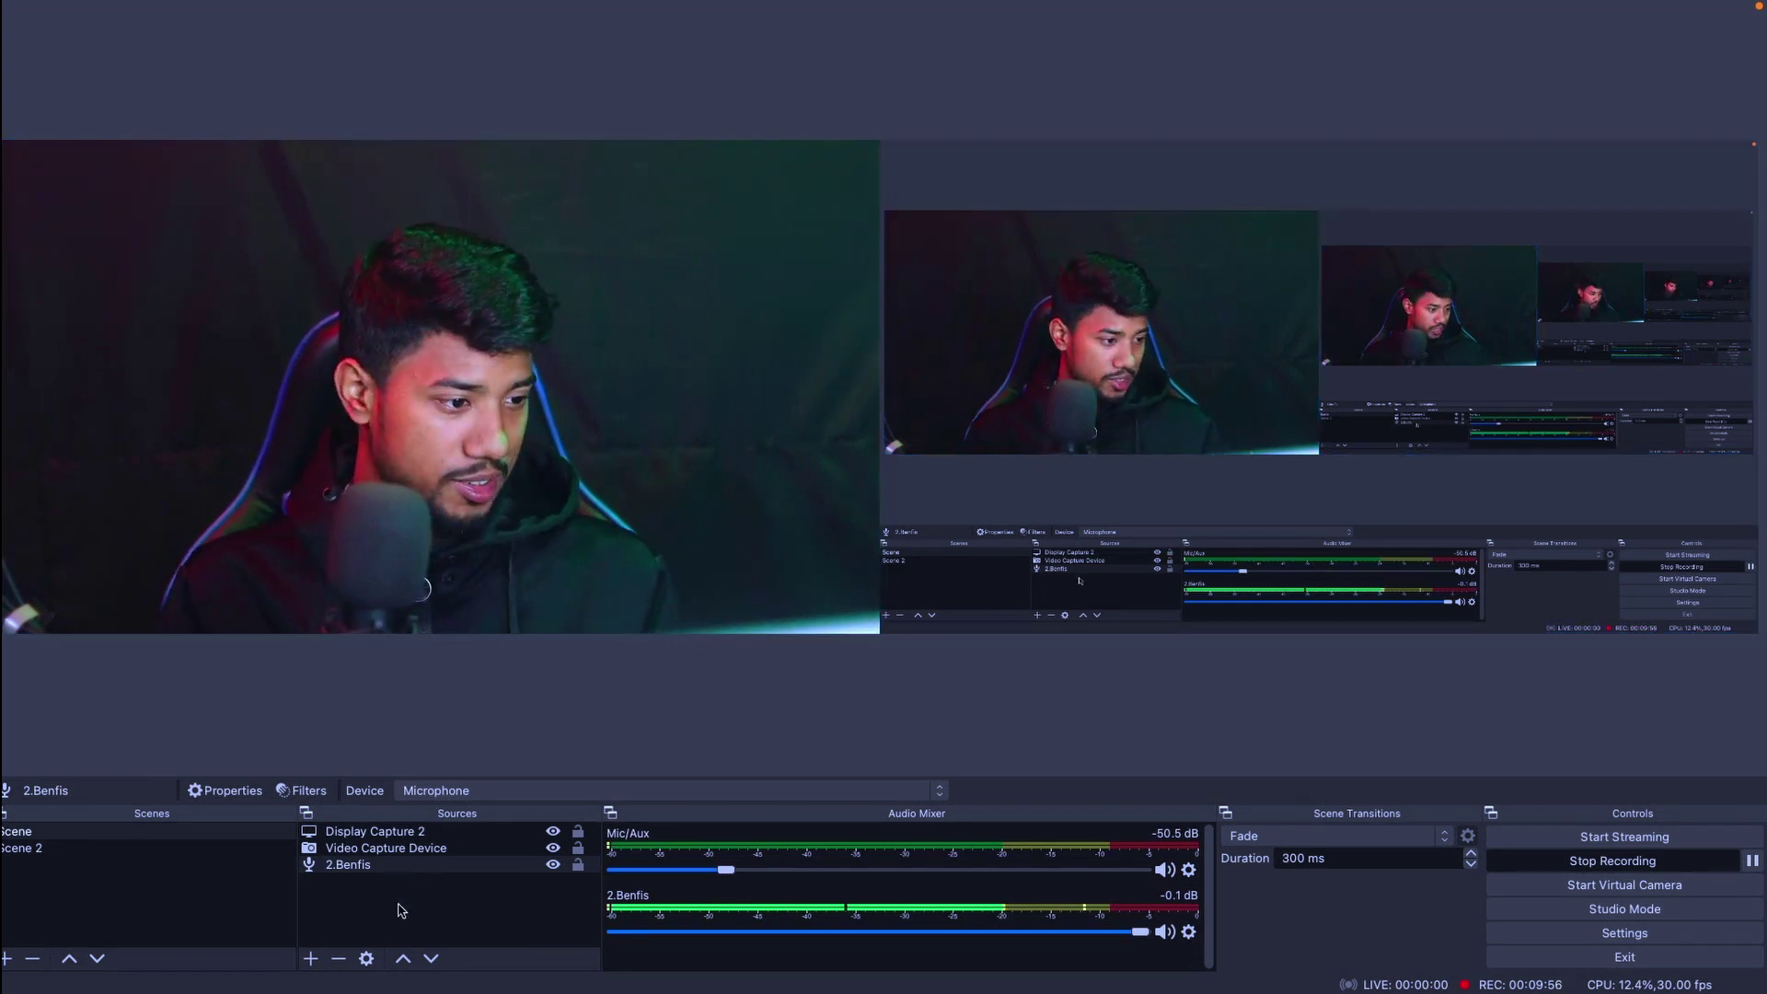
Check the contents of Scene 2 and return to the first scene's side-by-side capture layout
click(83, 847)
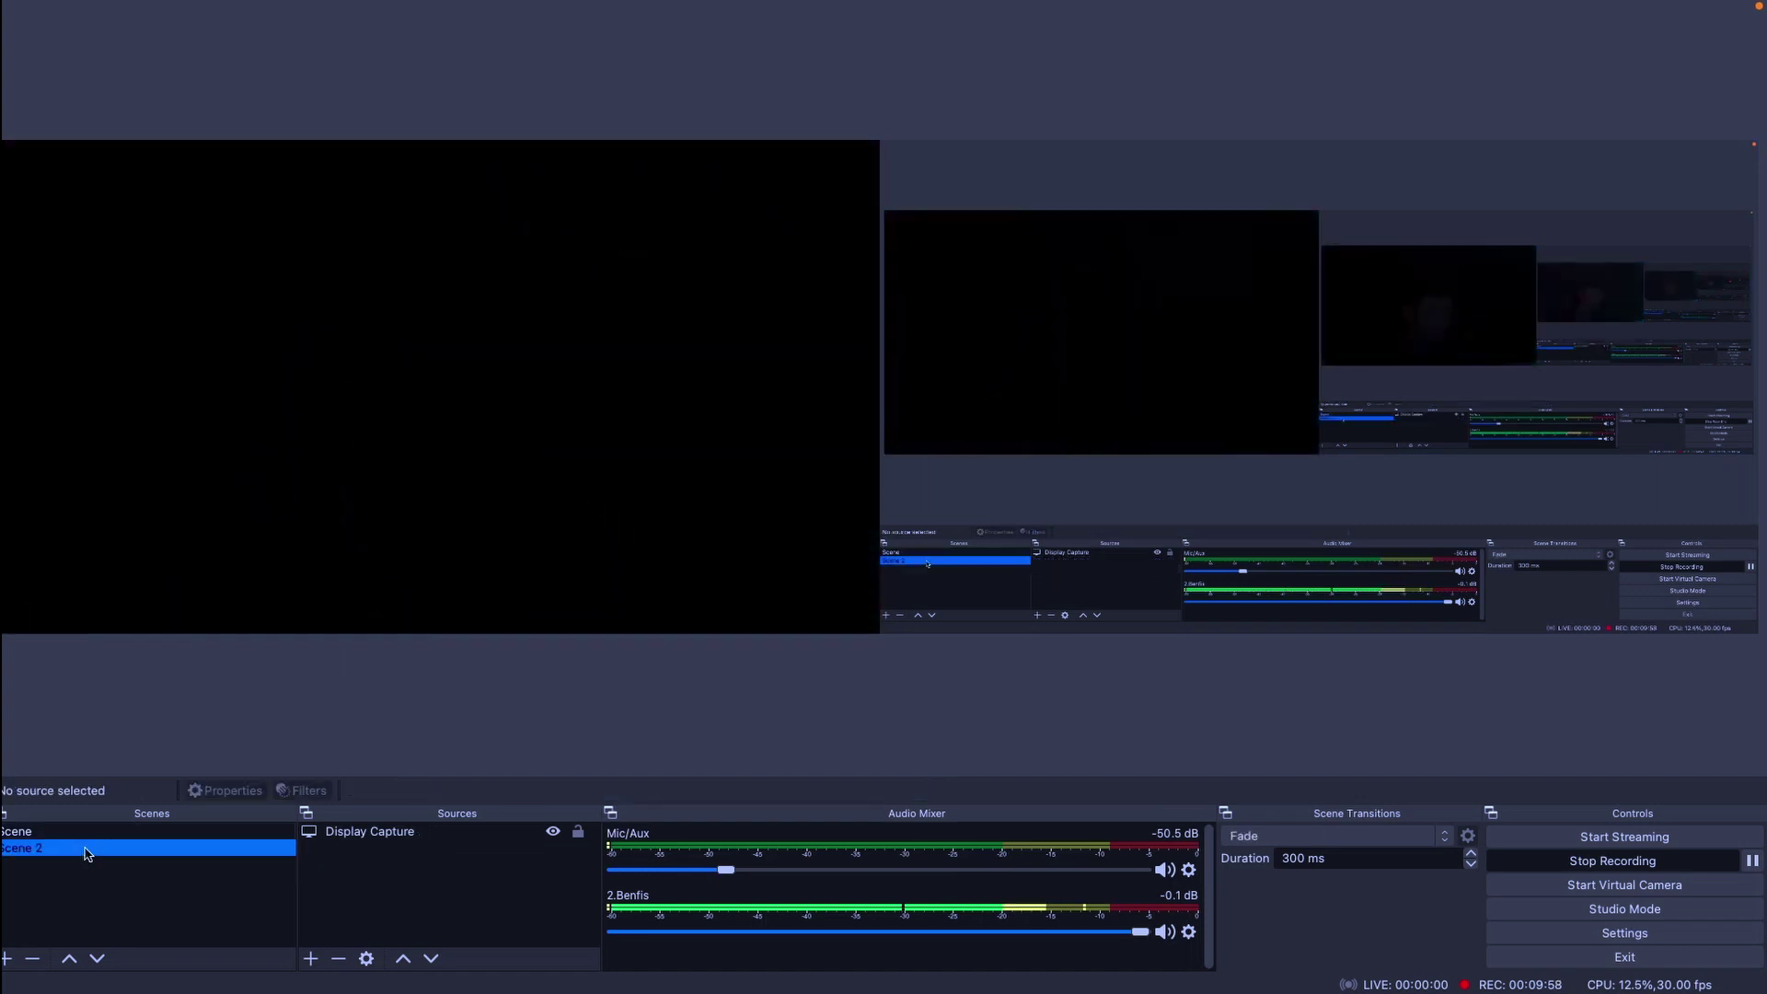
click(77, 834)
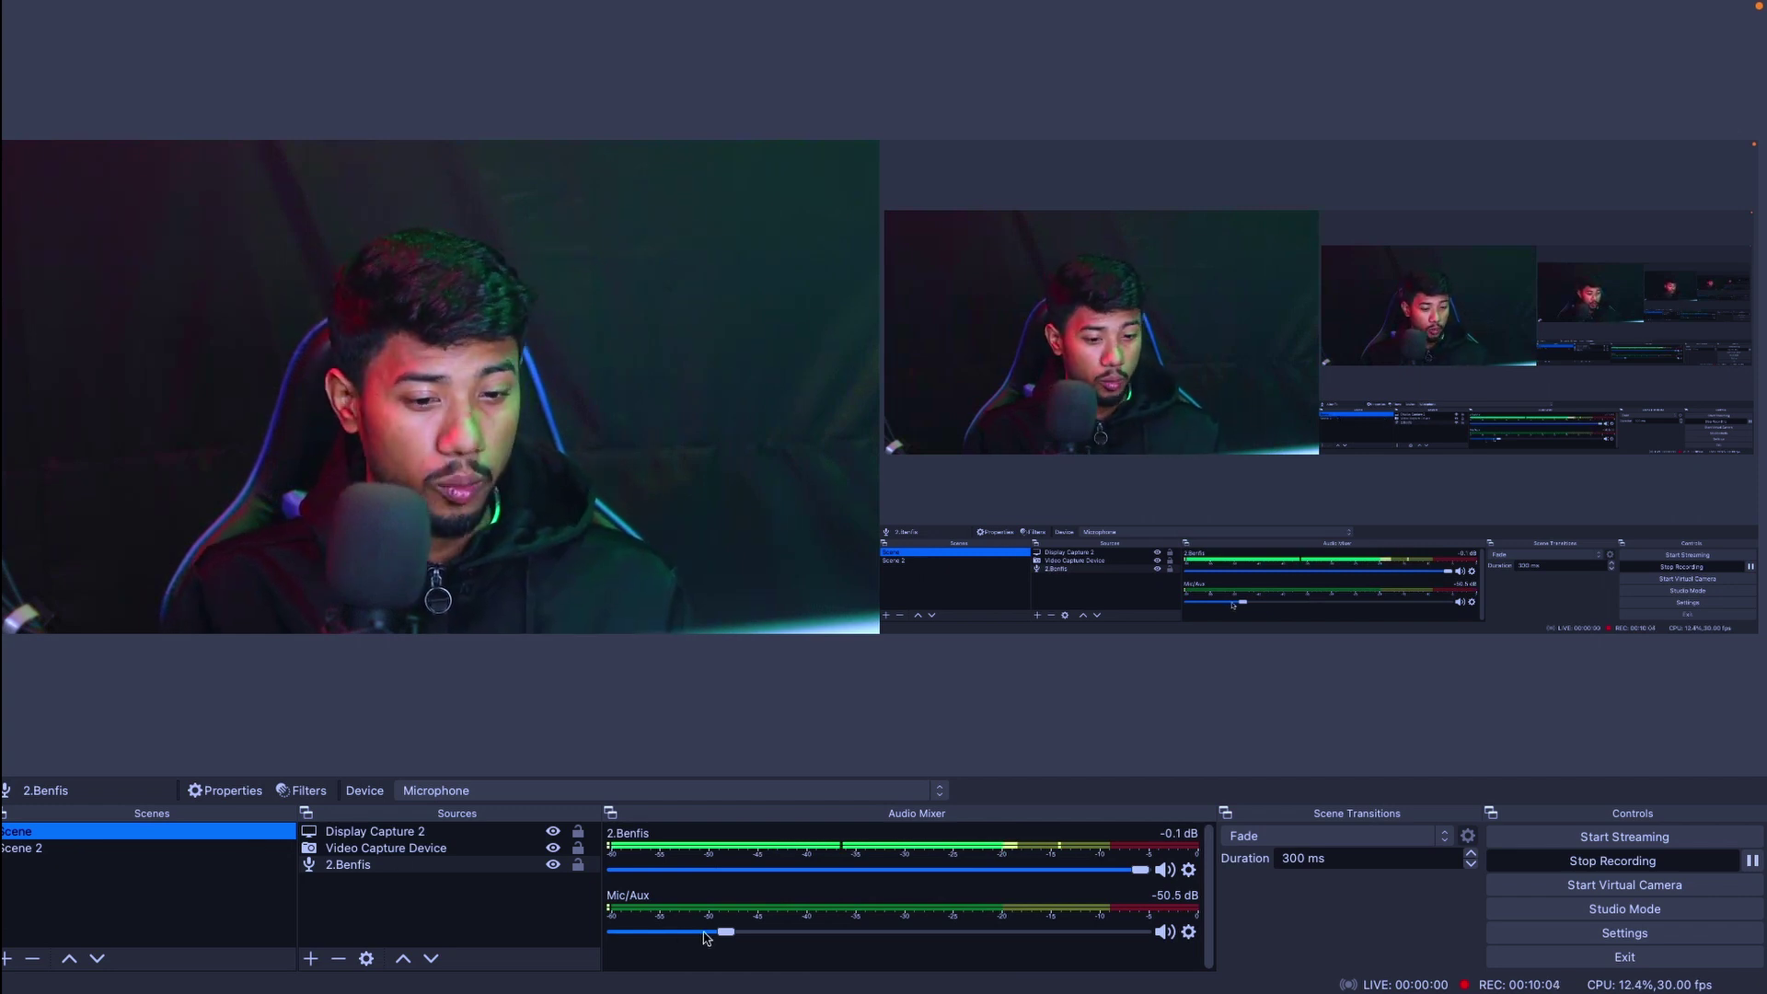
click(1018, 469)
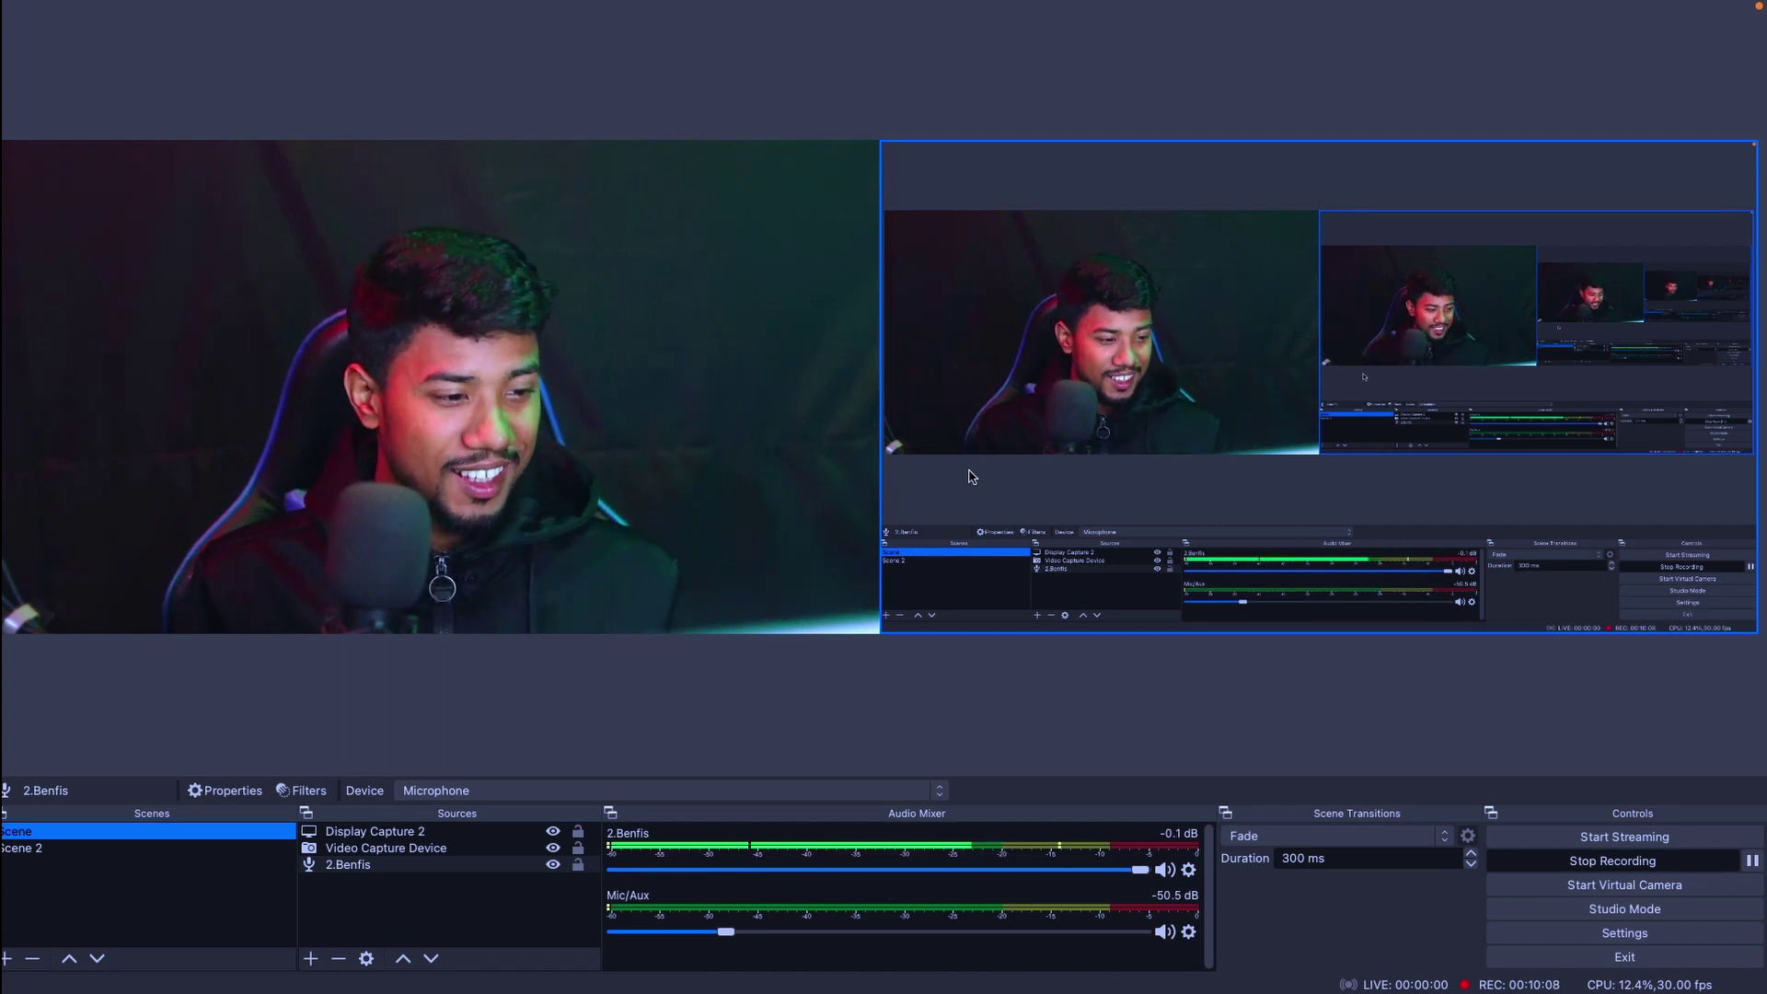
Review the source types that can be added, including Display Capture, and take OBS out of full screen
click(311, 959)
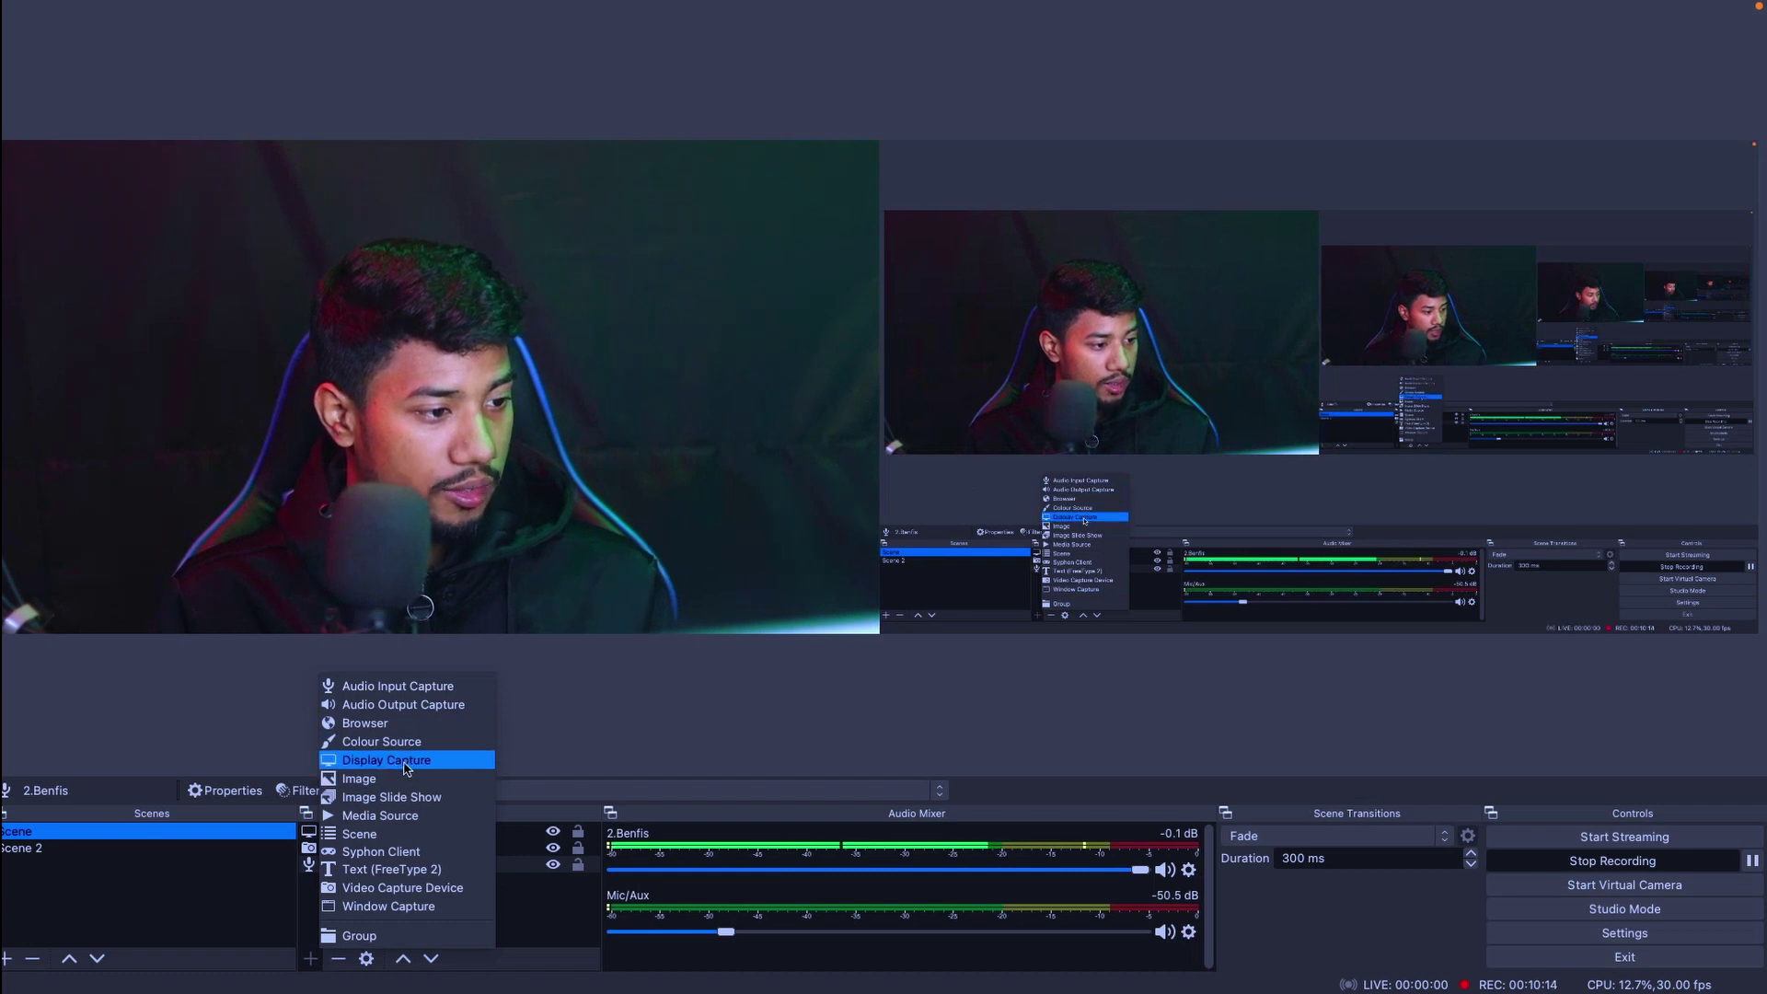
click(540, 883)
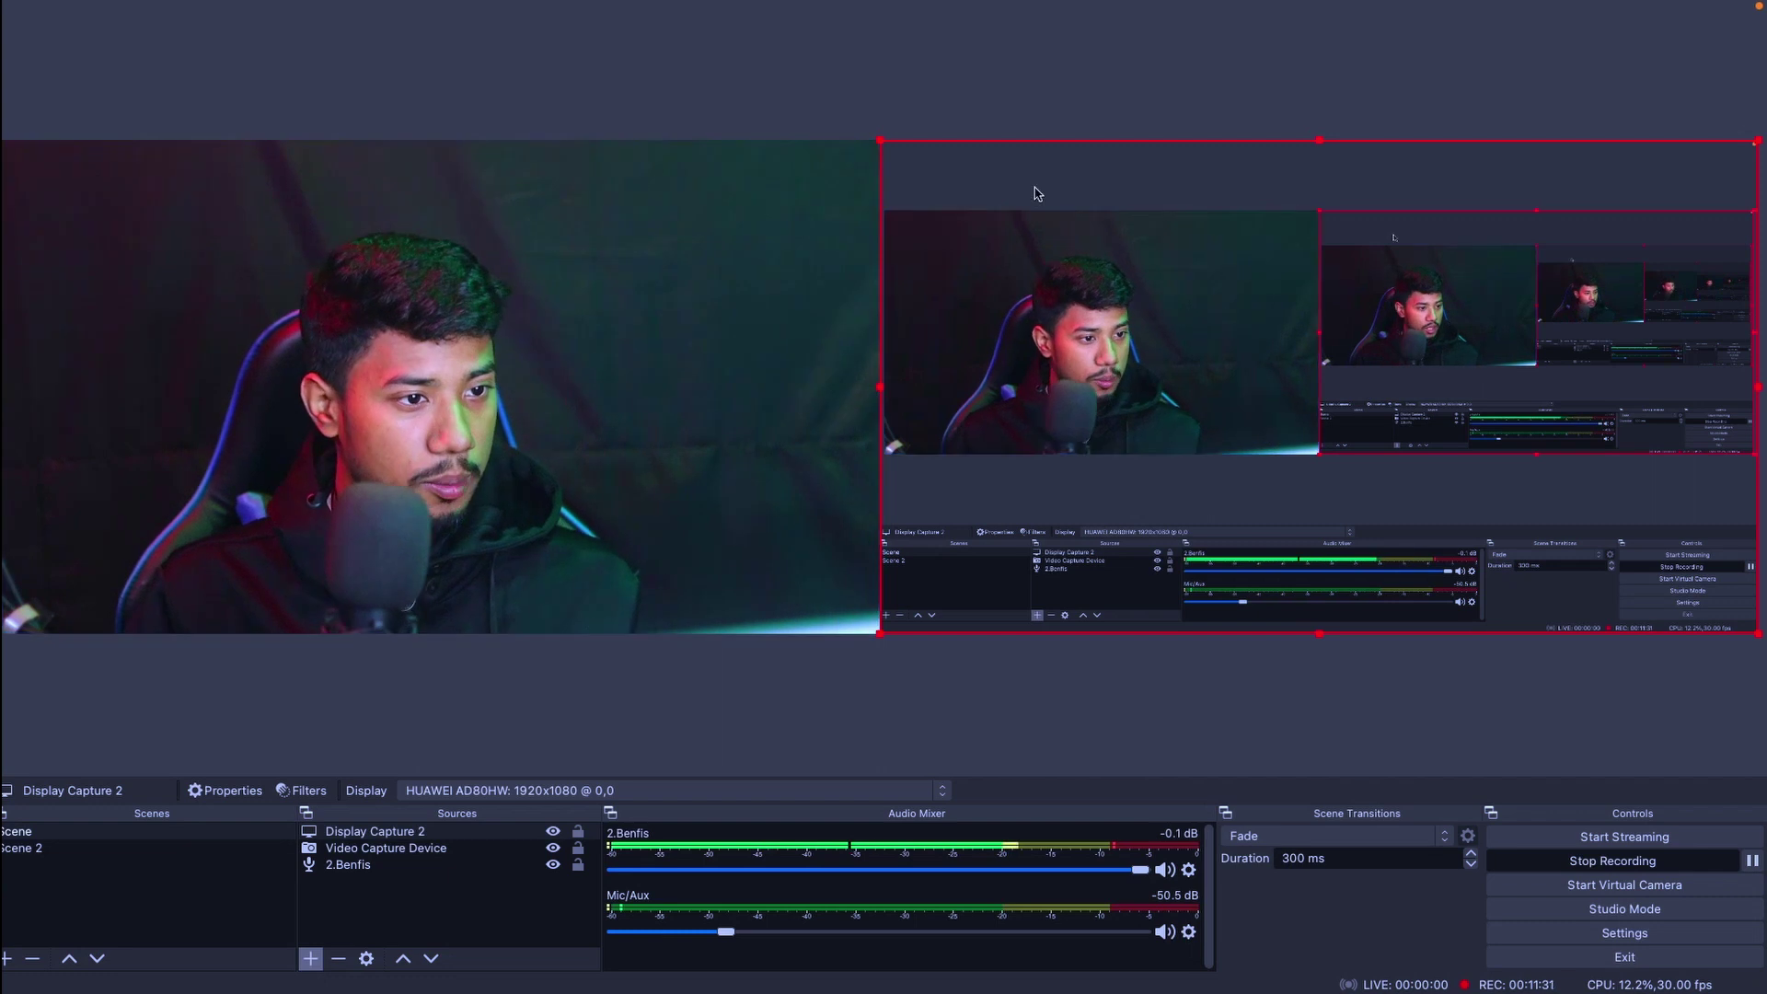
click(764, 97)
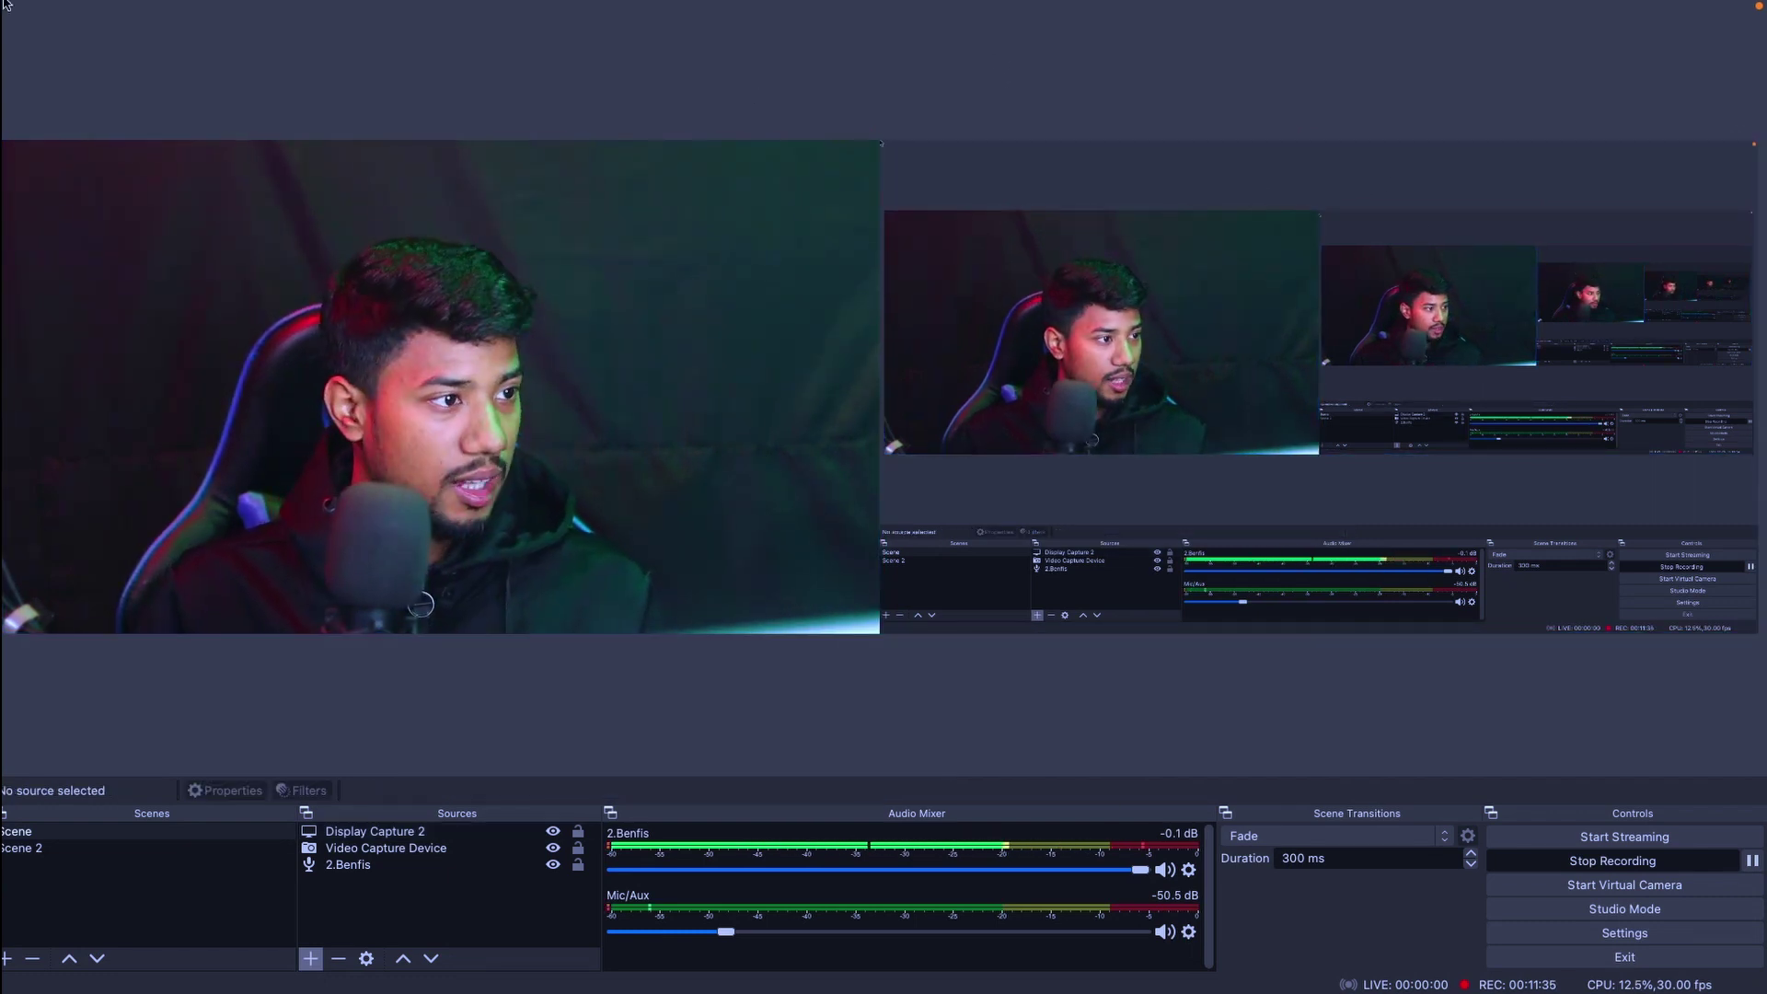
mouse_move(44, 39)
click(87, 57)
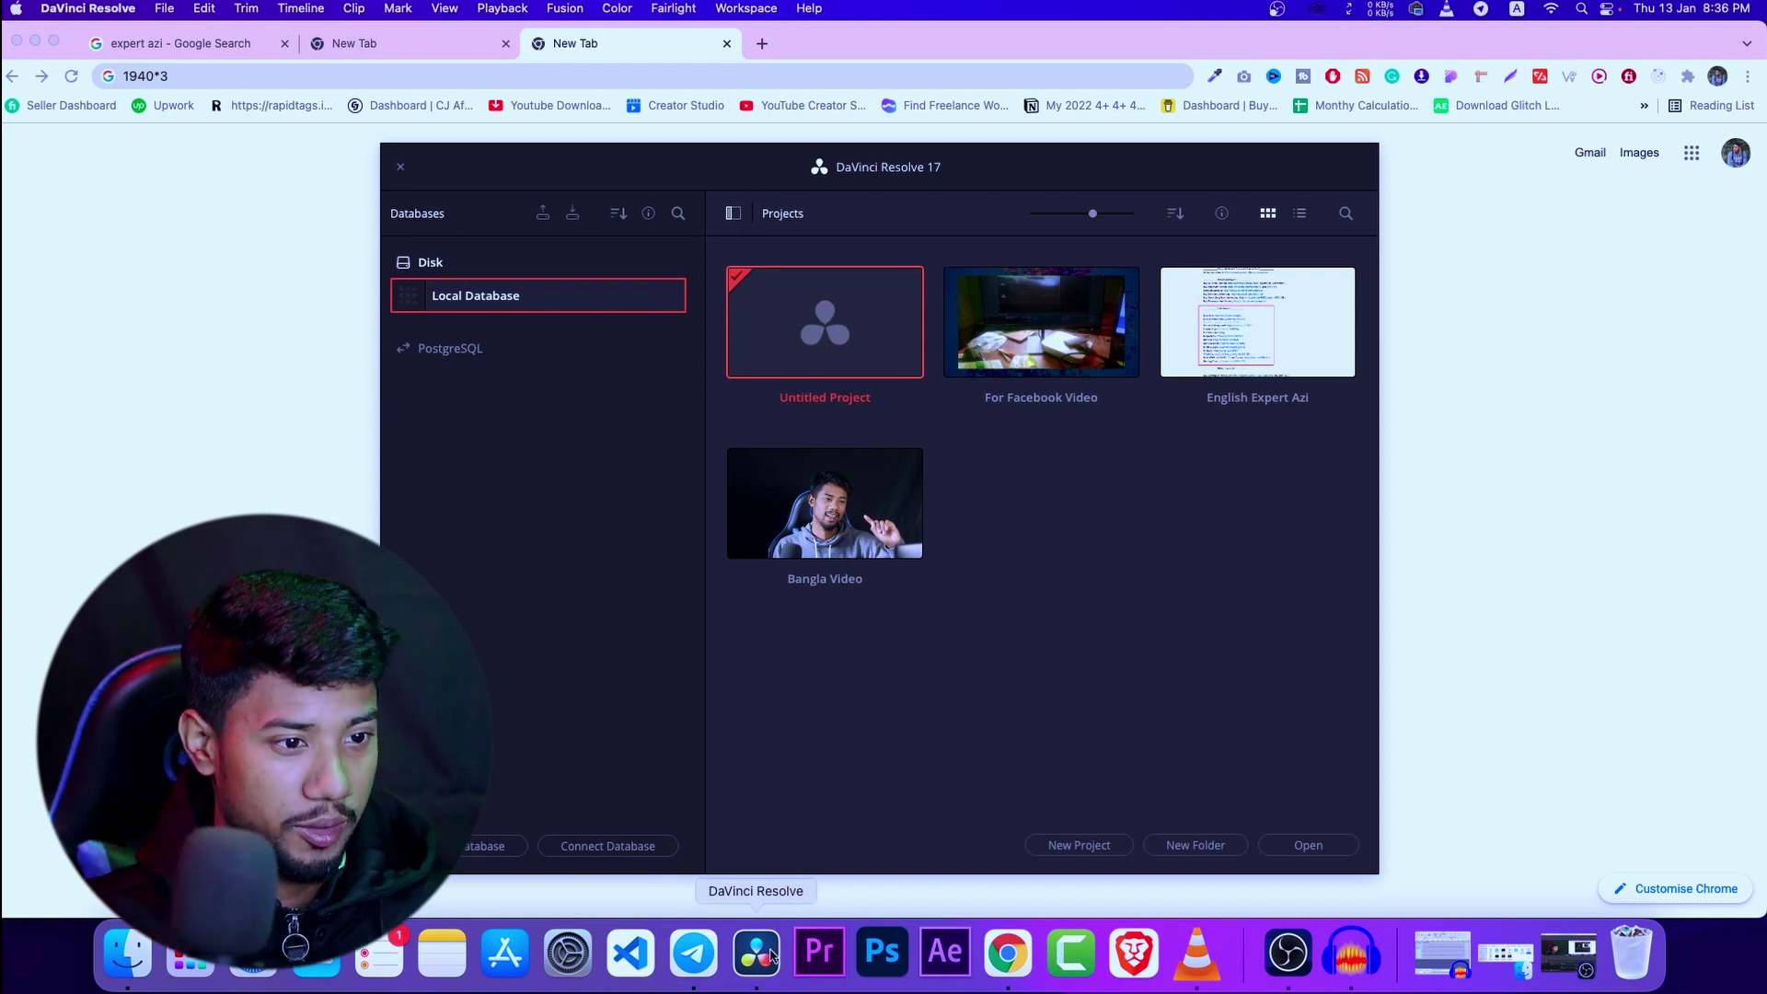
double_click(865, 308)
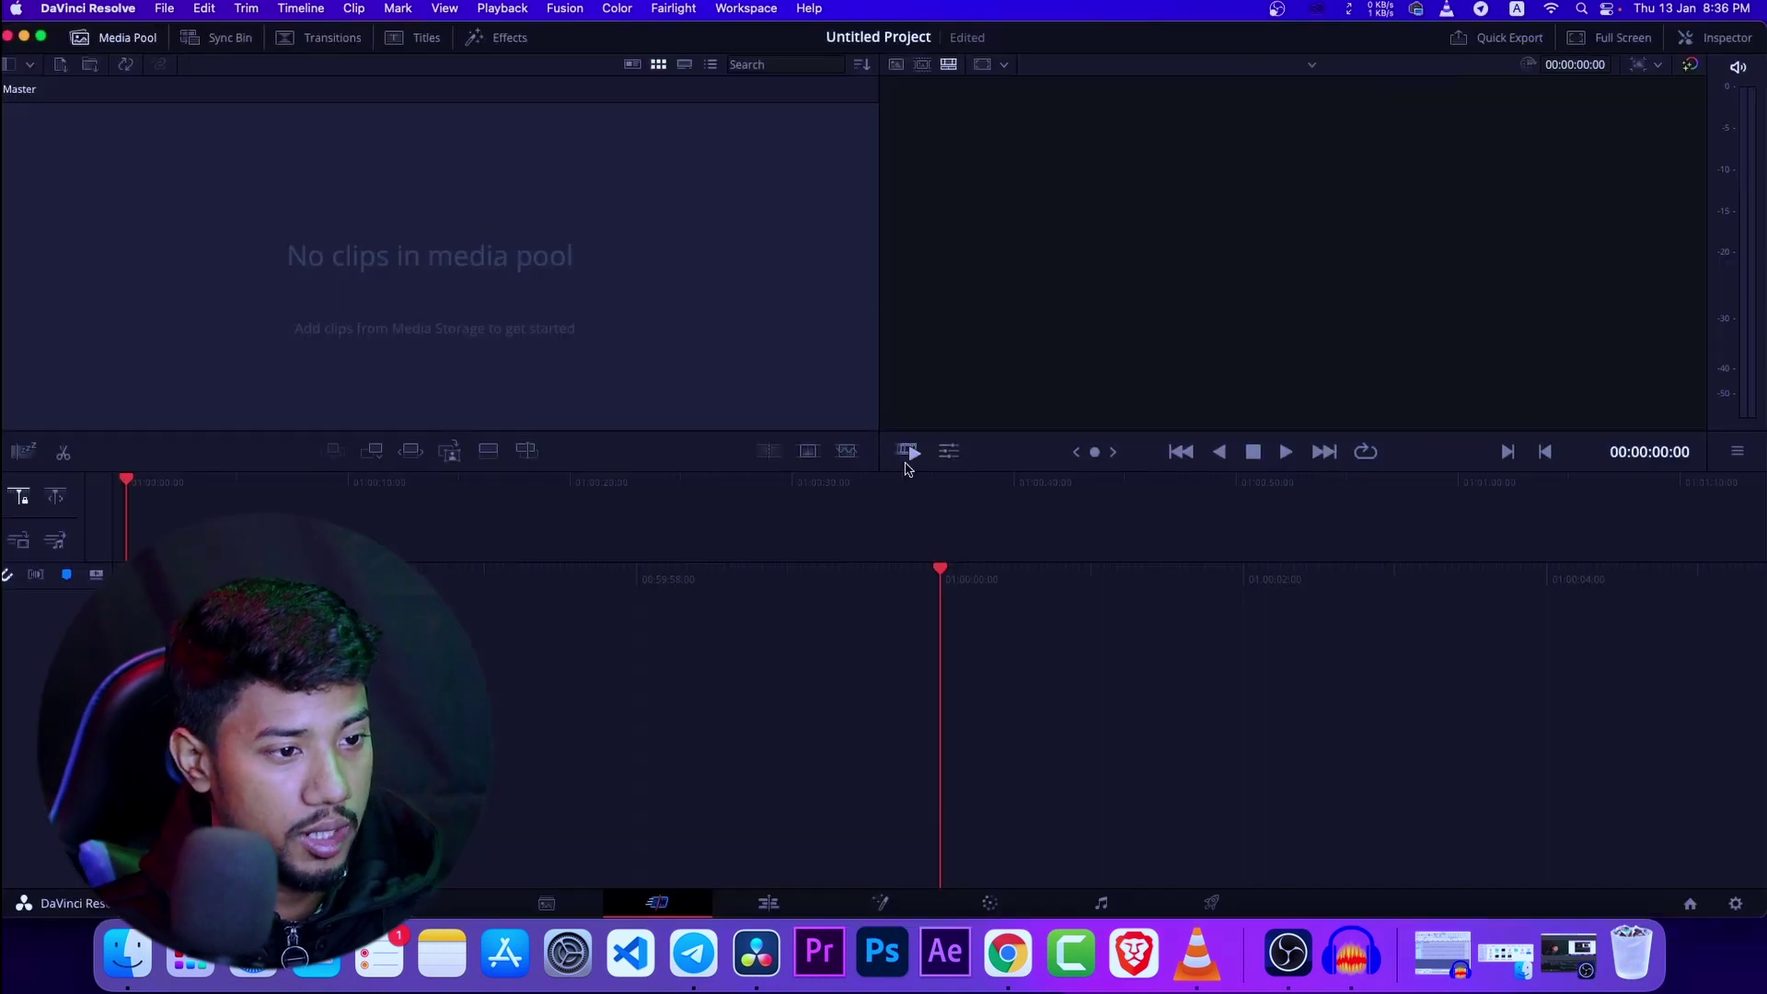
click(124, 973)
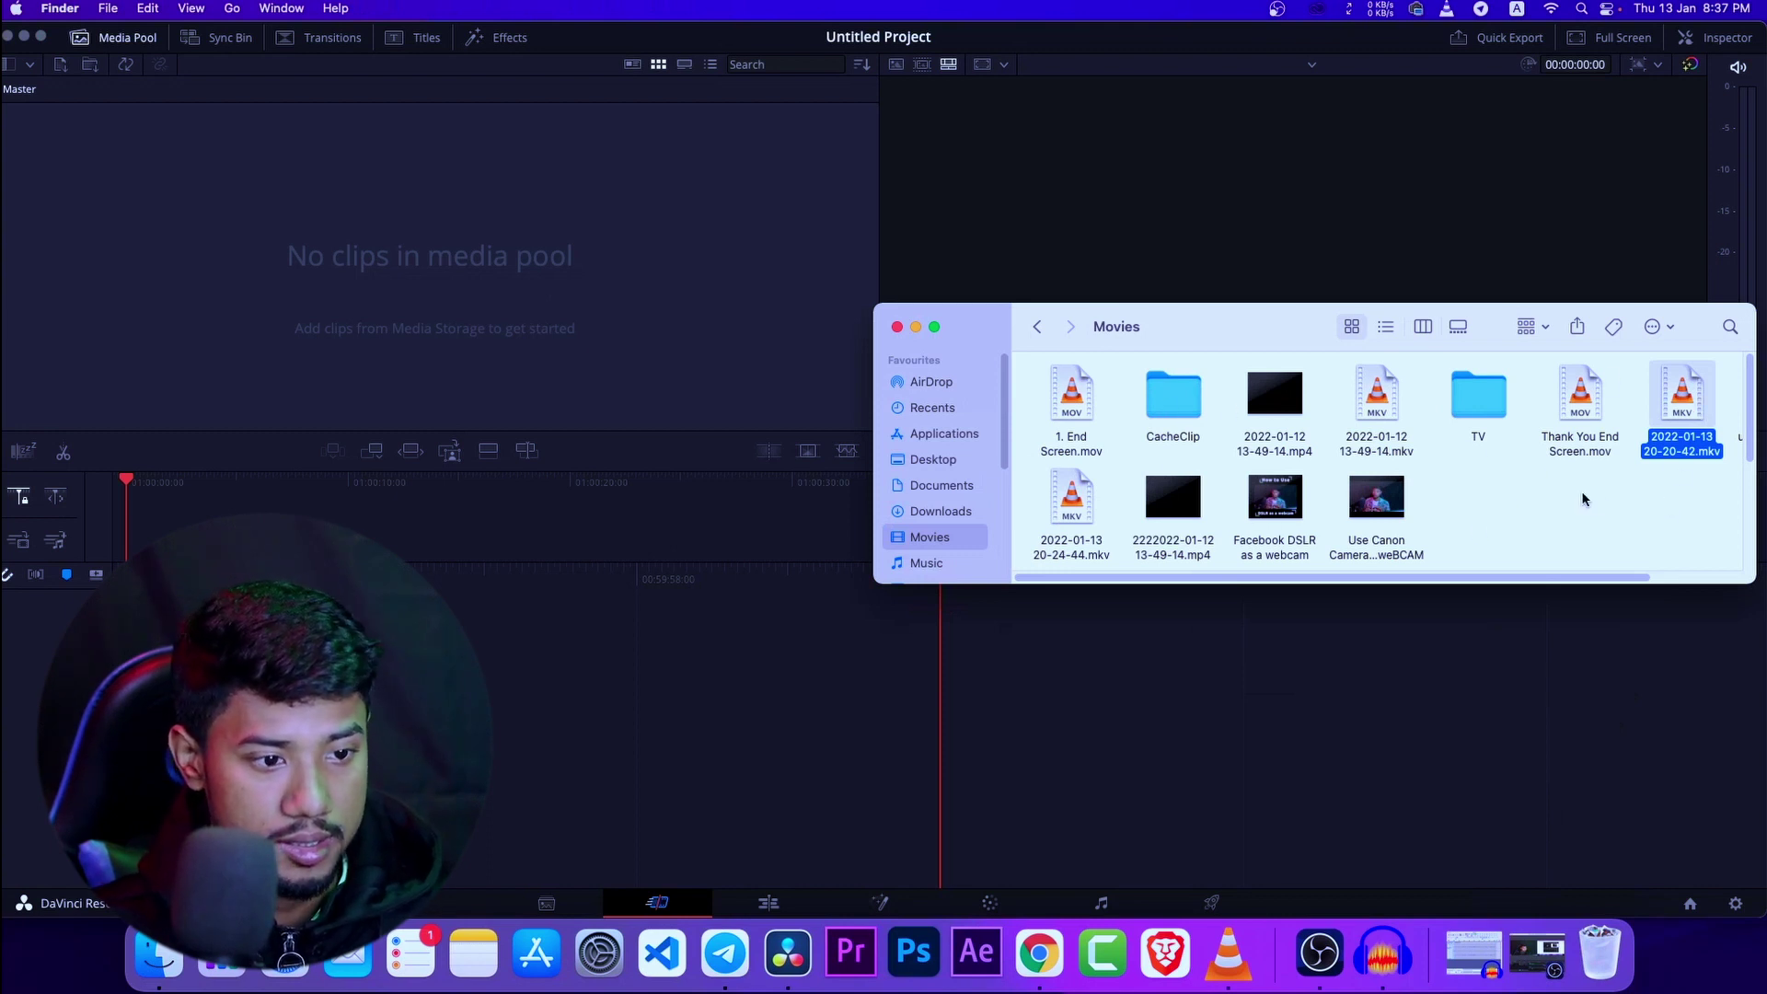
drag(1682, 396, 624, 283)
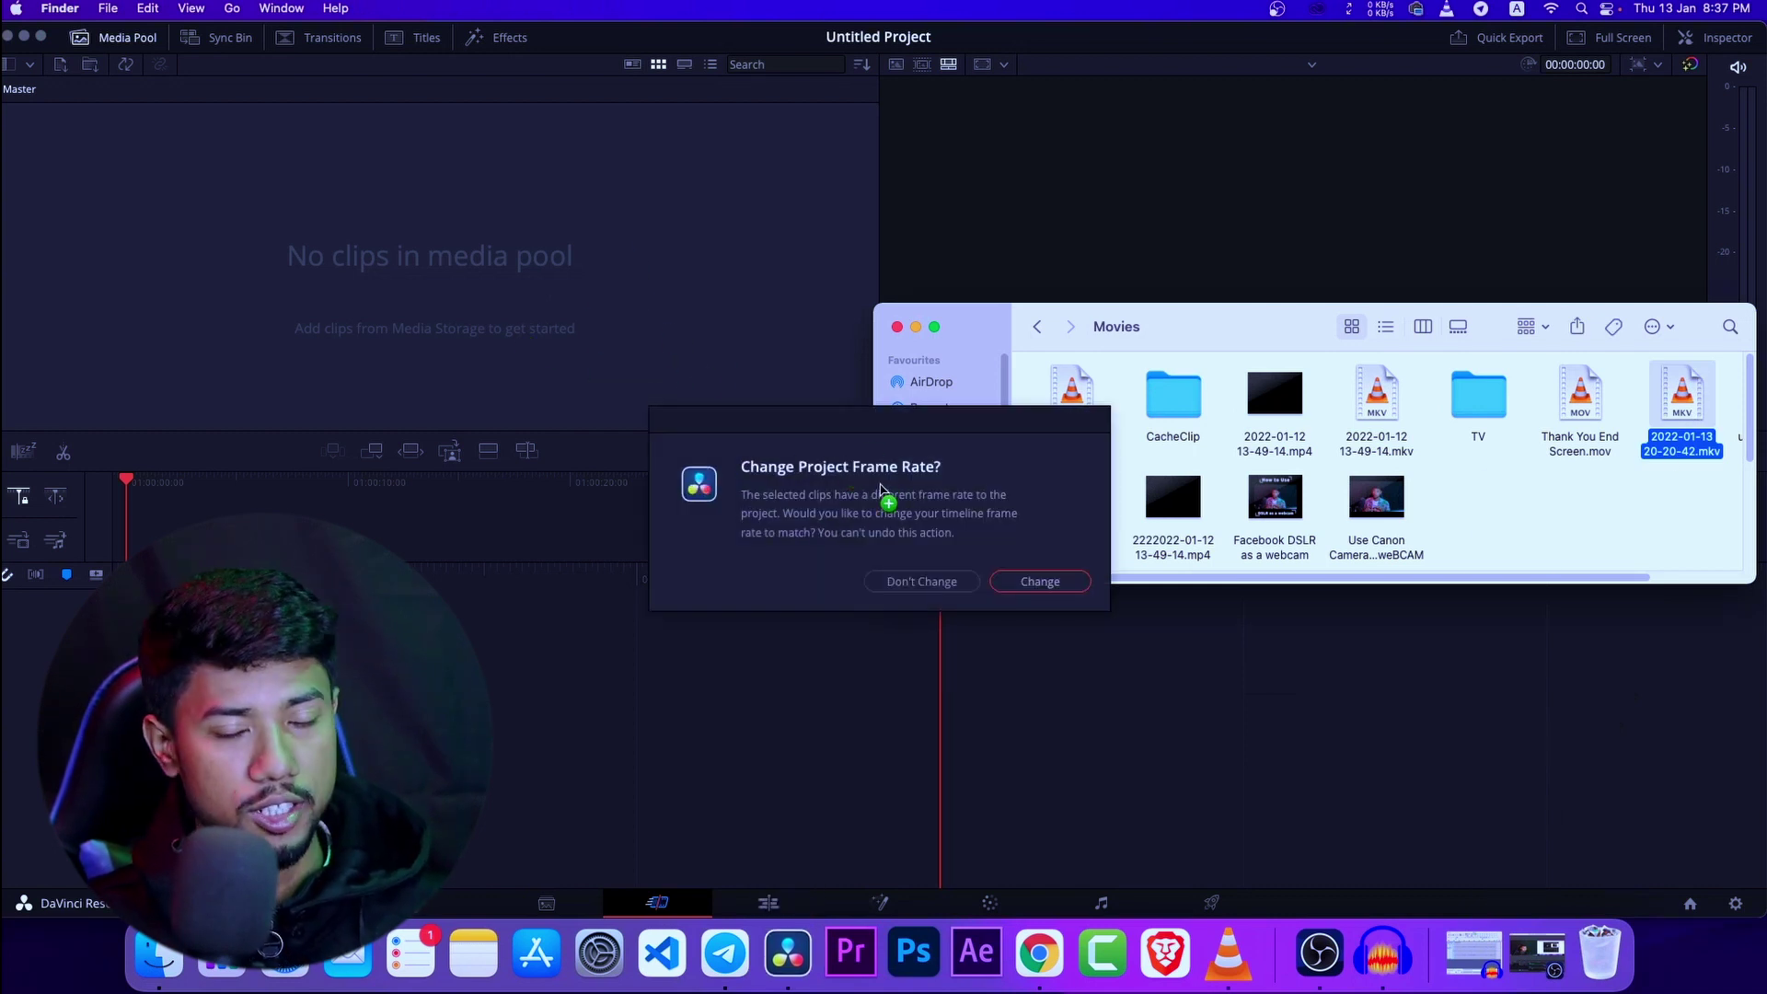
click(1073, 581)
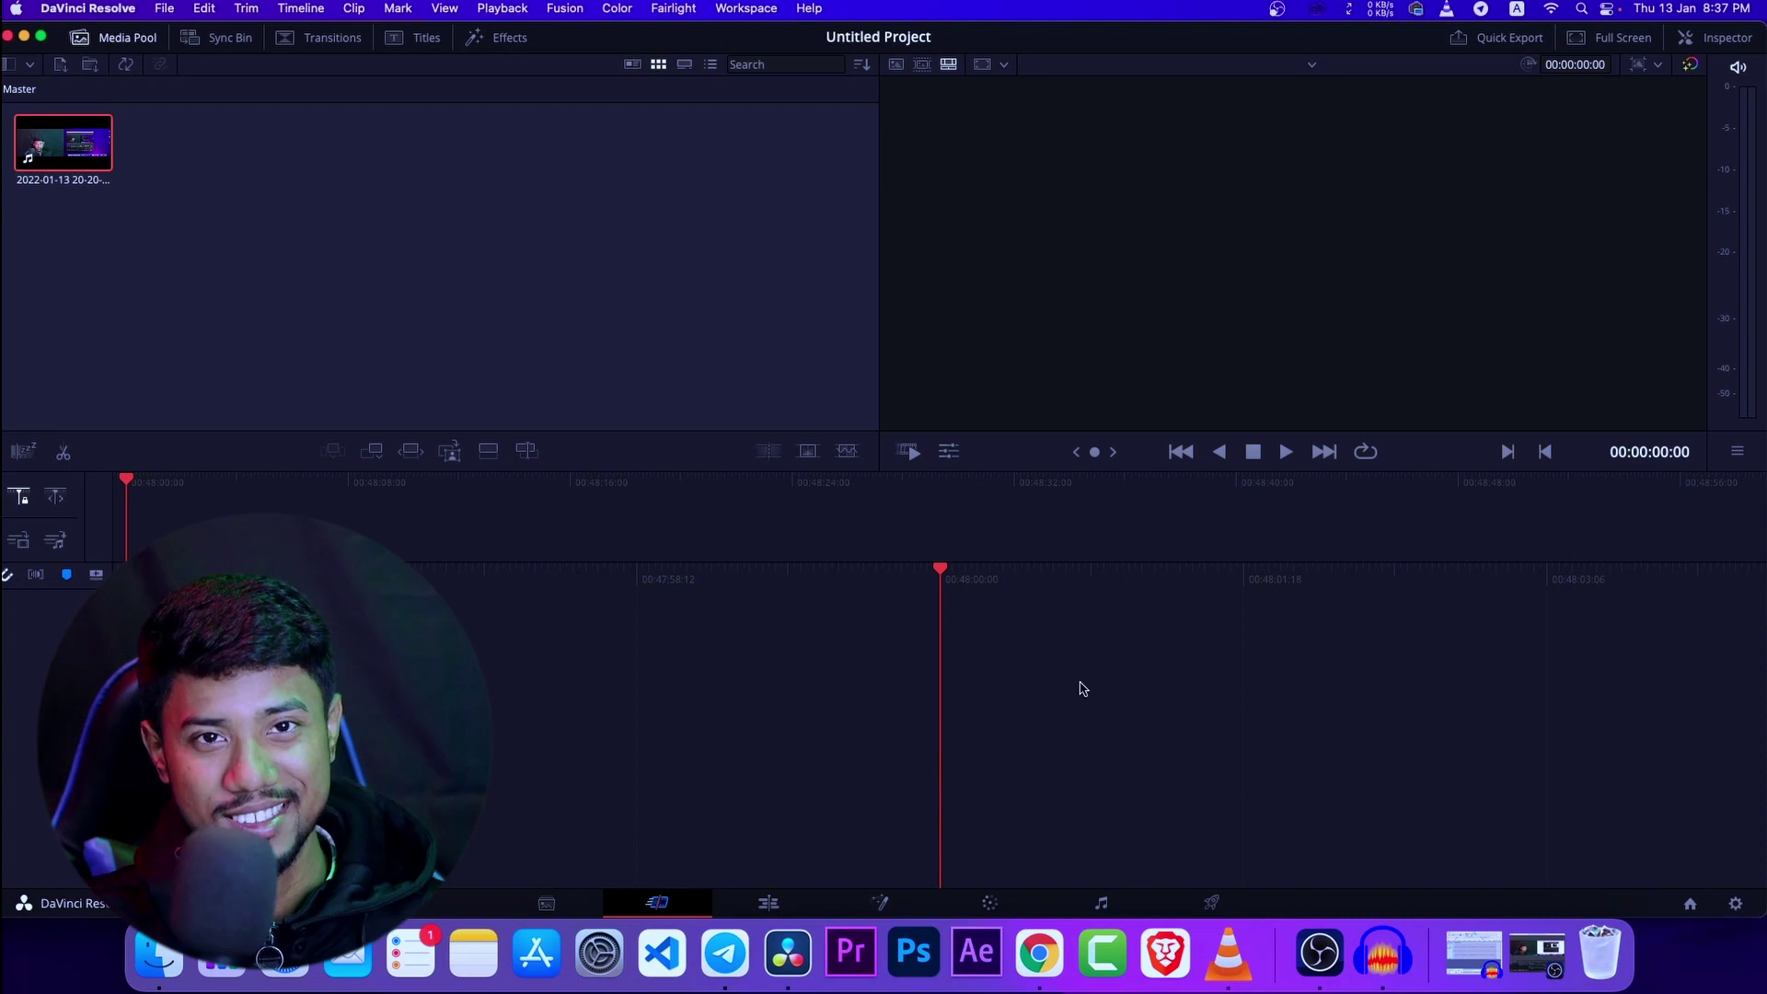
Check the timeline resolution options in the project settings and close them without changes
click(1736, 902)
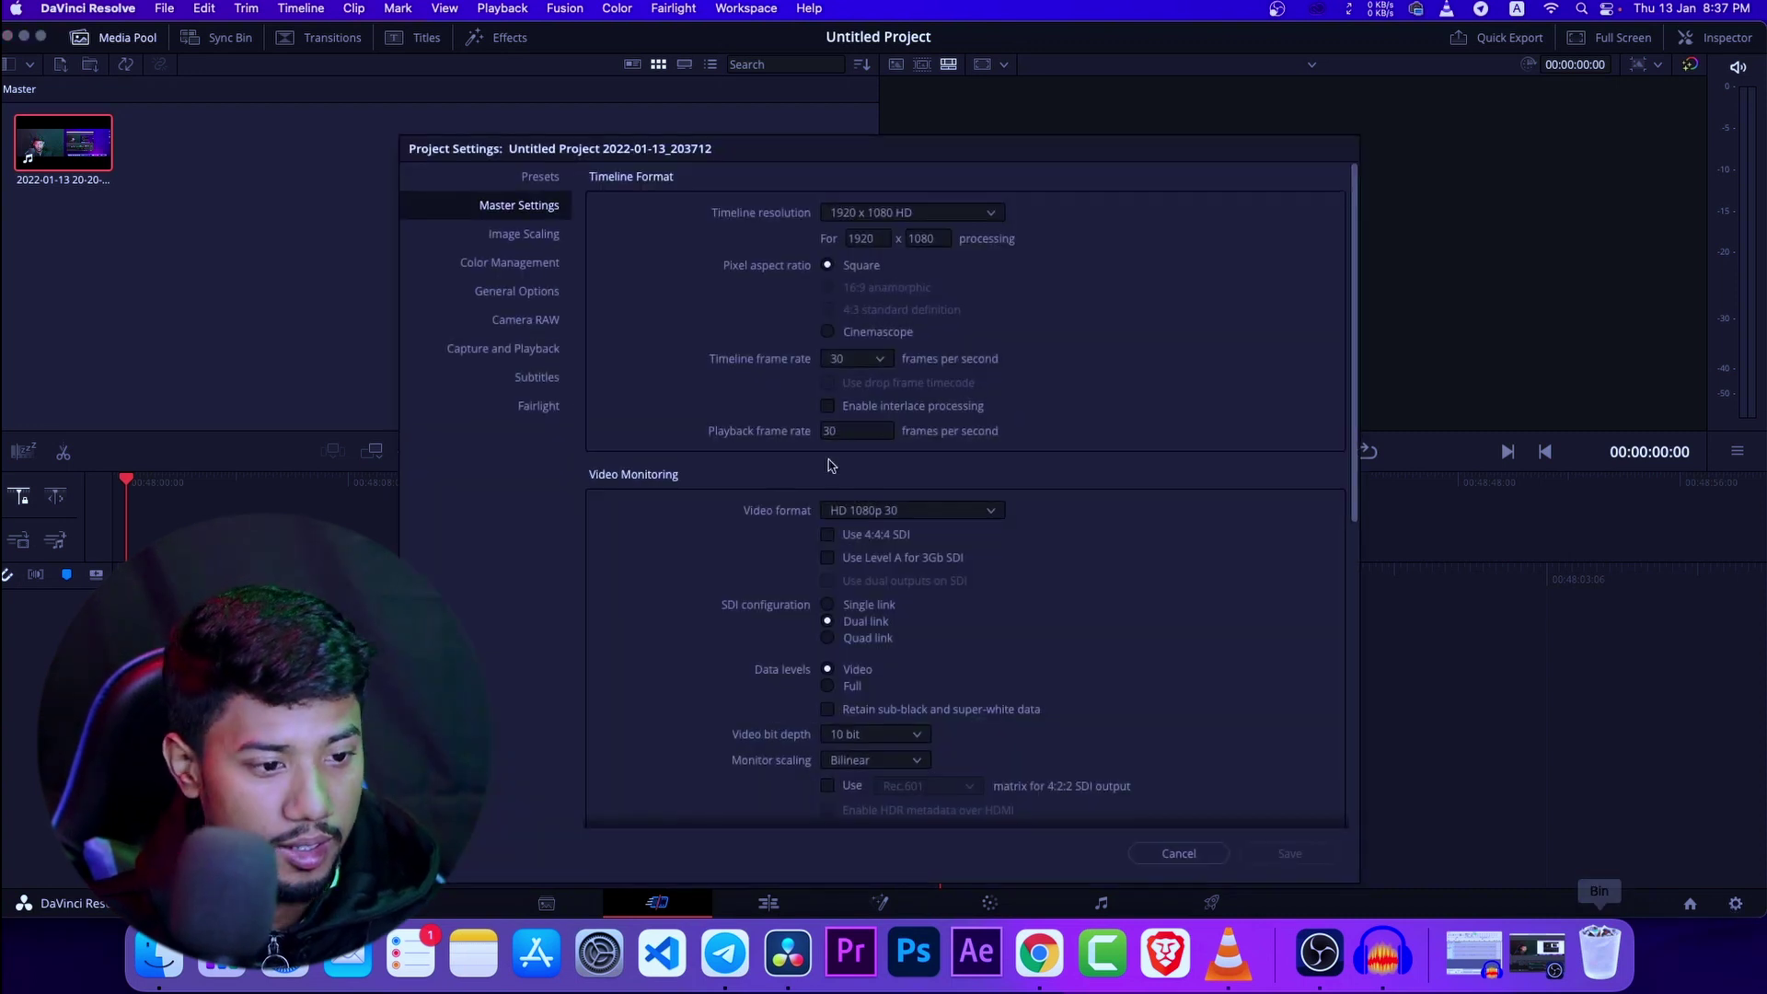
click(905, 213)
click(1011, 365)
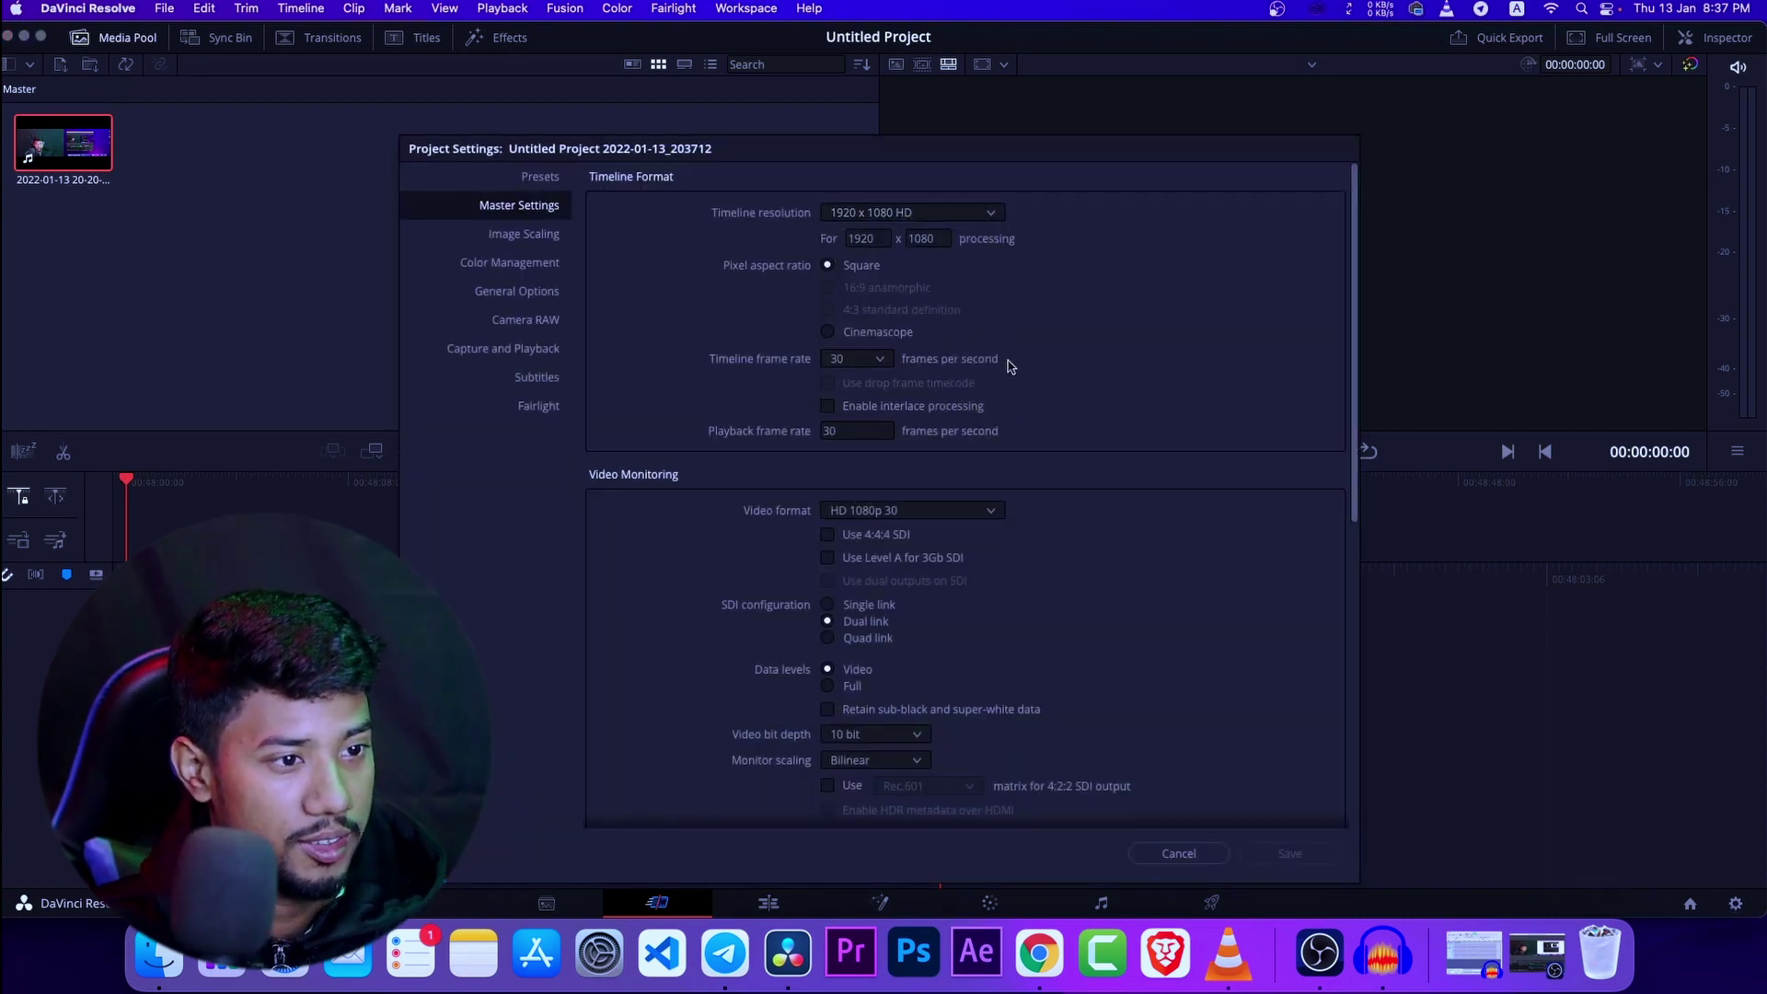
click(1181, 851)
Place the imported recording on a new timeline in the Edit page and check the timeline resolution in the project settings
drag(83, 144, 1013, 810)
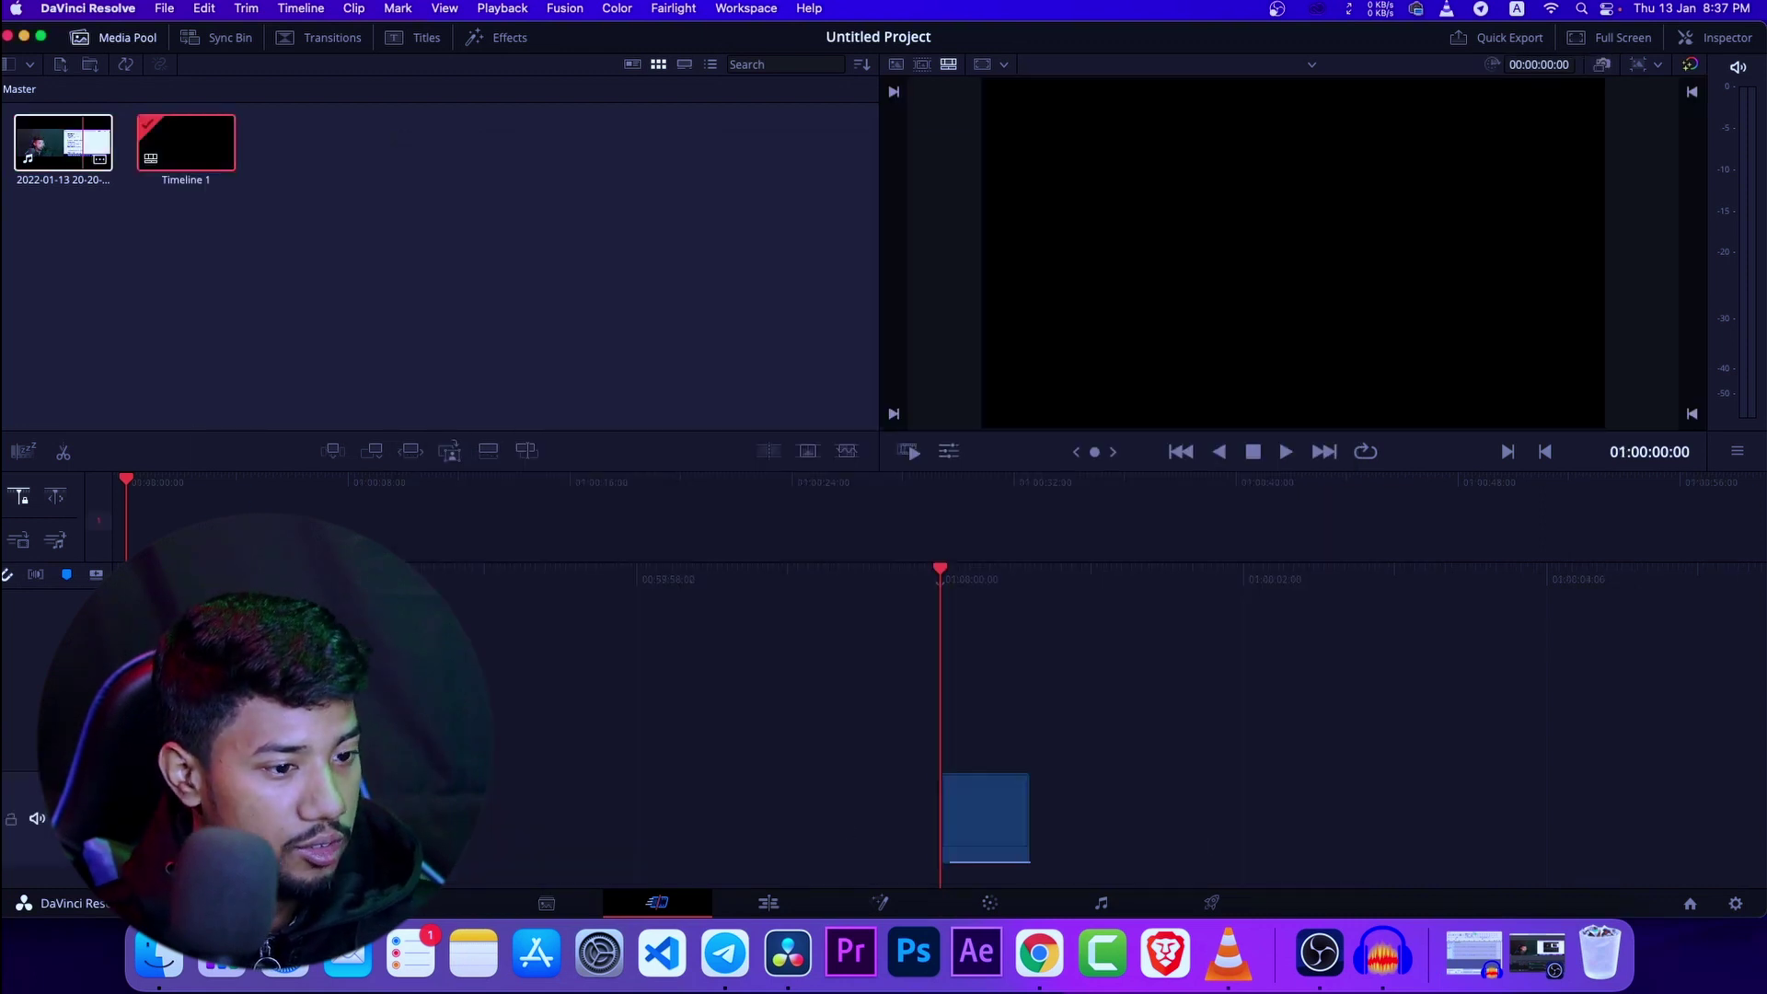
click(769, 903)
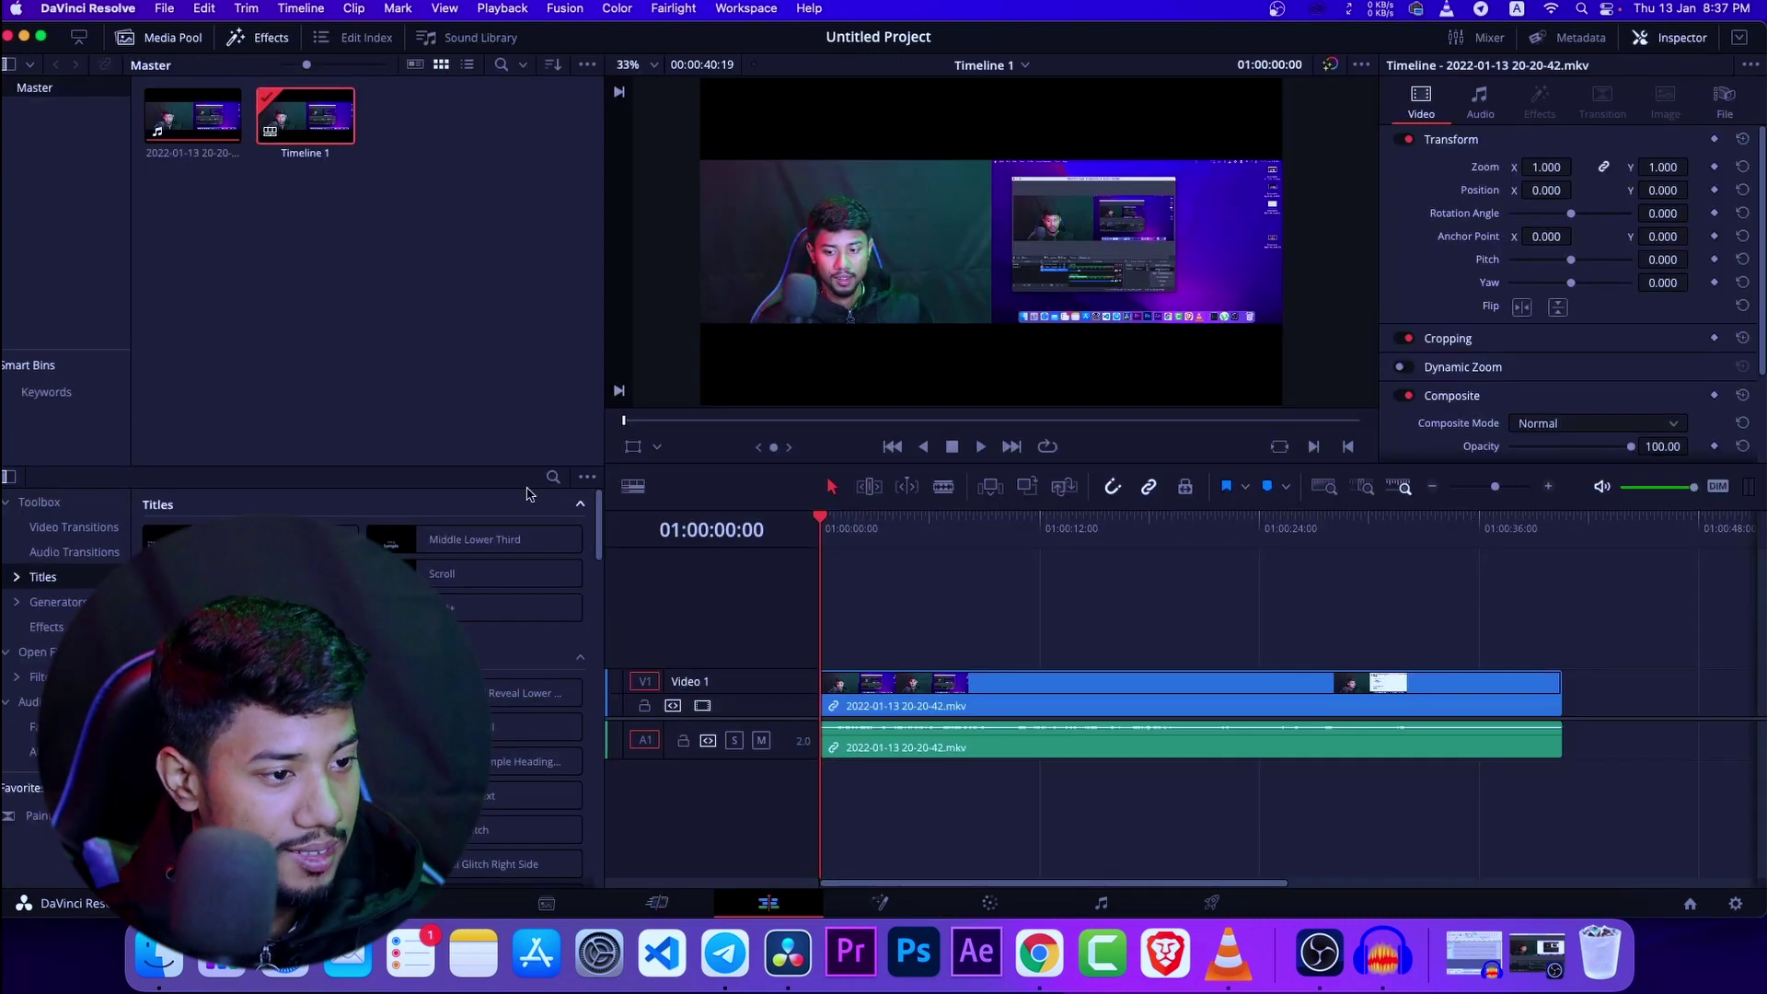
click(1736, 904)
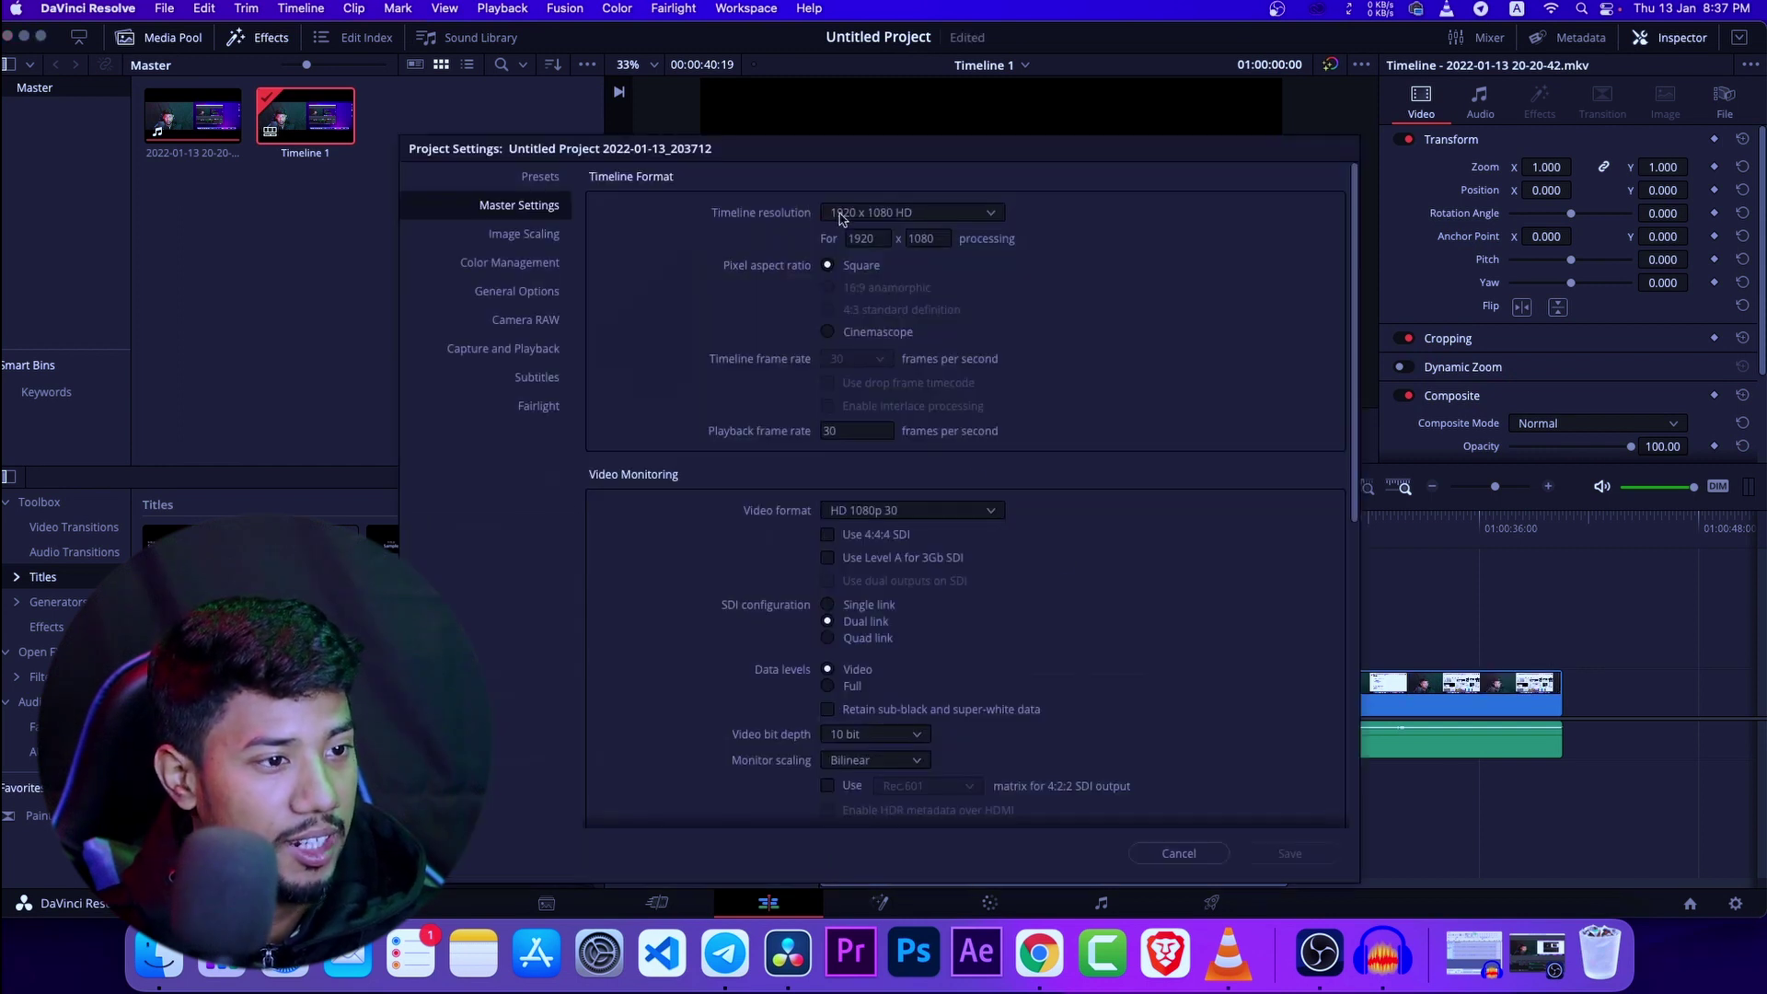
click(1179, 854)
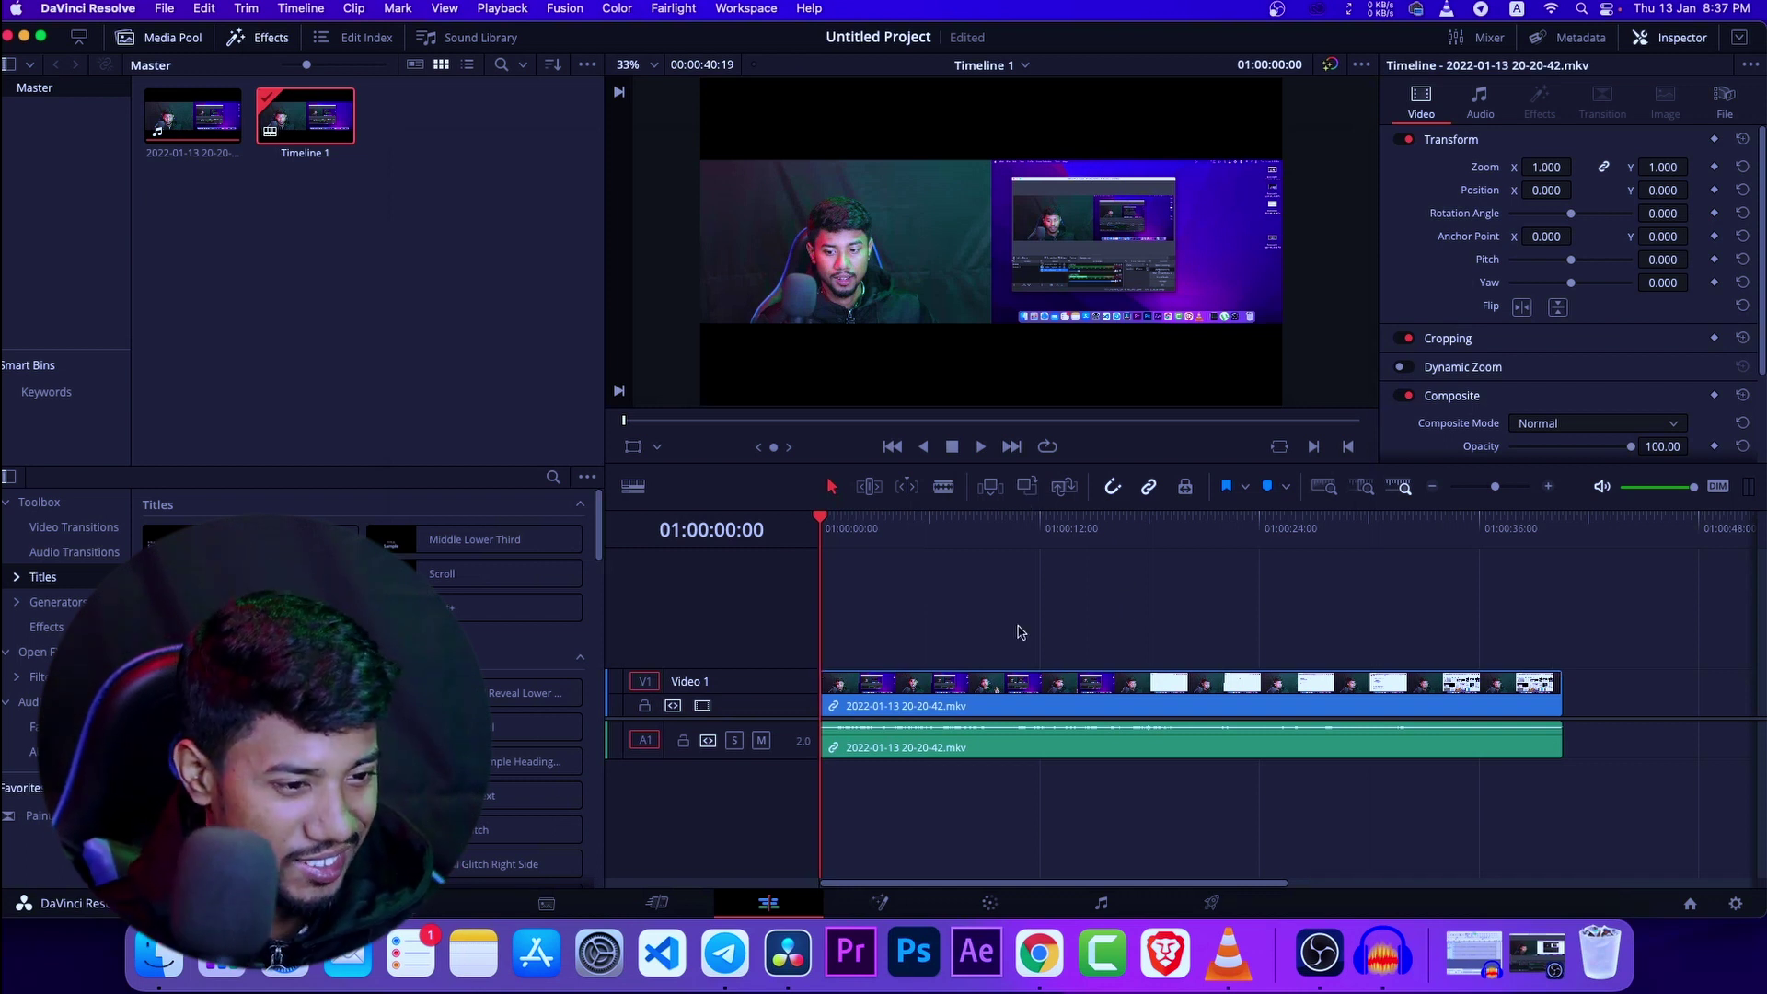
Copy the recording on Video 1 and paste the duplicate directly after the end of the original clip
click(980, 697)
right_click(981, 698)
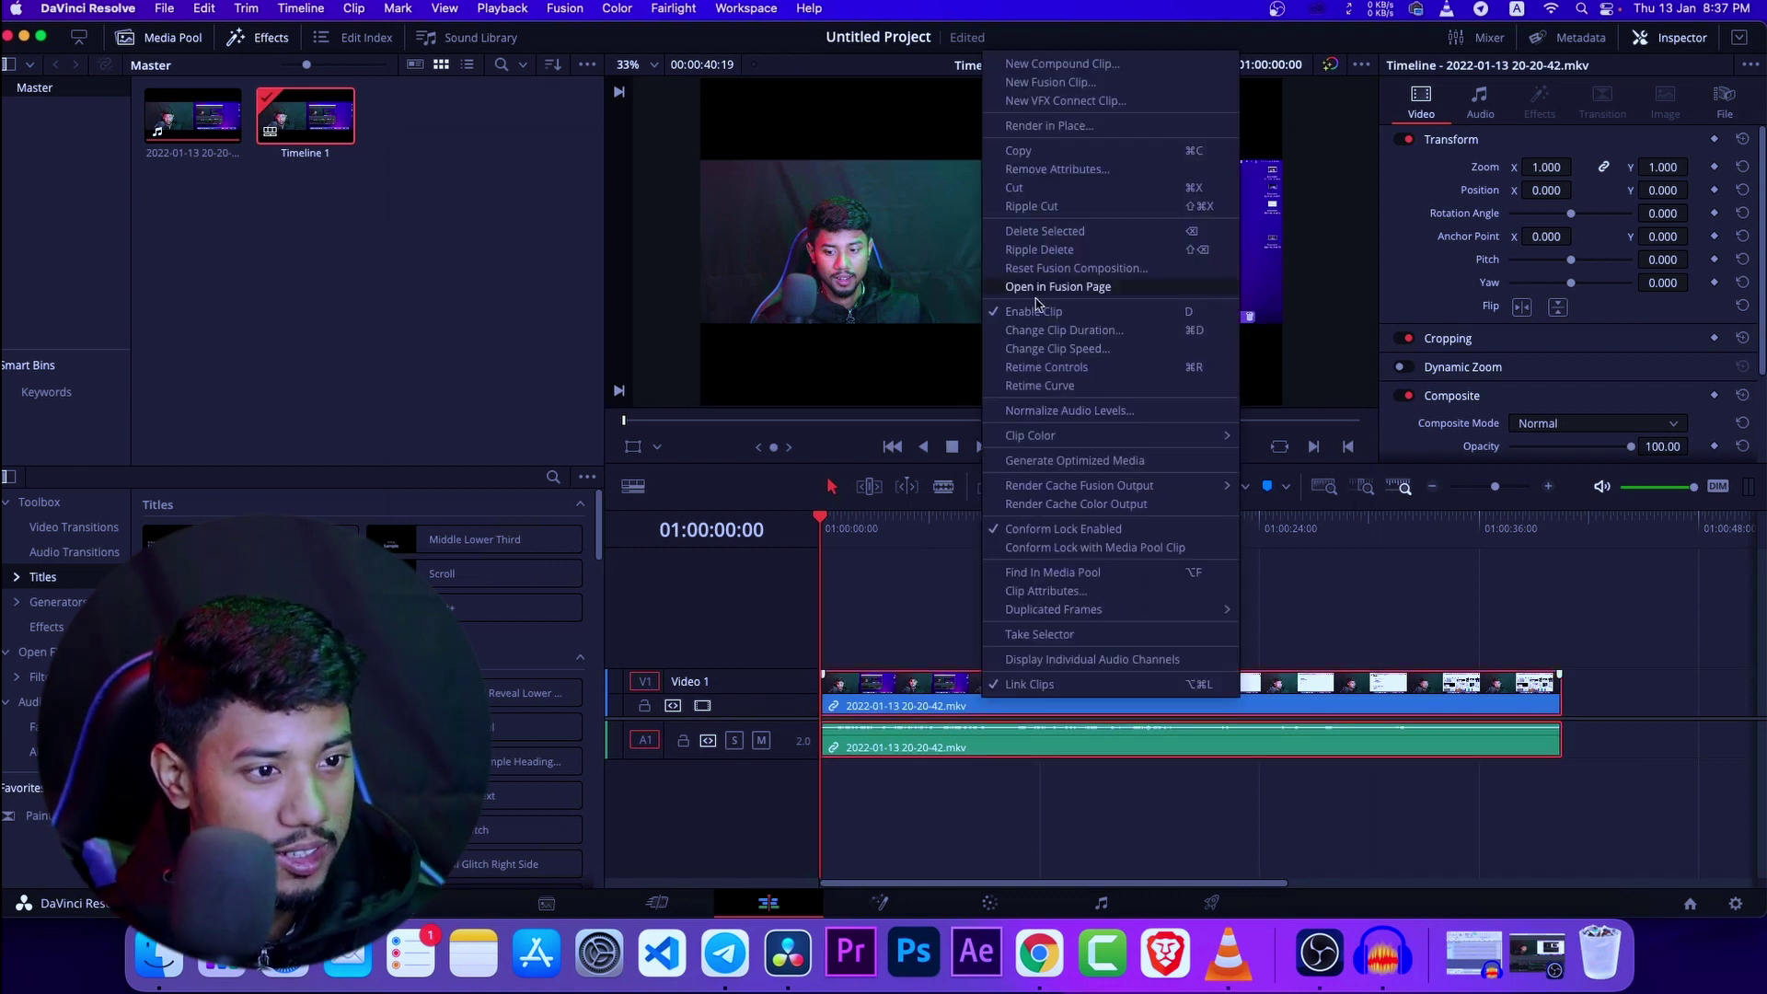
click(1022, 150)
right_click(1003, 631)
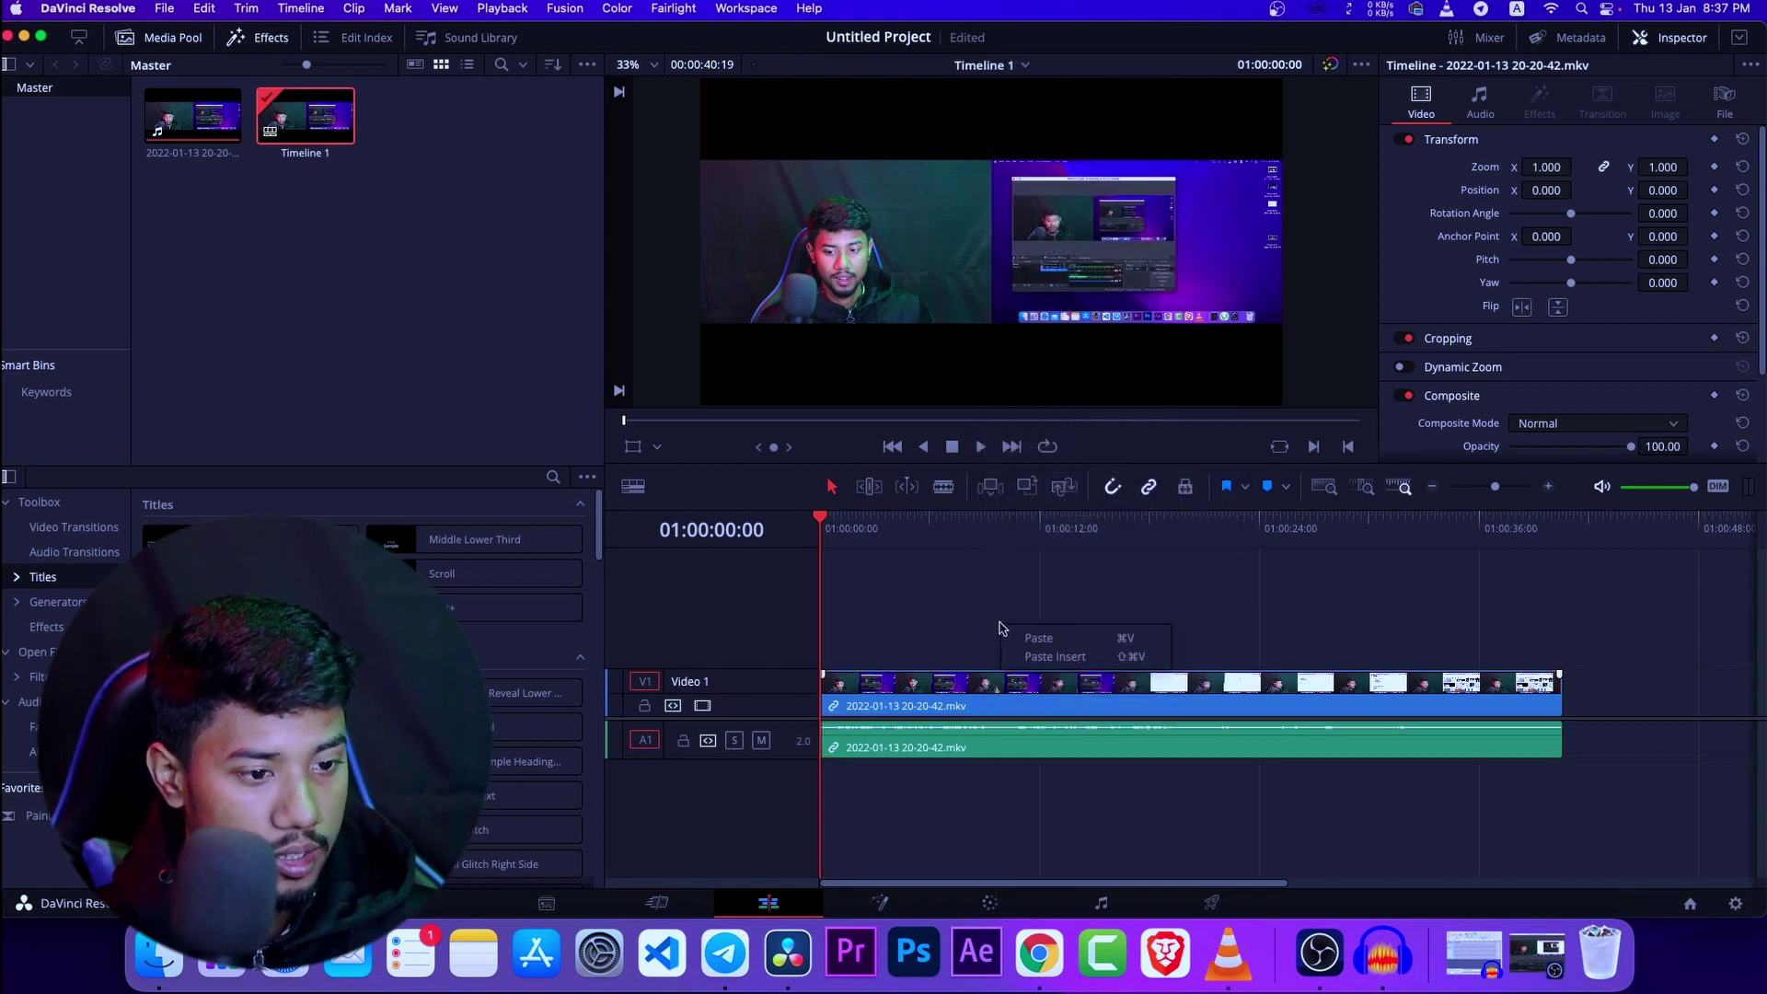
click(1432, 642)
drag(817, 521, 1562, 521)
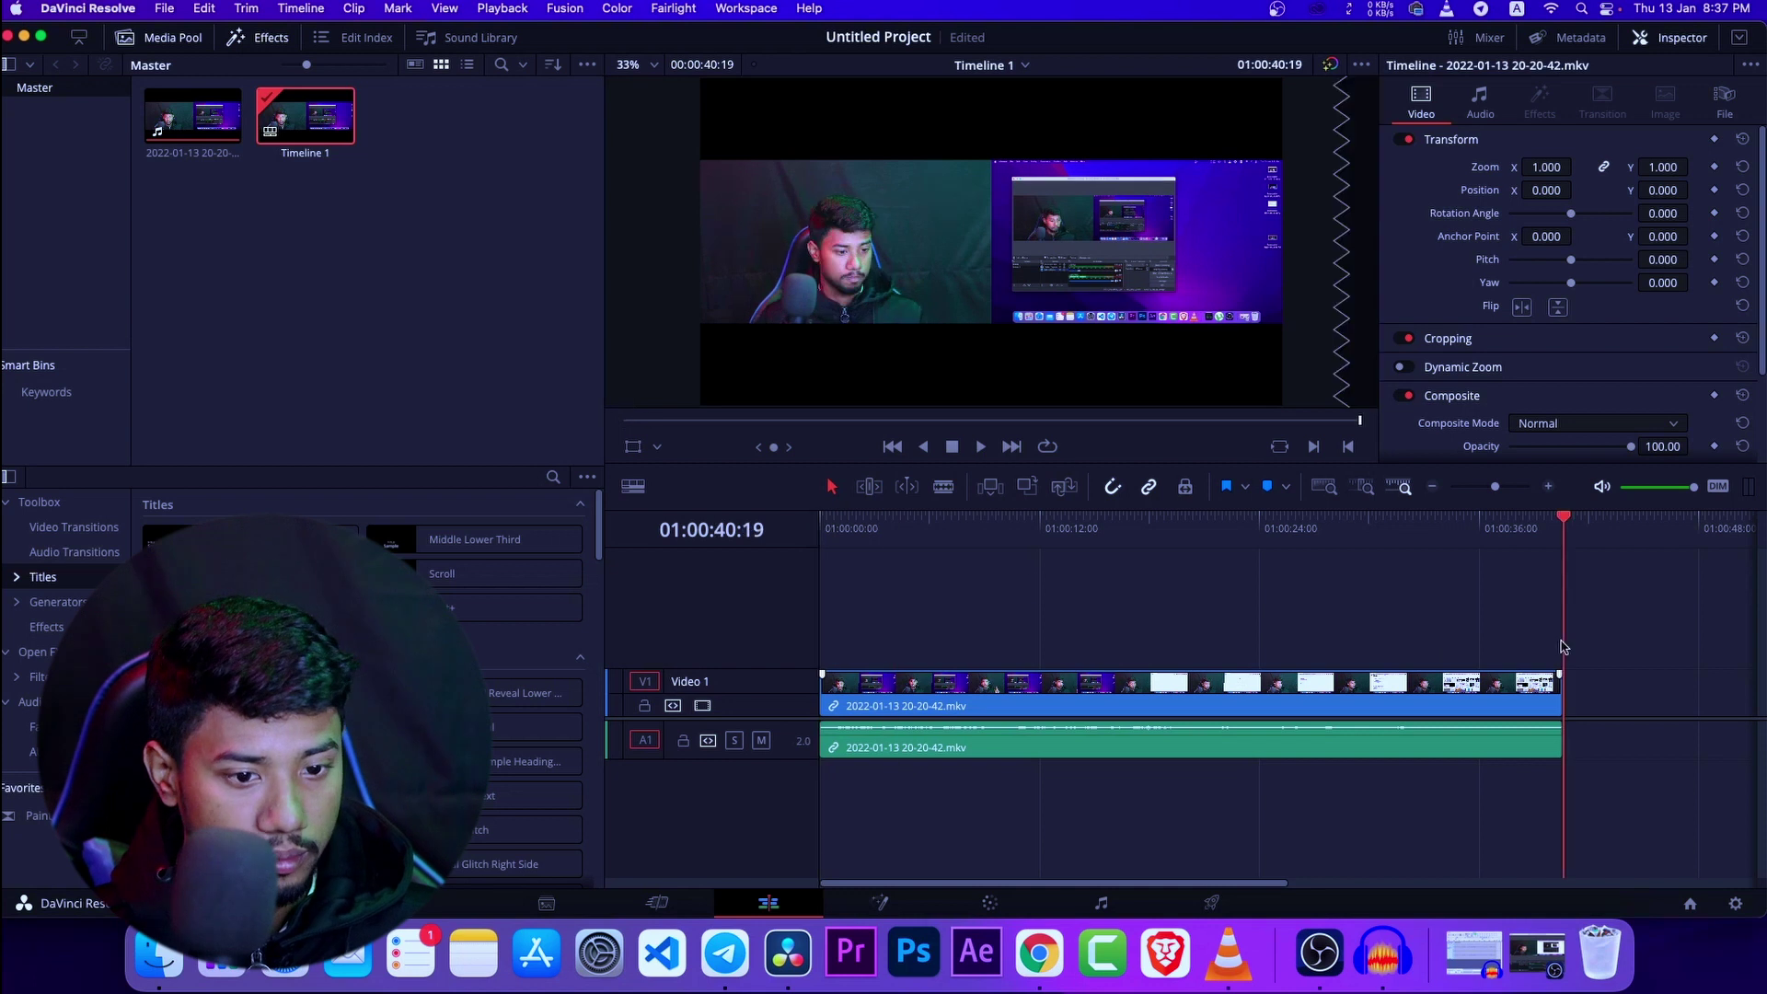
key(super+v)
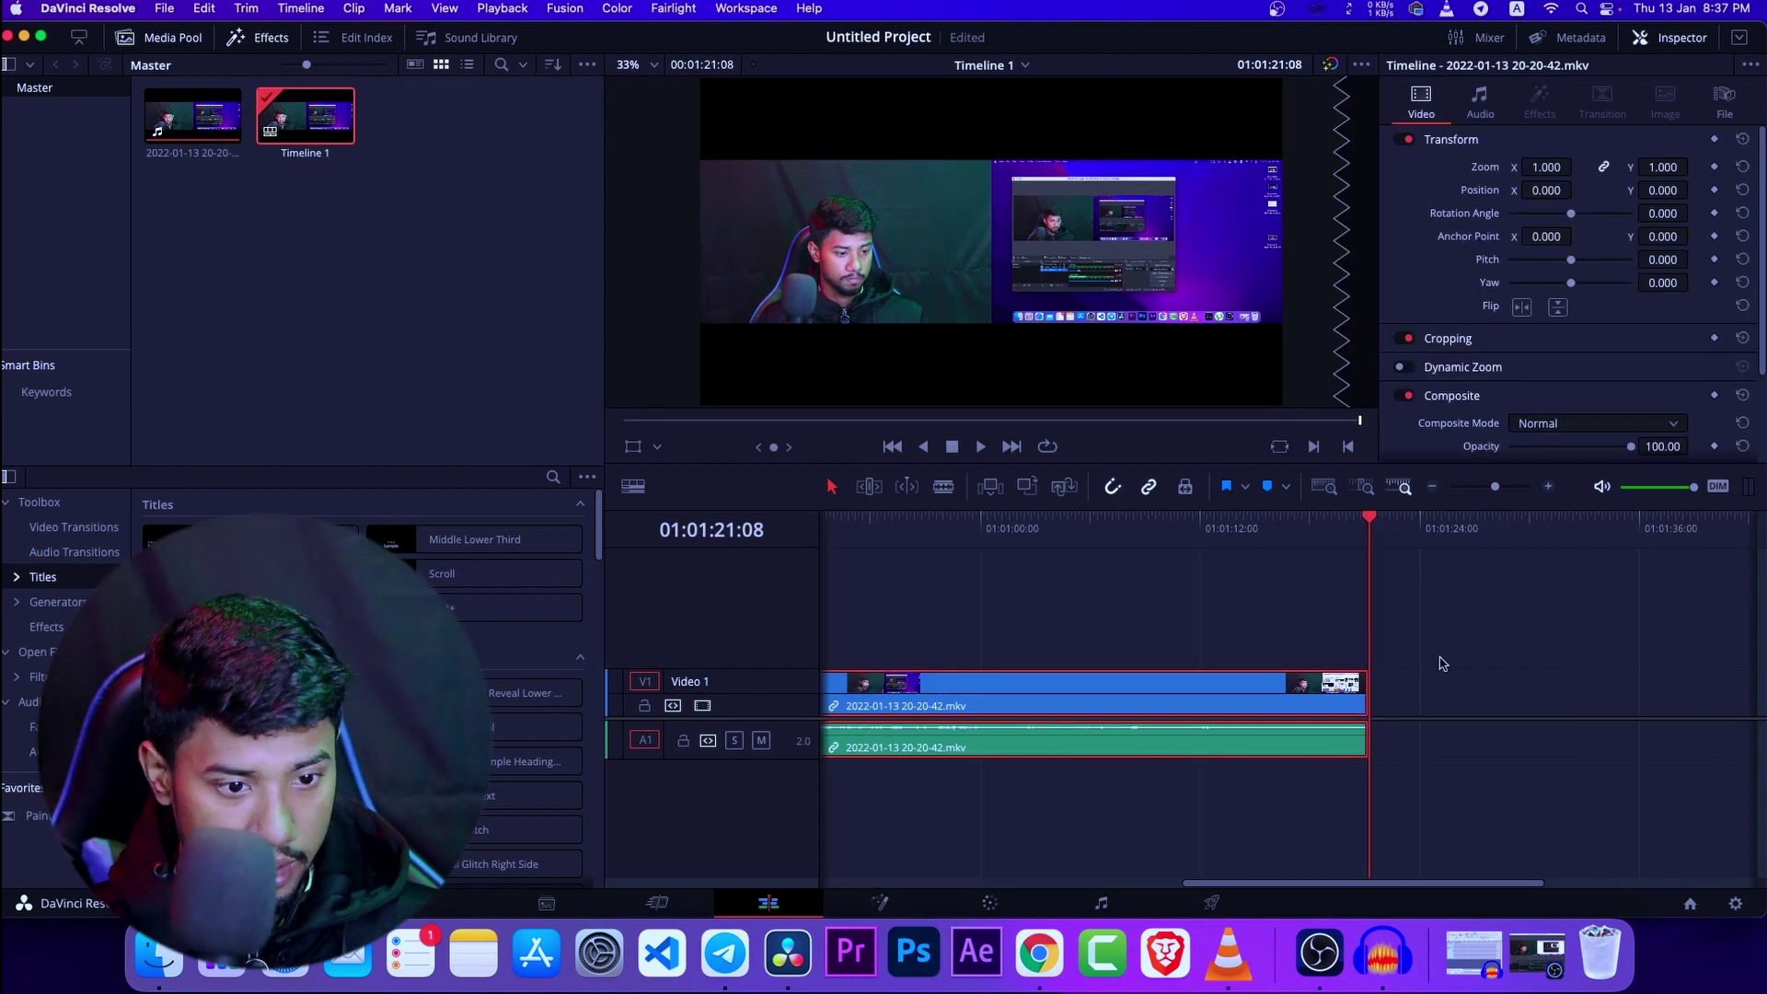
Move the playhead to 01:00:29:00 in the first clip and turn the system sound volume down to zero
mouse_move(1369, 520)
mouse_down()
mouse_move(1538, 520)
mouse_move(1350, 520)
mouse_up()
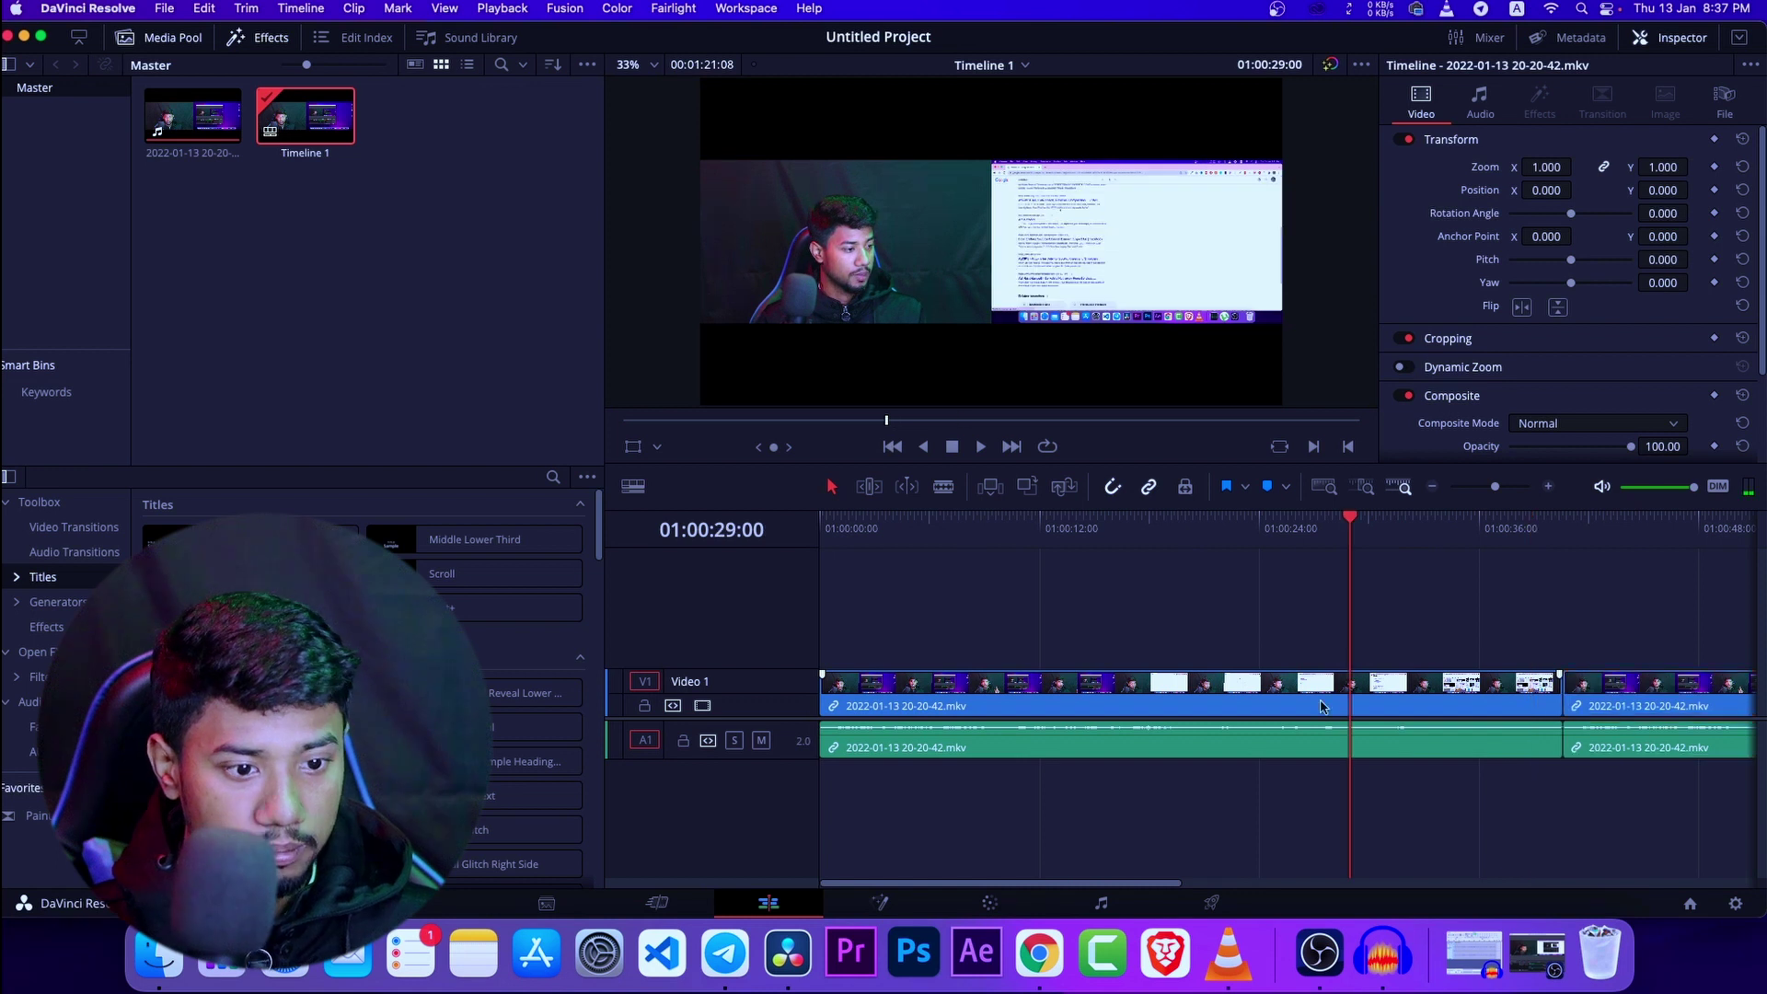
click(1601, 10)
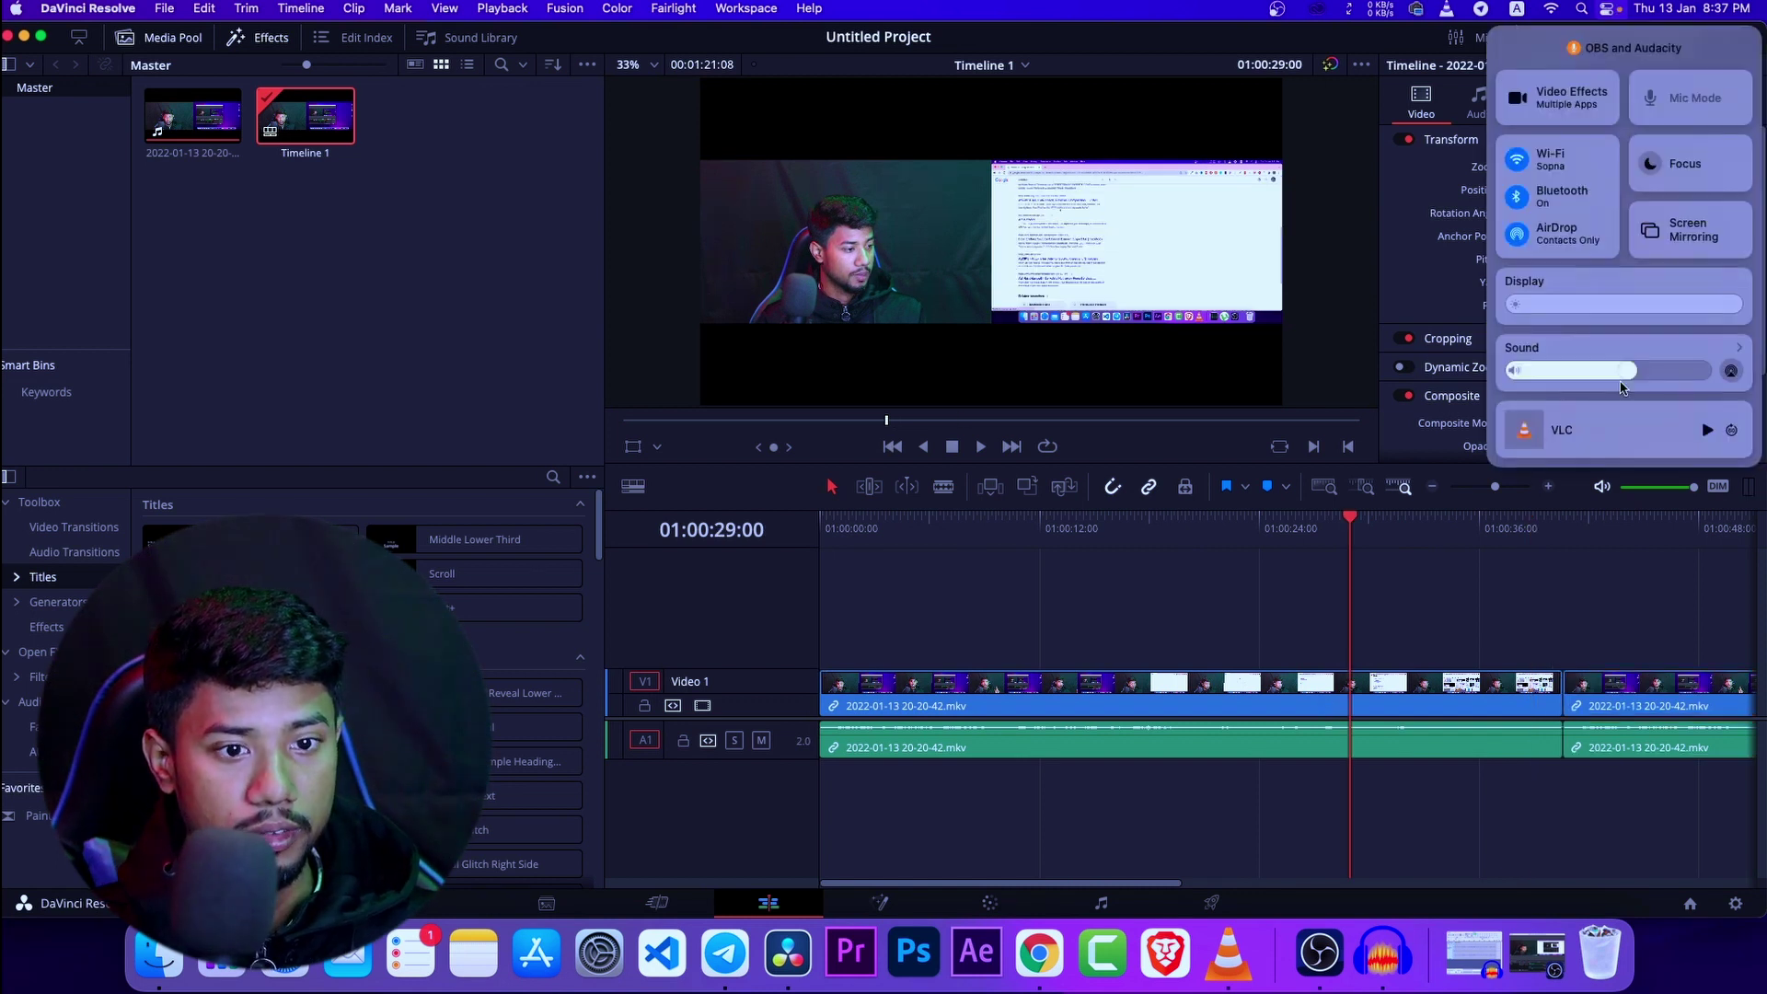
drag(1562, 378, 1504, 377)
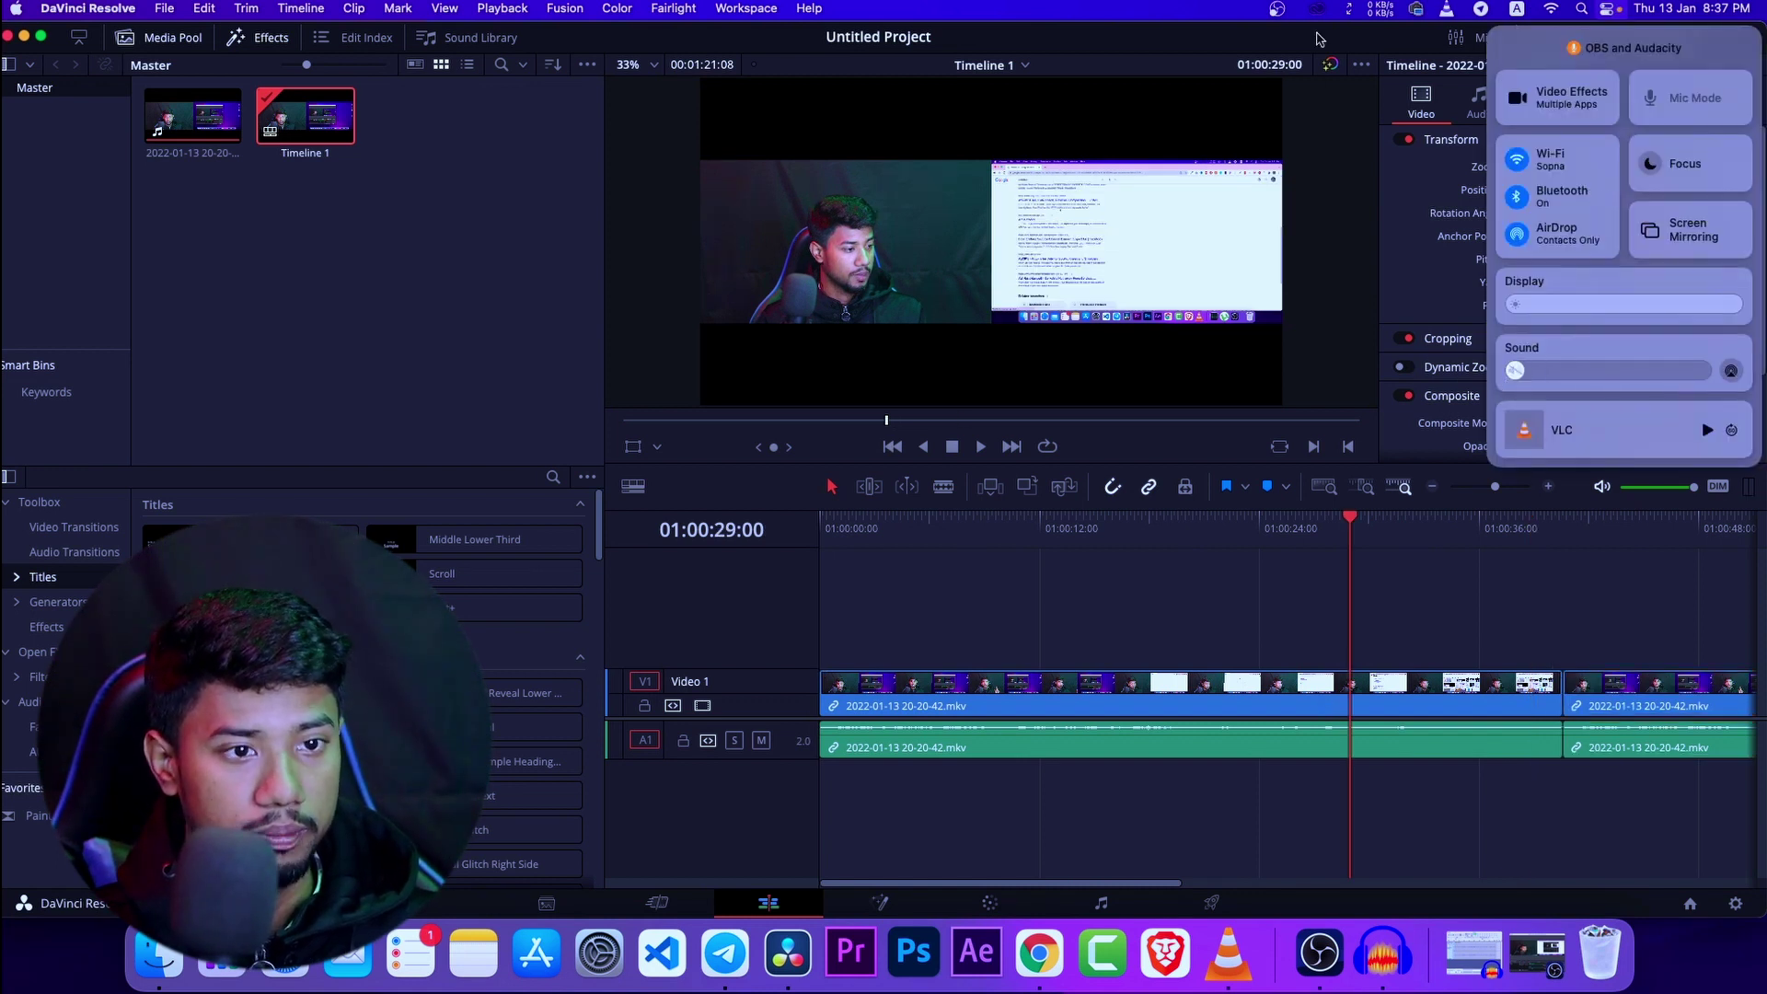
click(1130, 5)
Unlink the first clip's video from its audio and crop the video's left side by about 952.7 to remove the webcam half
click(1286, 686)
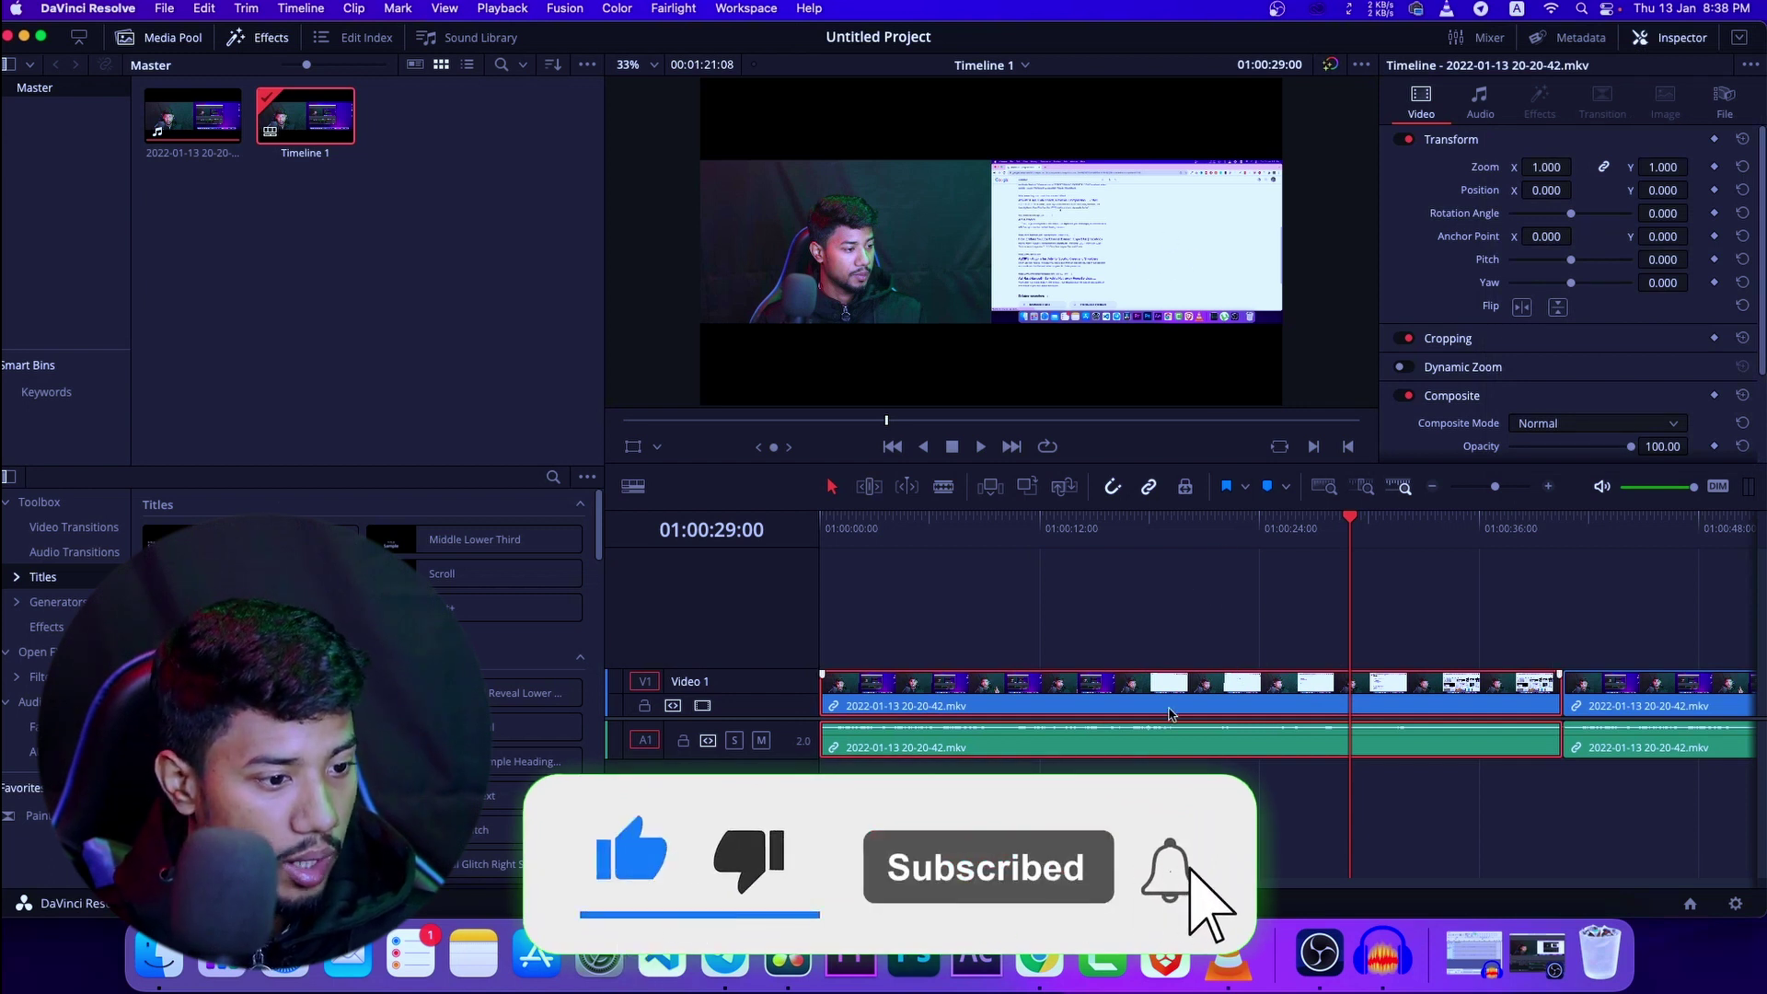
click(1562, 348)
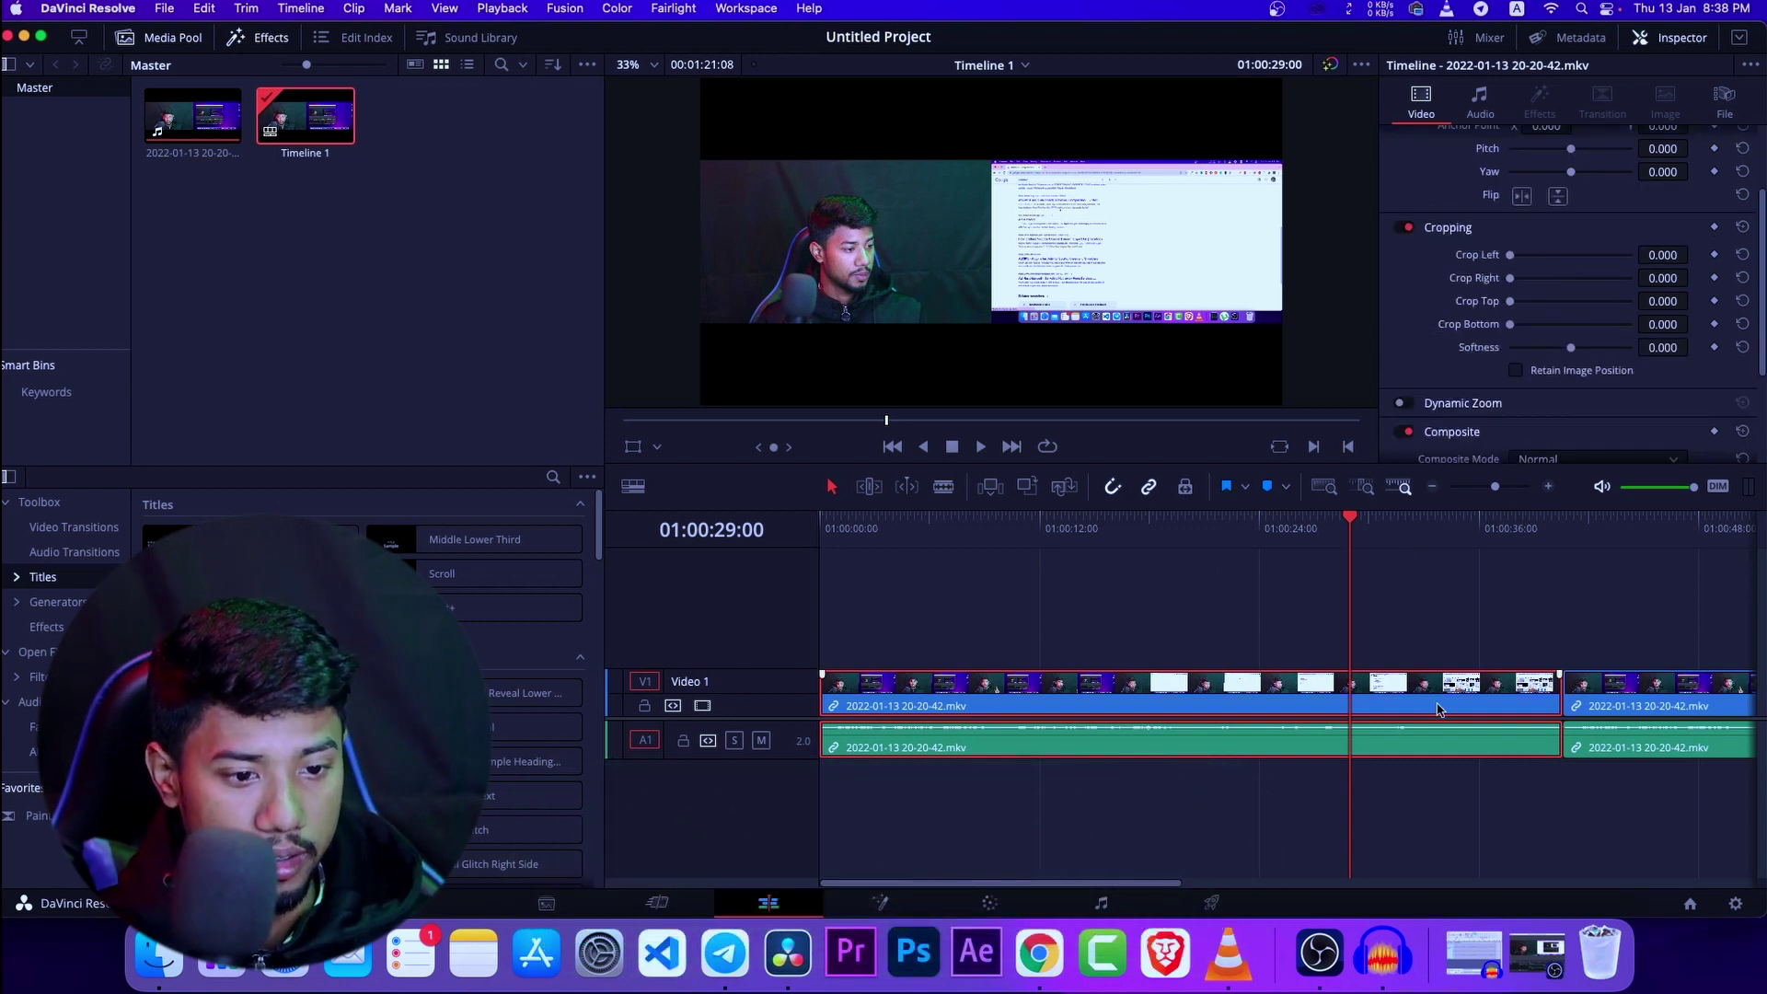
click(1475, 568)
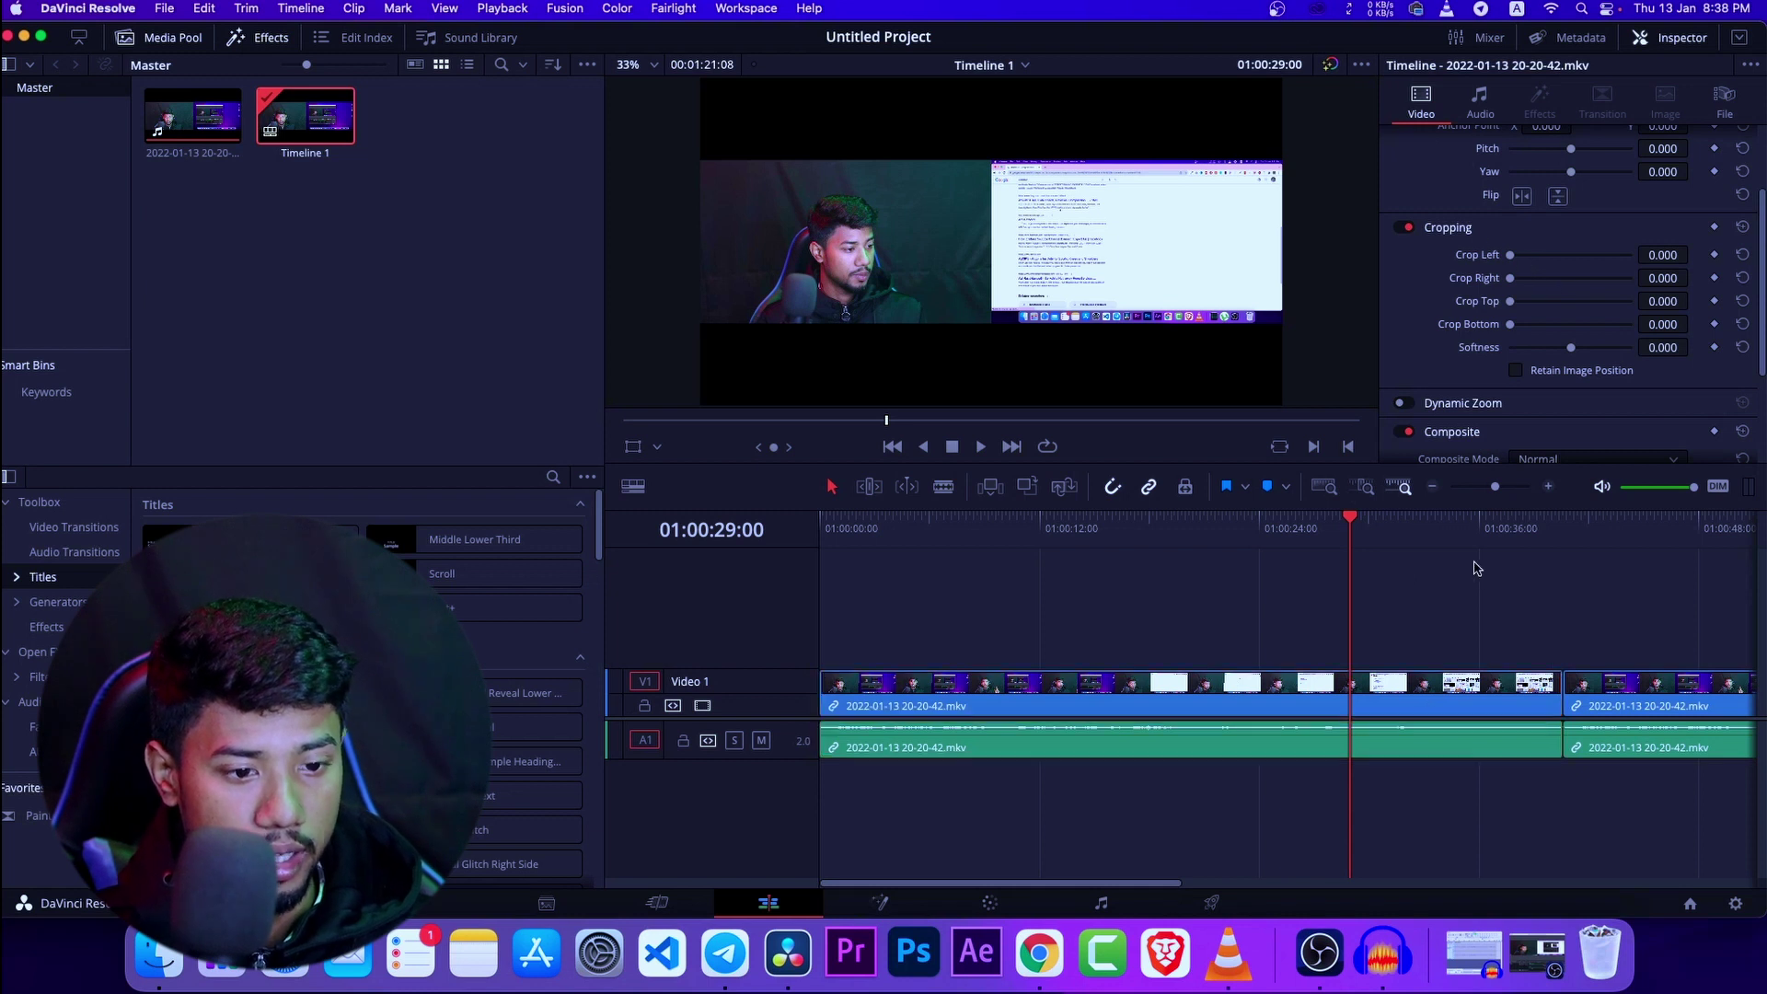
right_click(1409, 692)
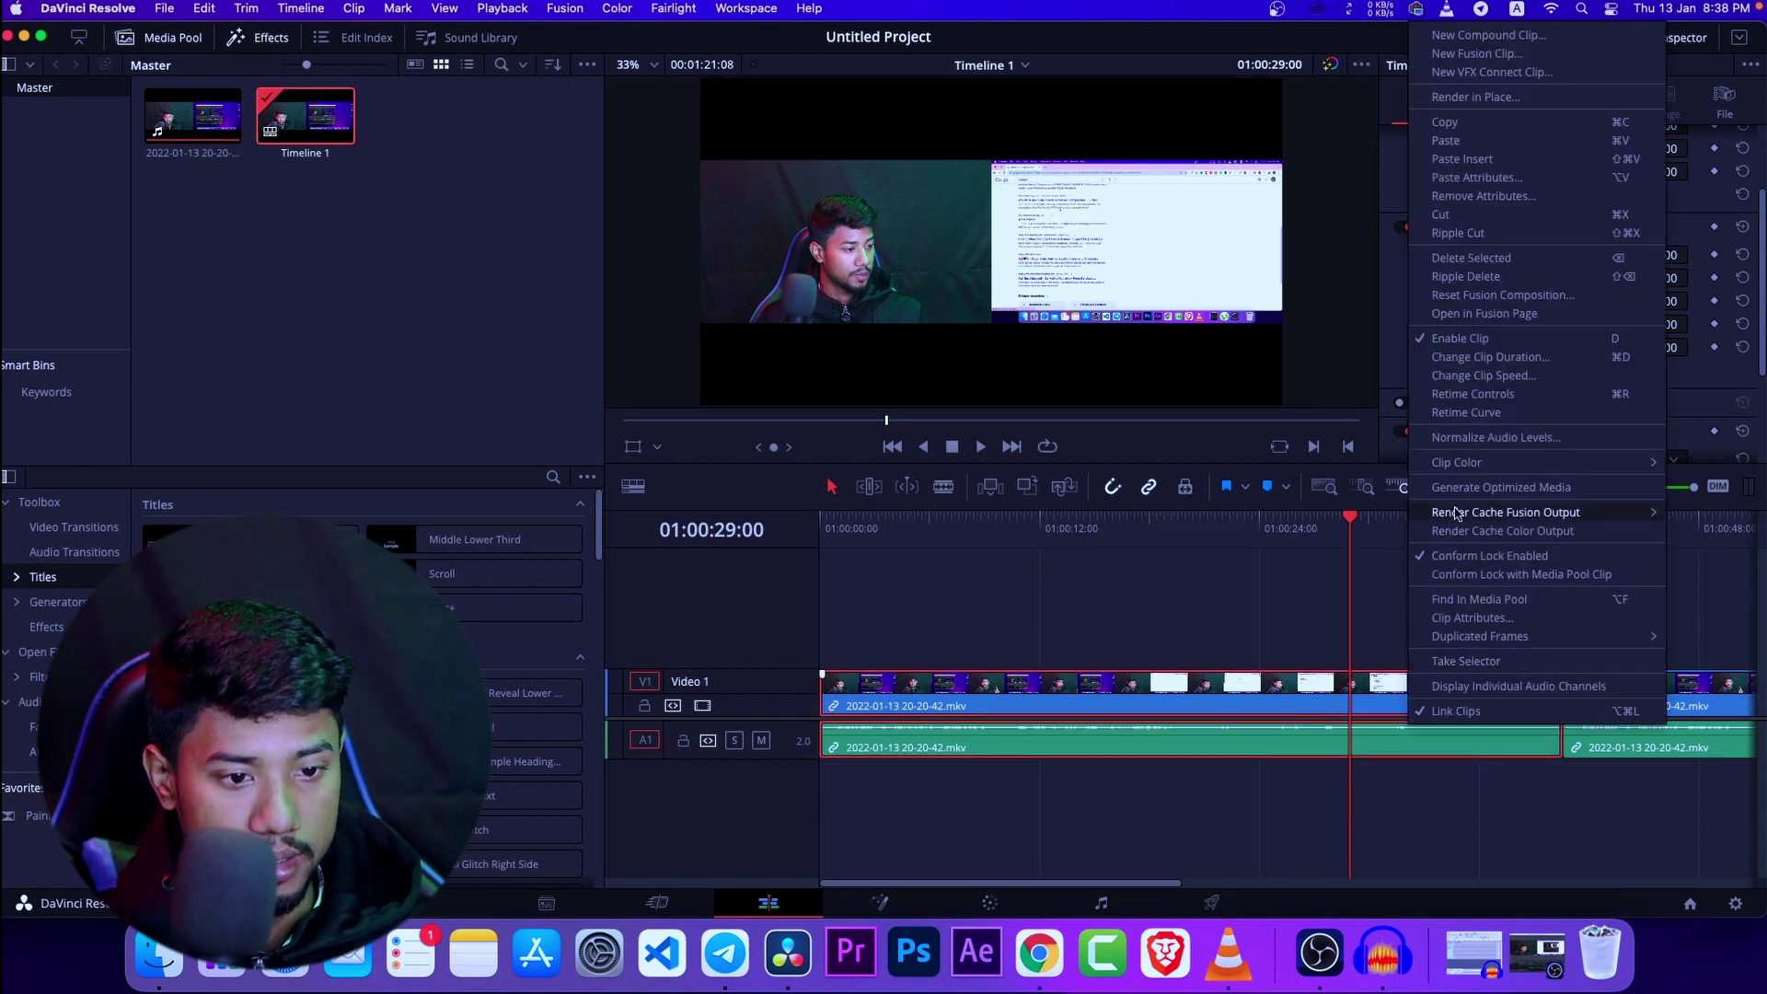
click(1458, 710)
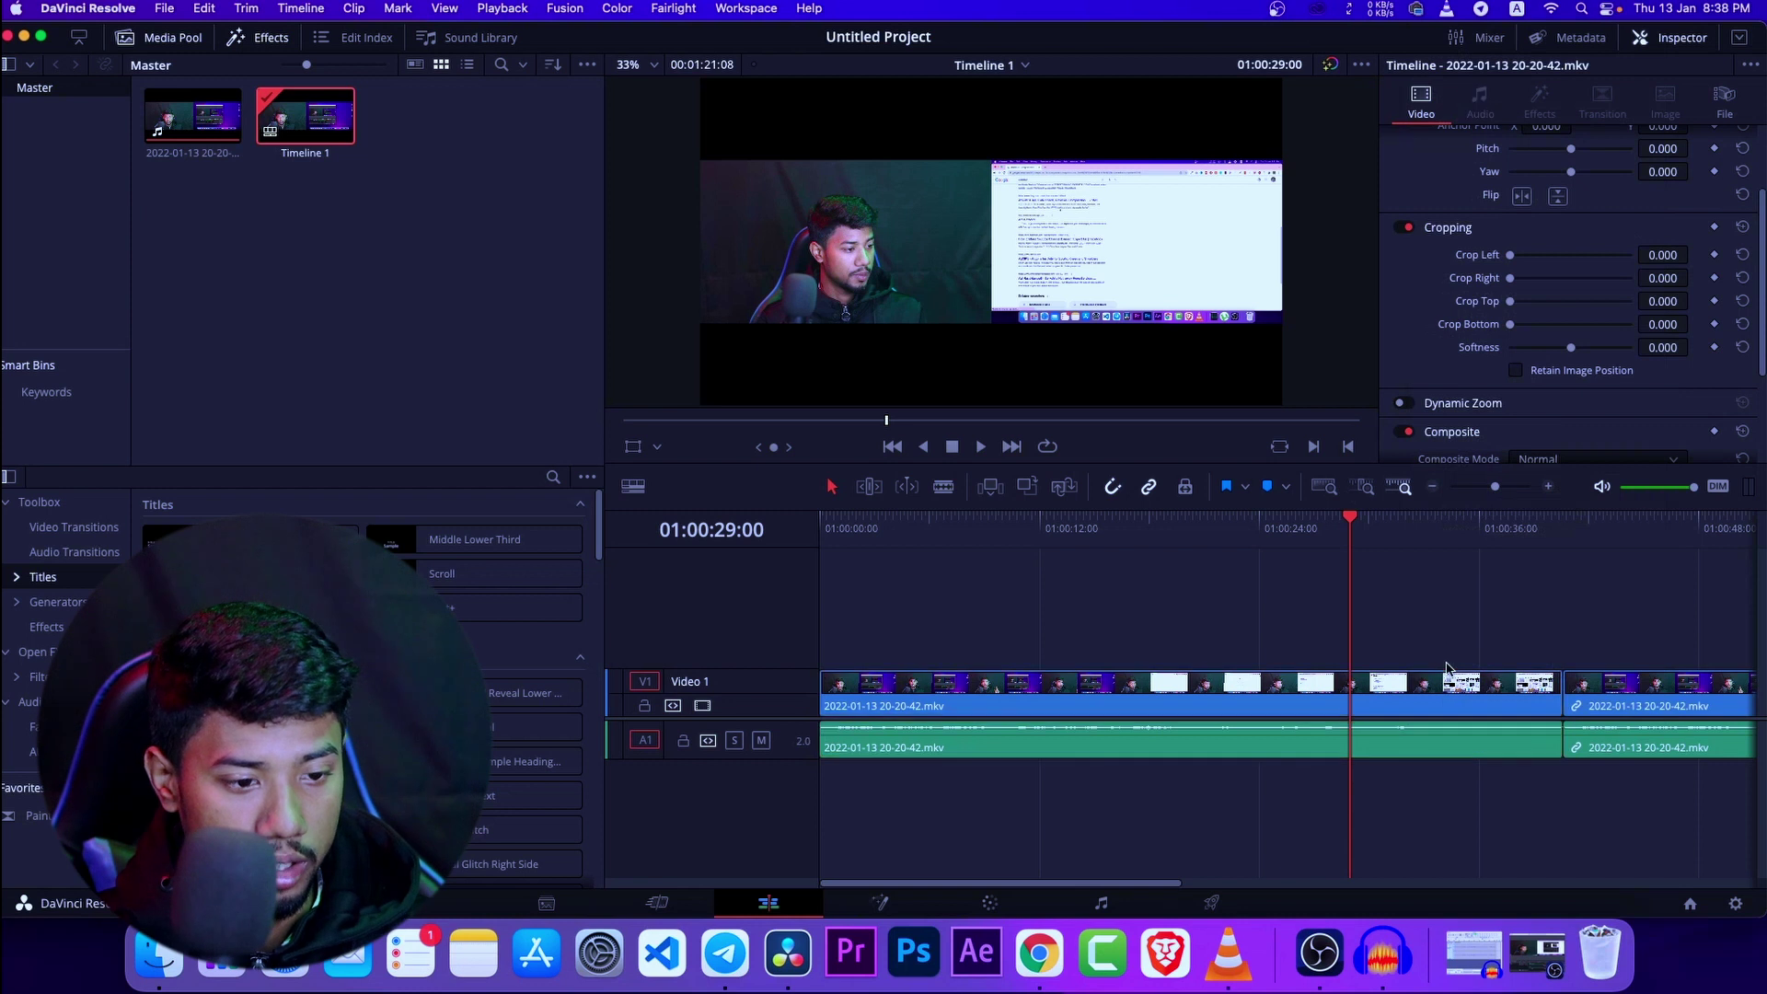
click(1392, 699)
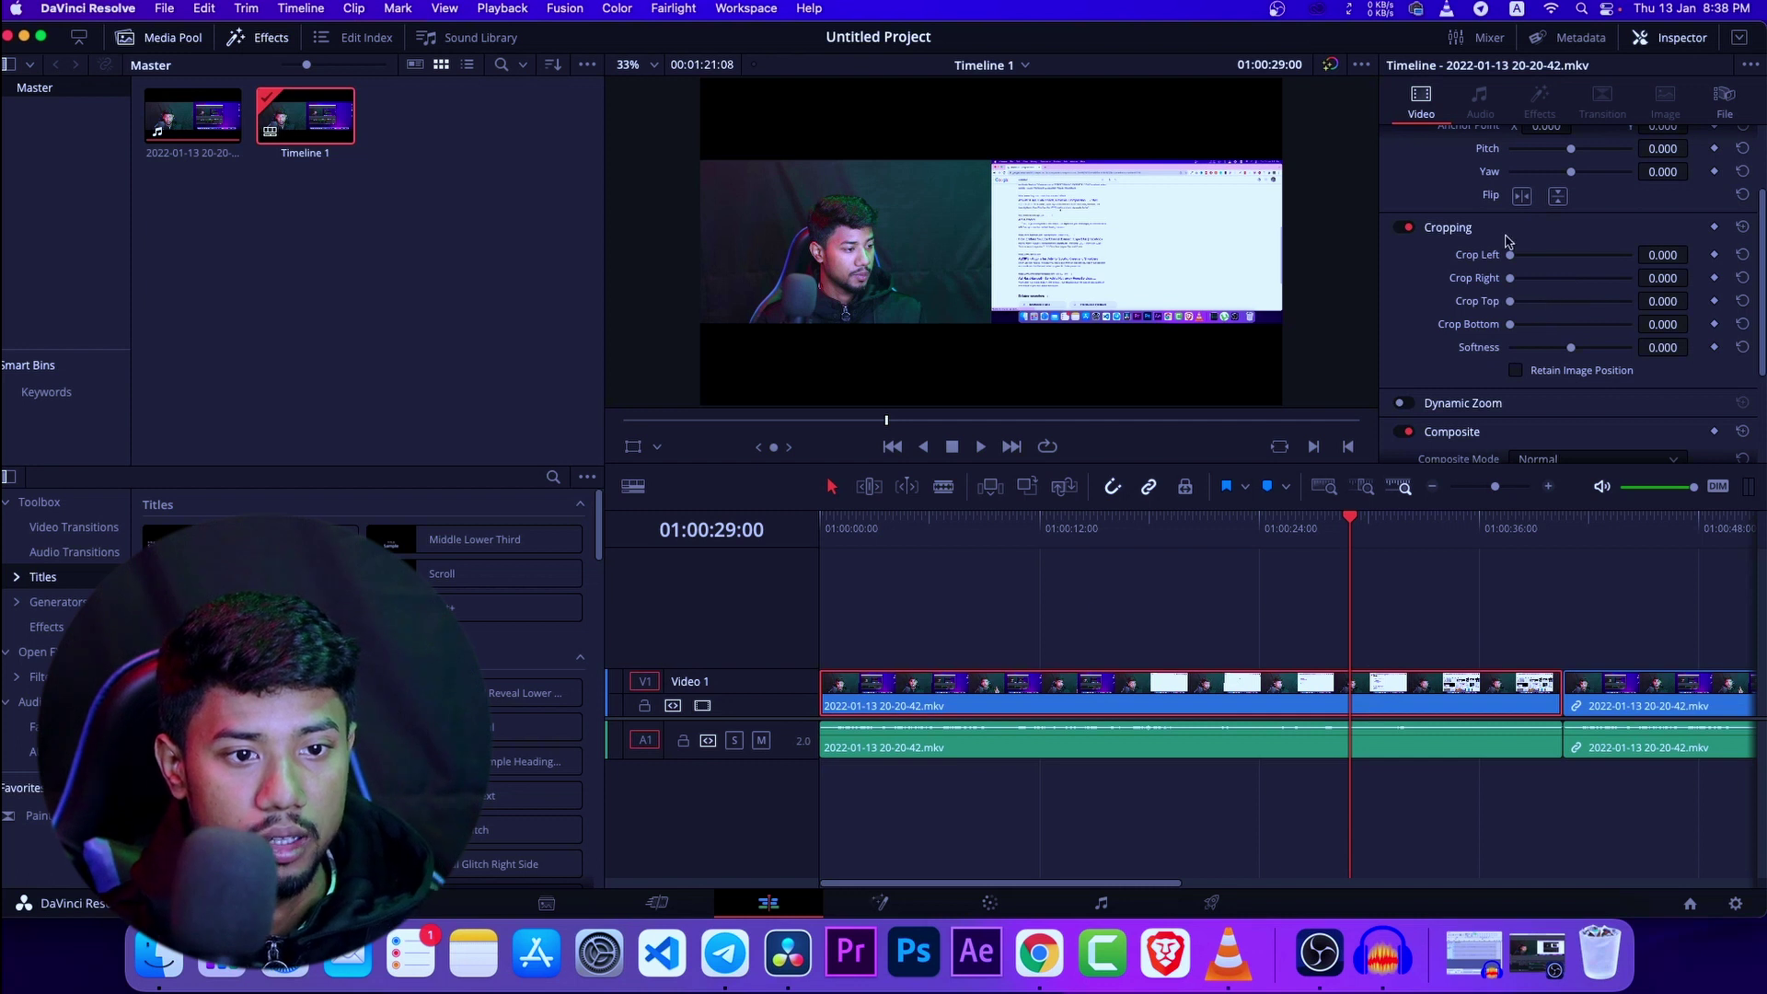
drag(1514, 261, 1572, 271)
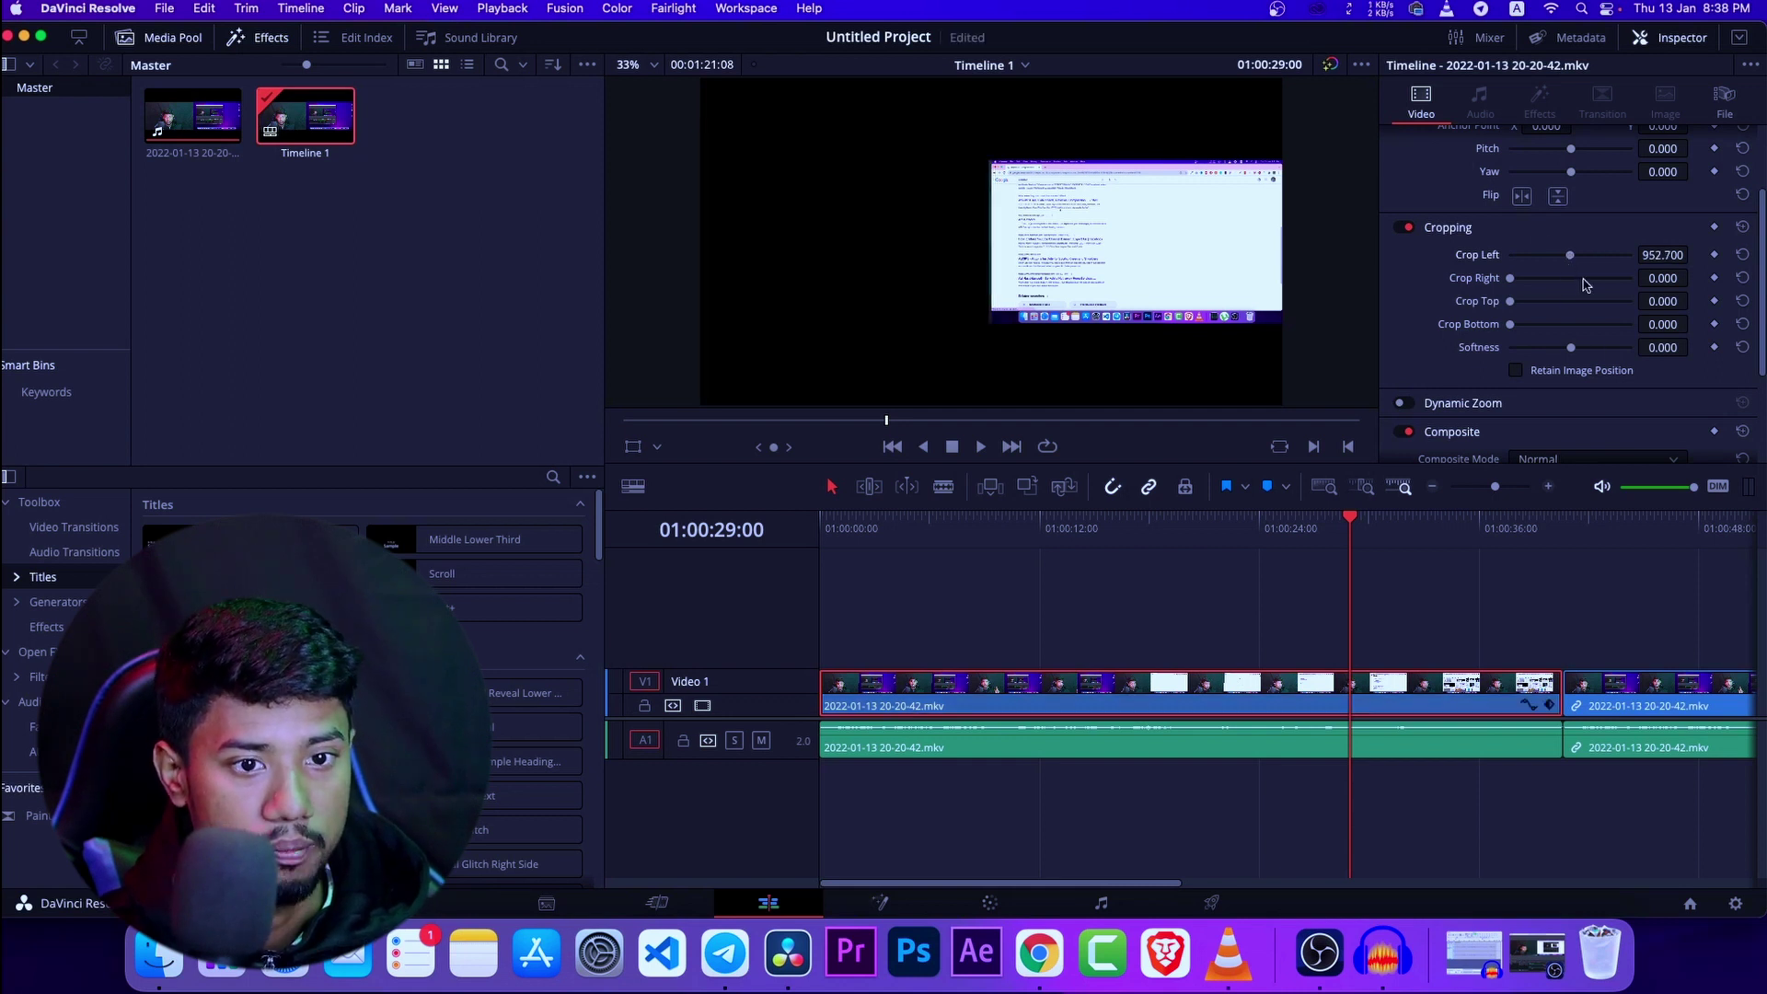
Enlarge the cropped Video 1 clip to a zoom of 2.000 and set its X position to about -954 so the screen recording fills the frame
scroll(1622, 246, down, 4)
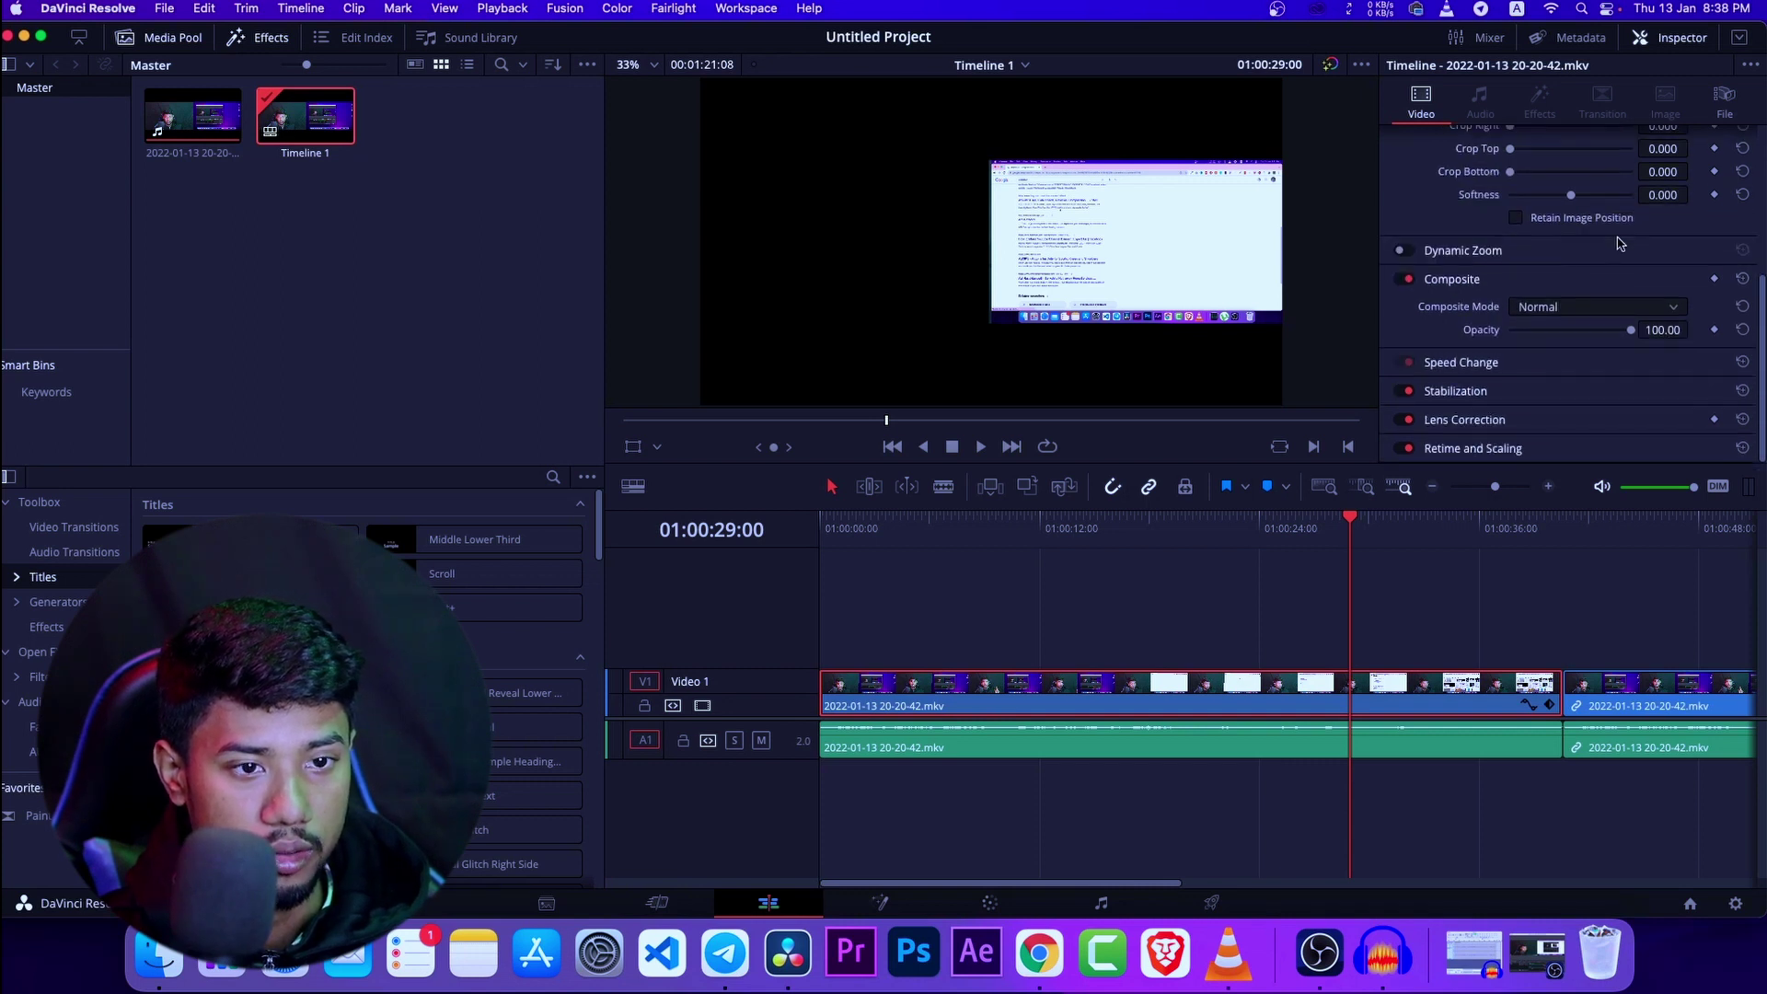
scroll(1615, 234, up, 7)
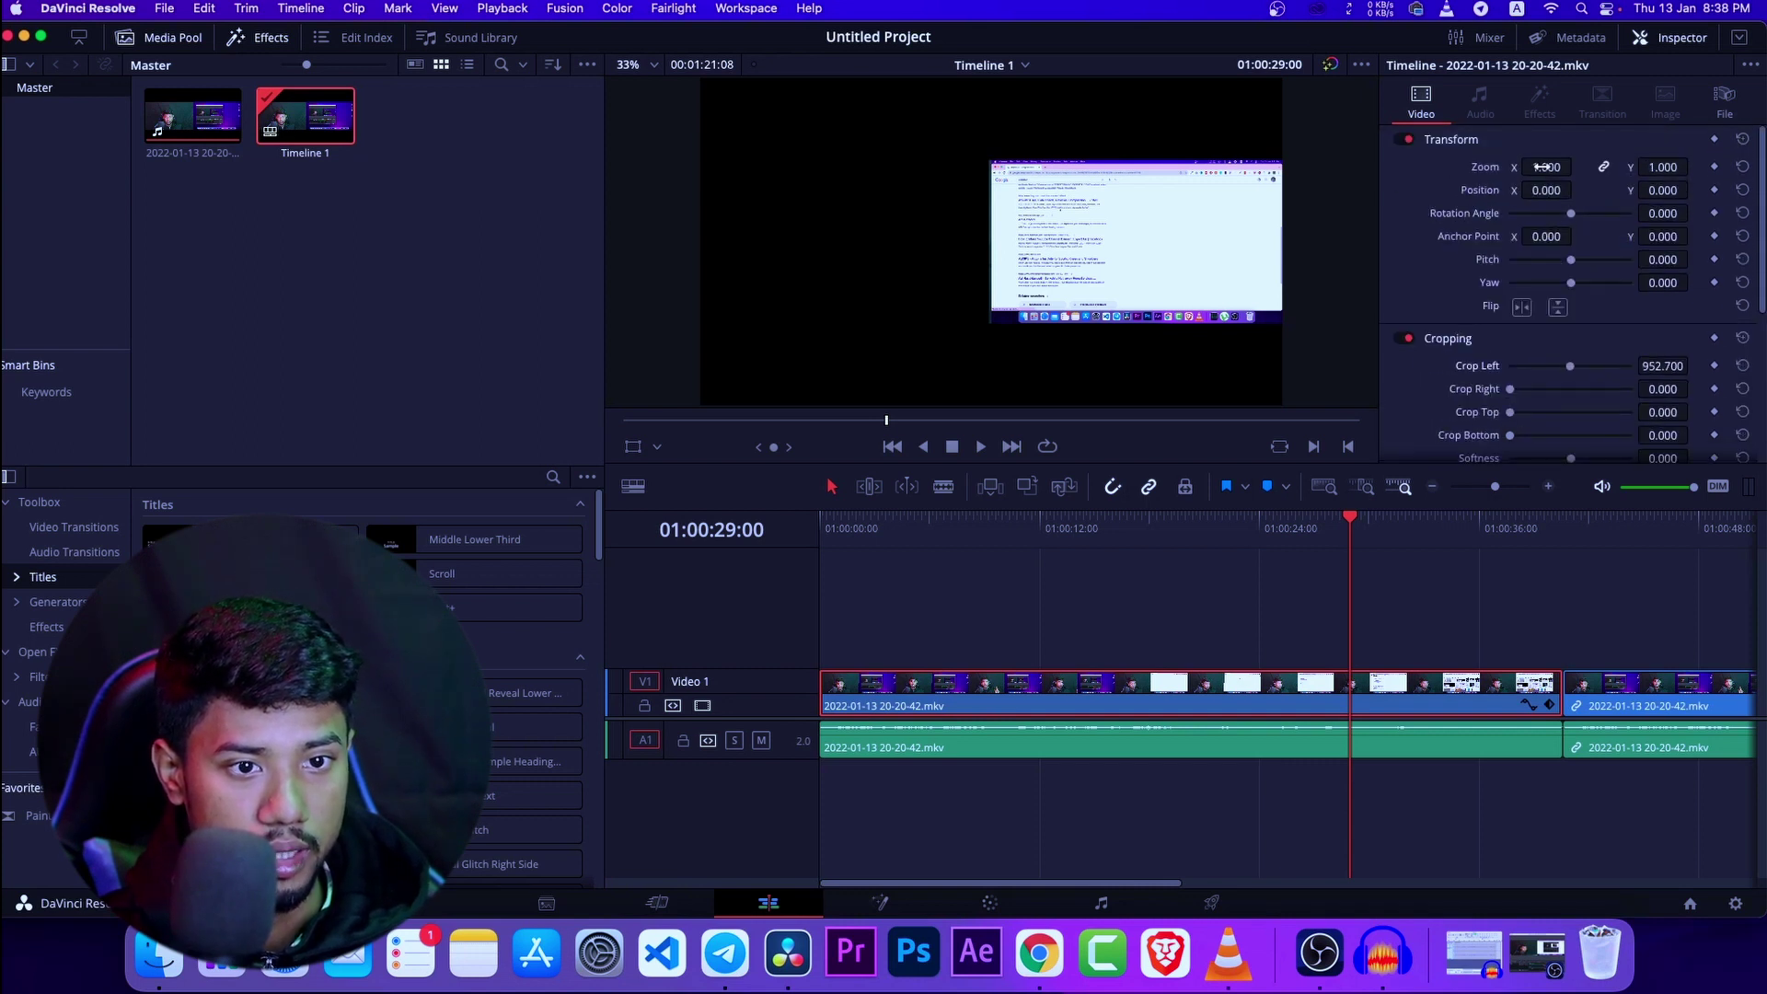
drag(1546, 166, 1629, 167)
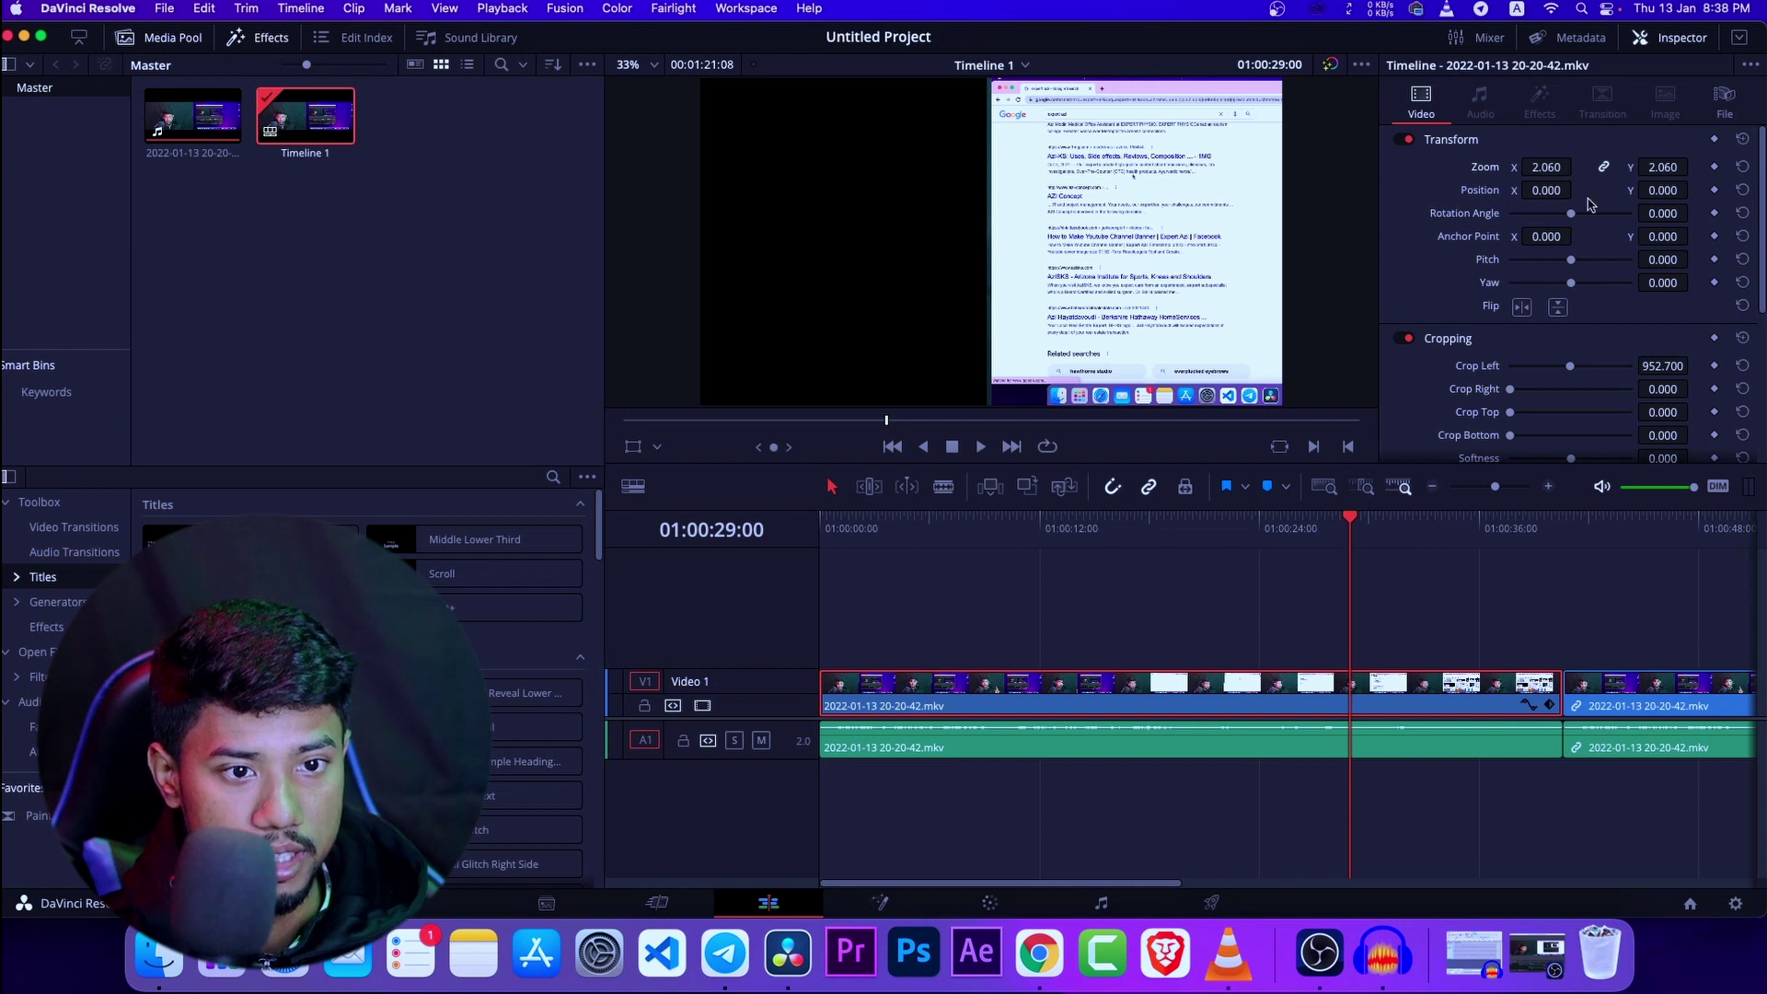
mouse_move(1569, 193)
mouse_down()
mouse_move(1562, 167)
mouse_move(1577, 167)
mouse_up()
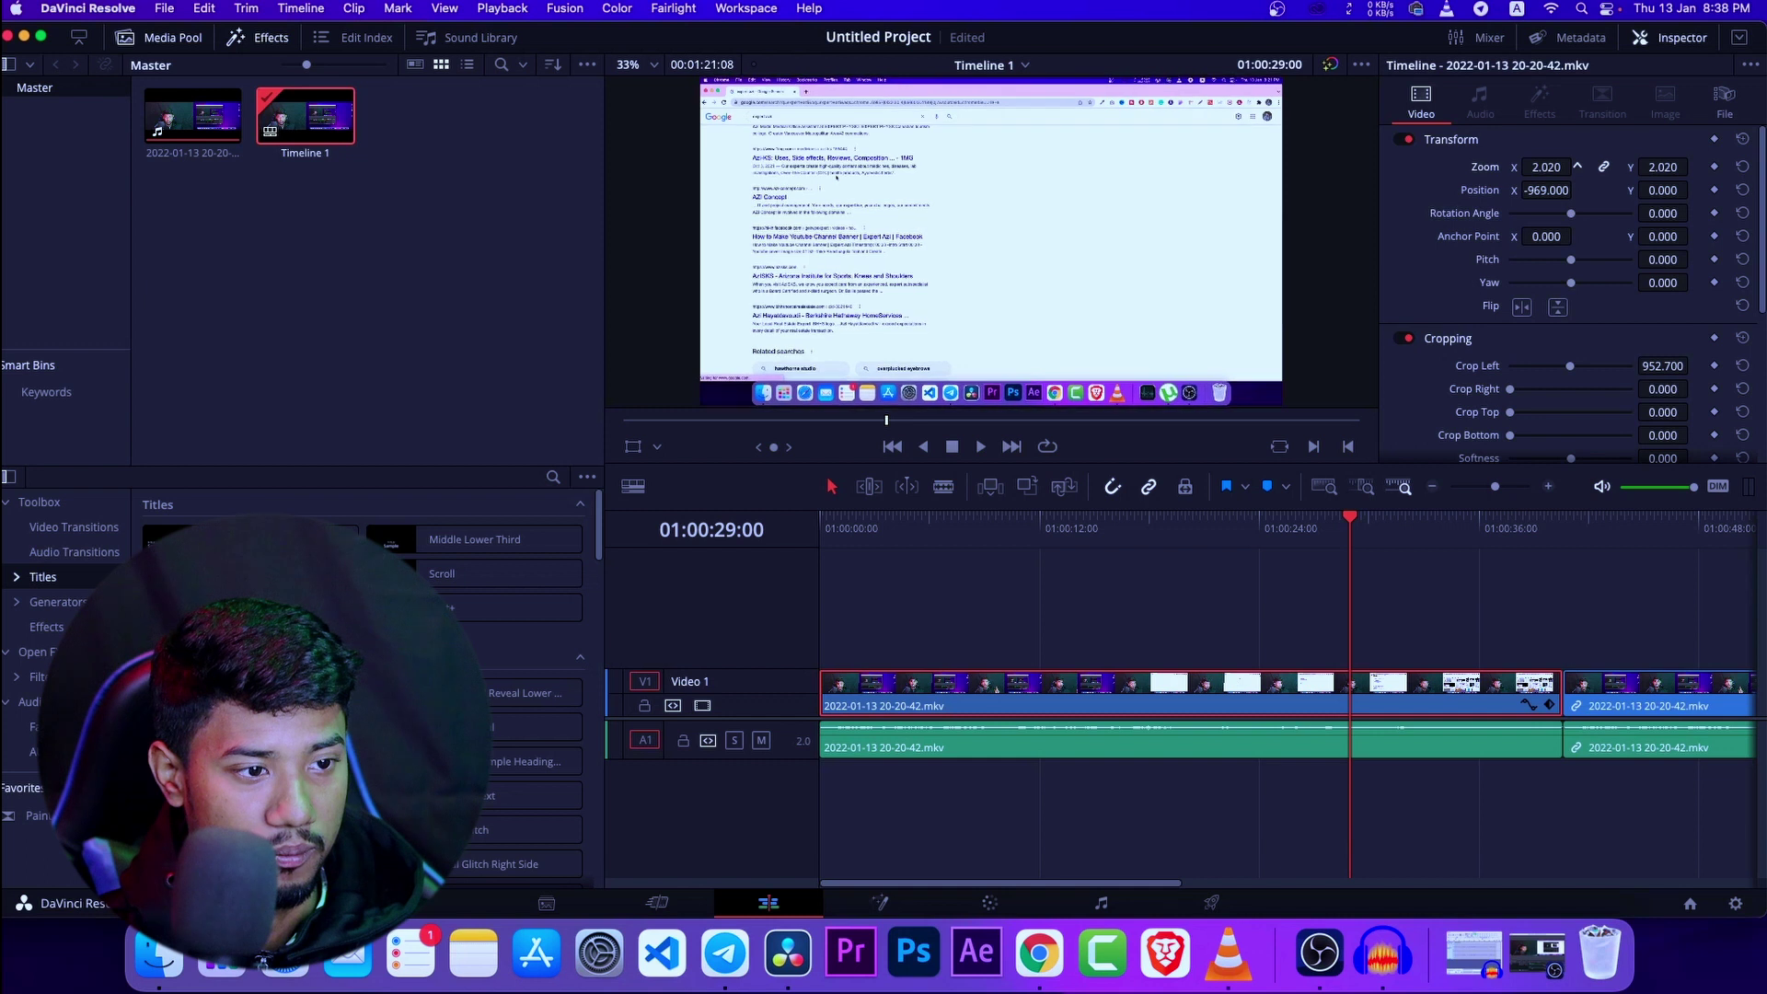
mouse_move(1555, 190)
mouse_down()
mouse_move(1577, 188)
mouse_move(1556, 169)
mouse_up()
click(1556, 169)
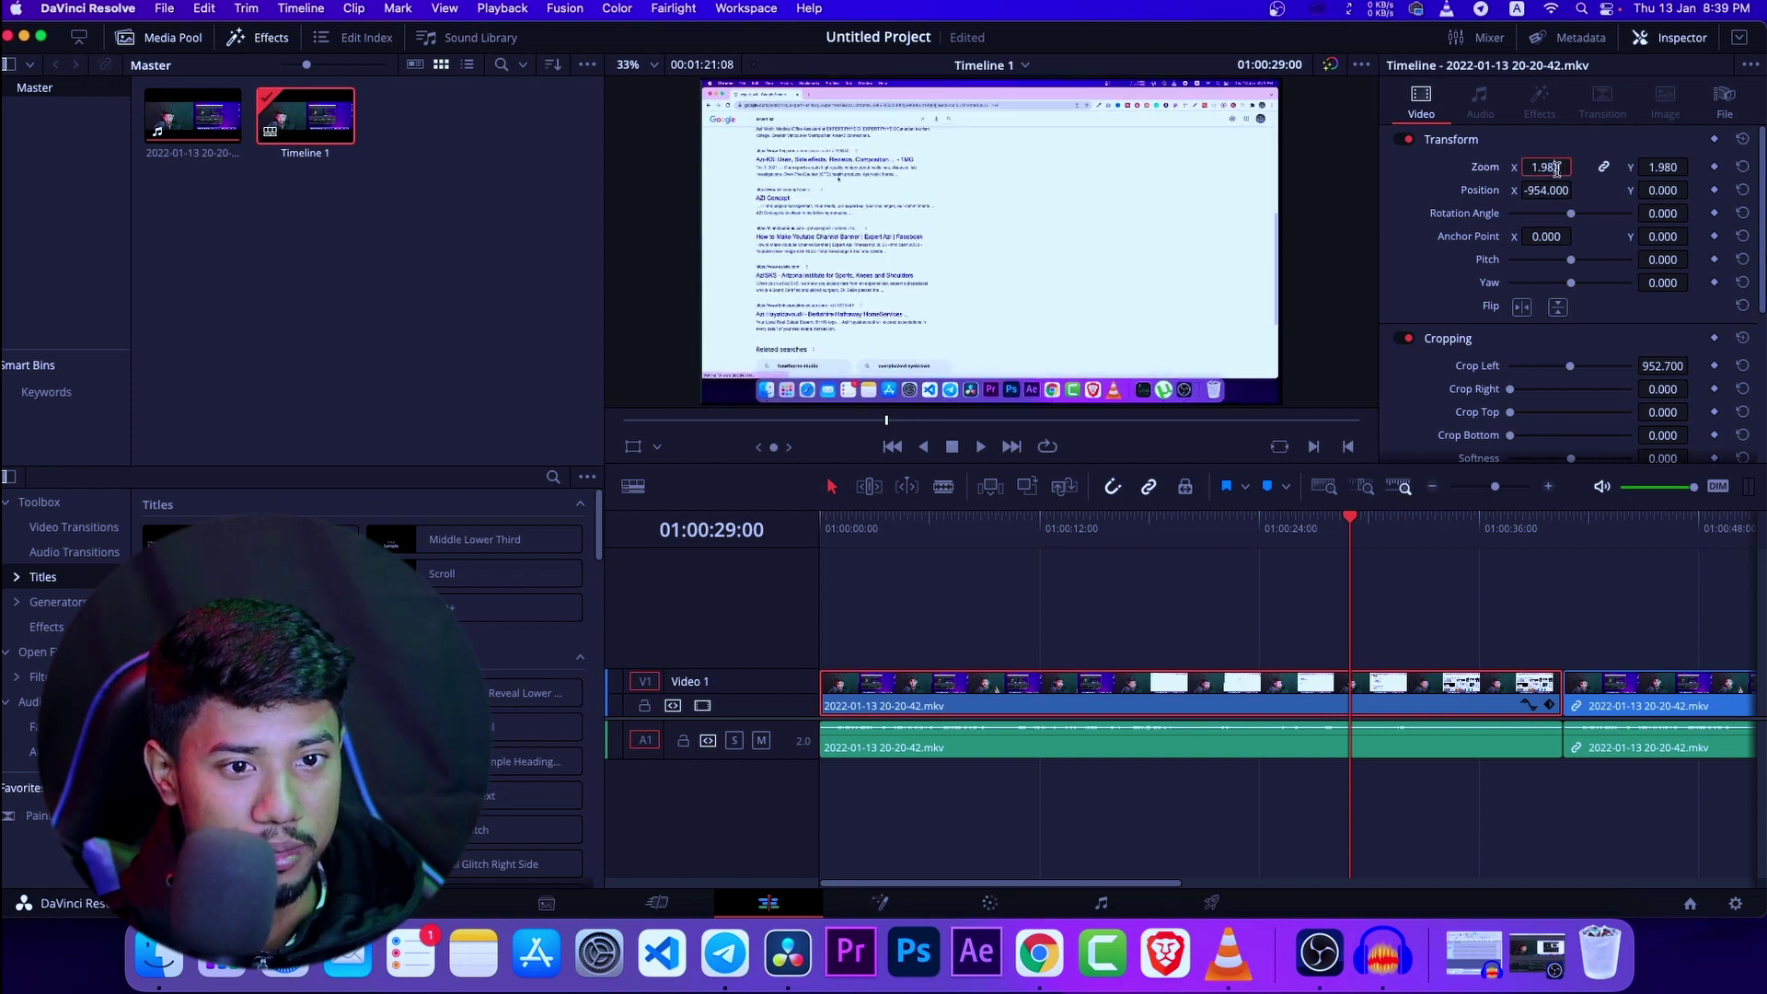
text(1.2)
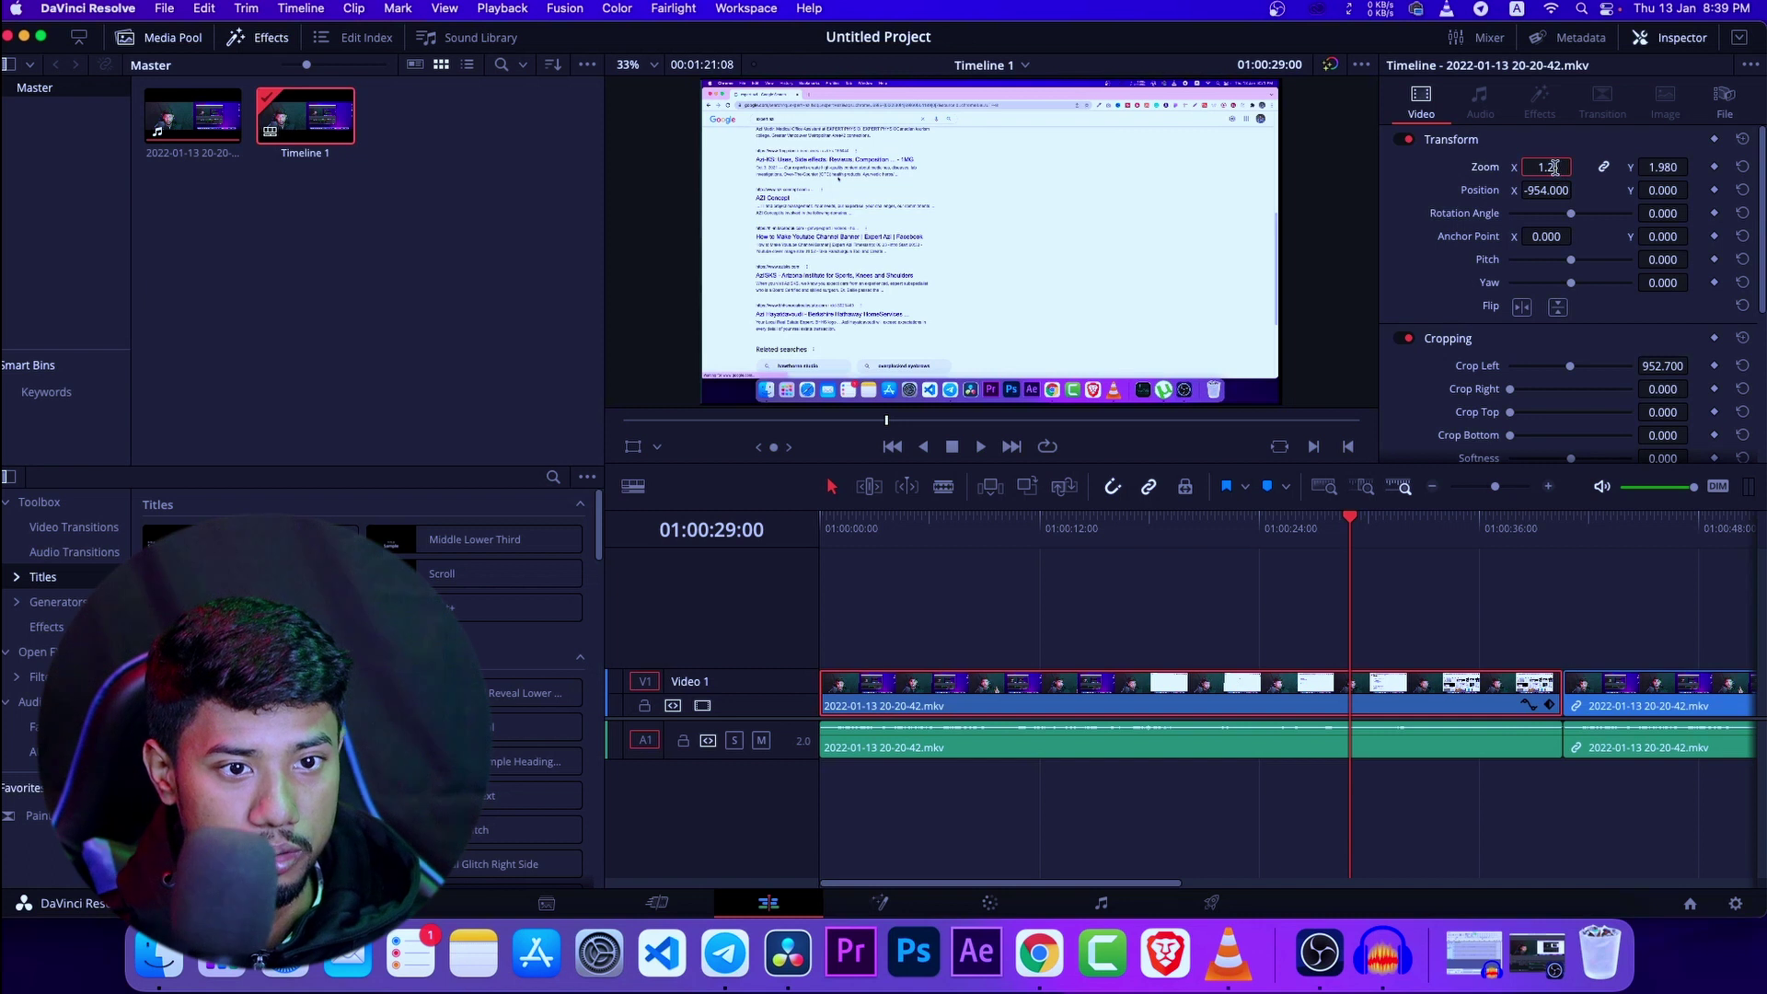
click(1578, 153)
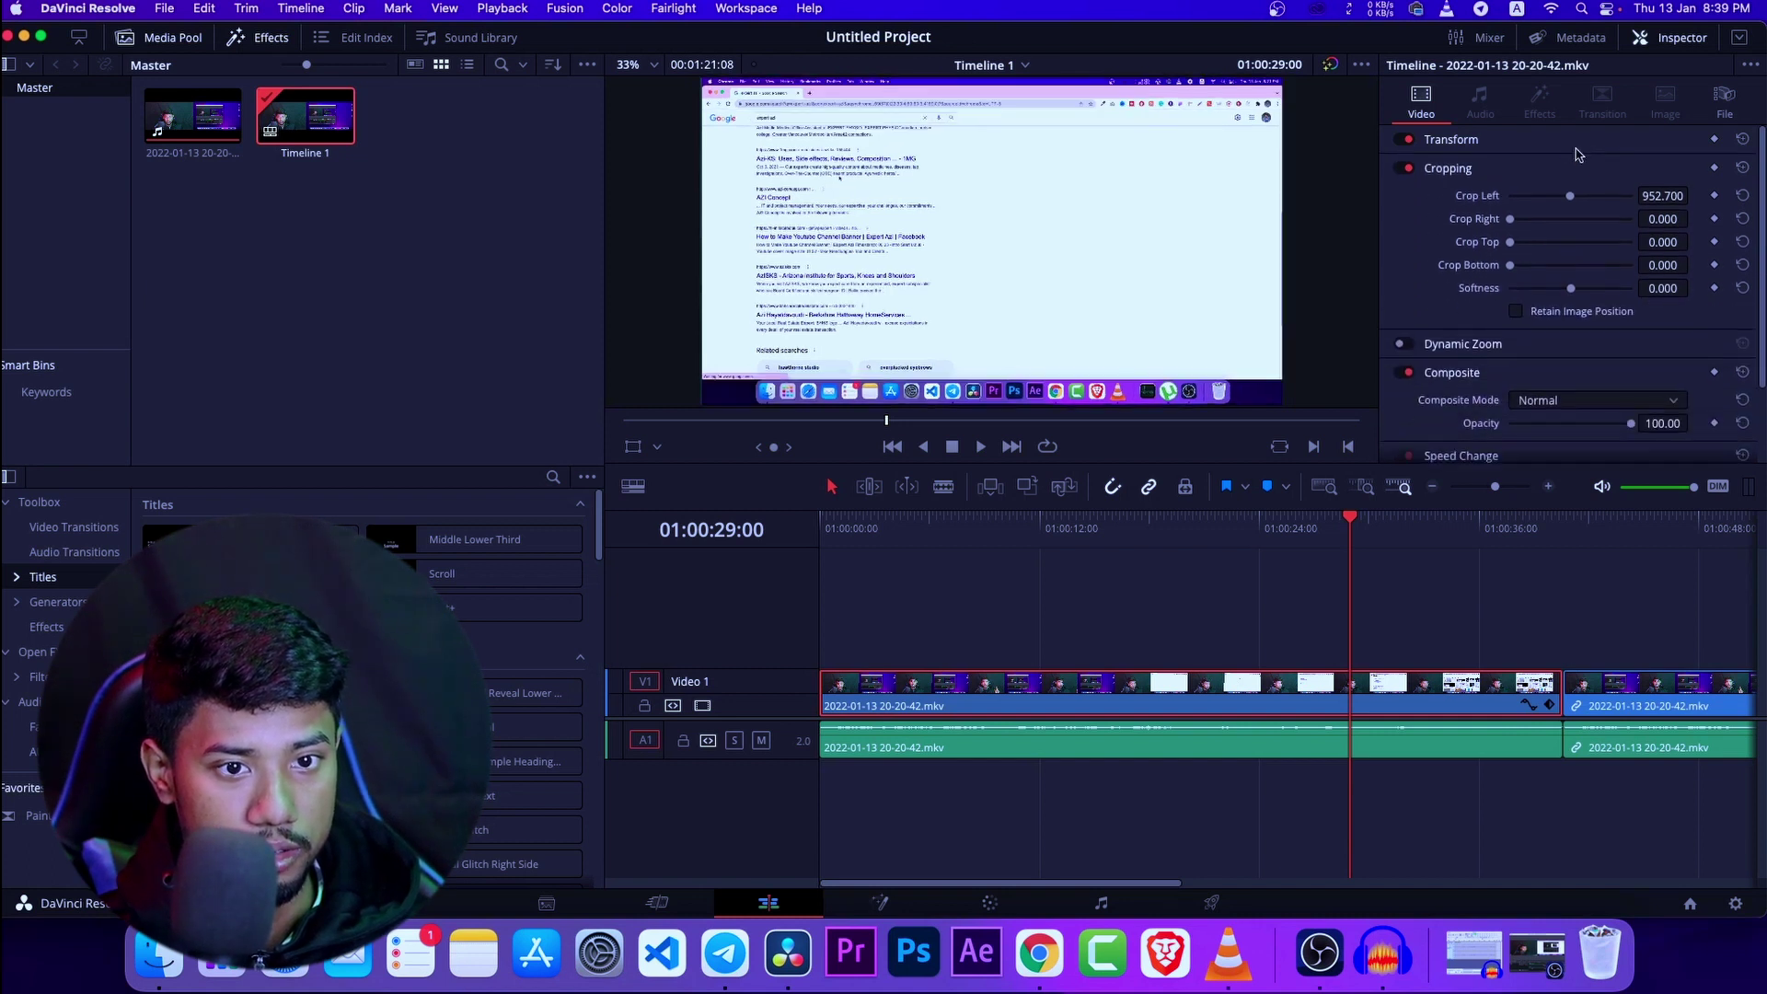
click(1535, 147)
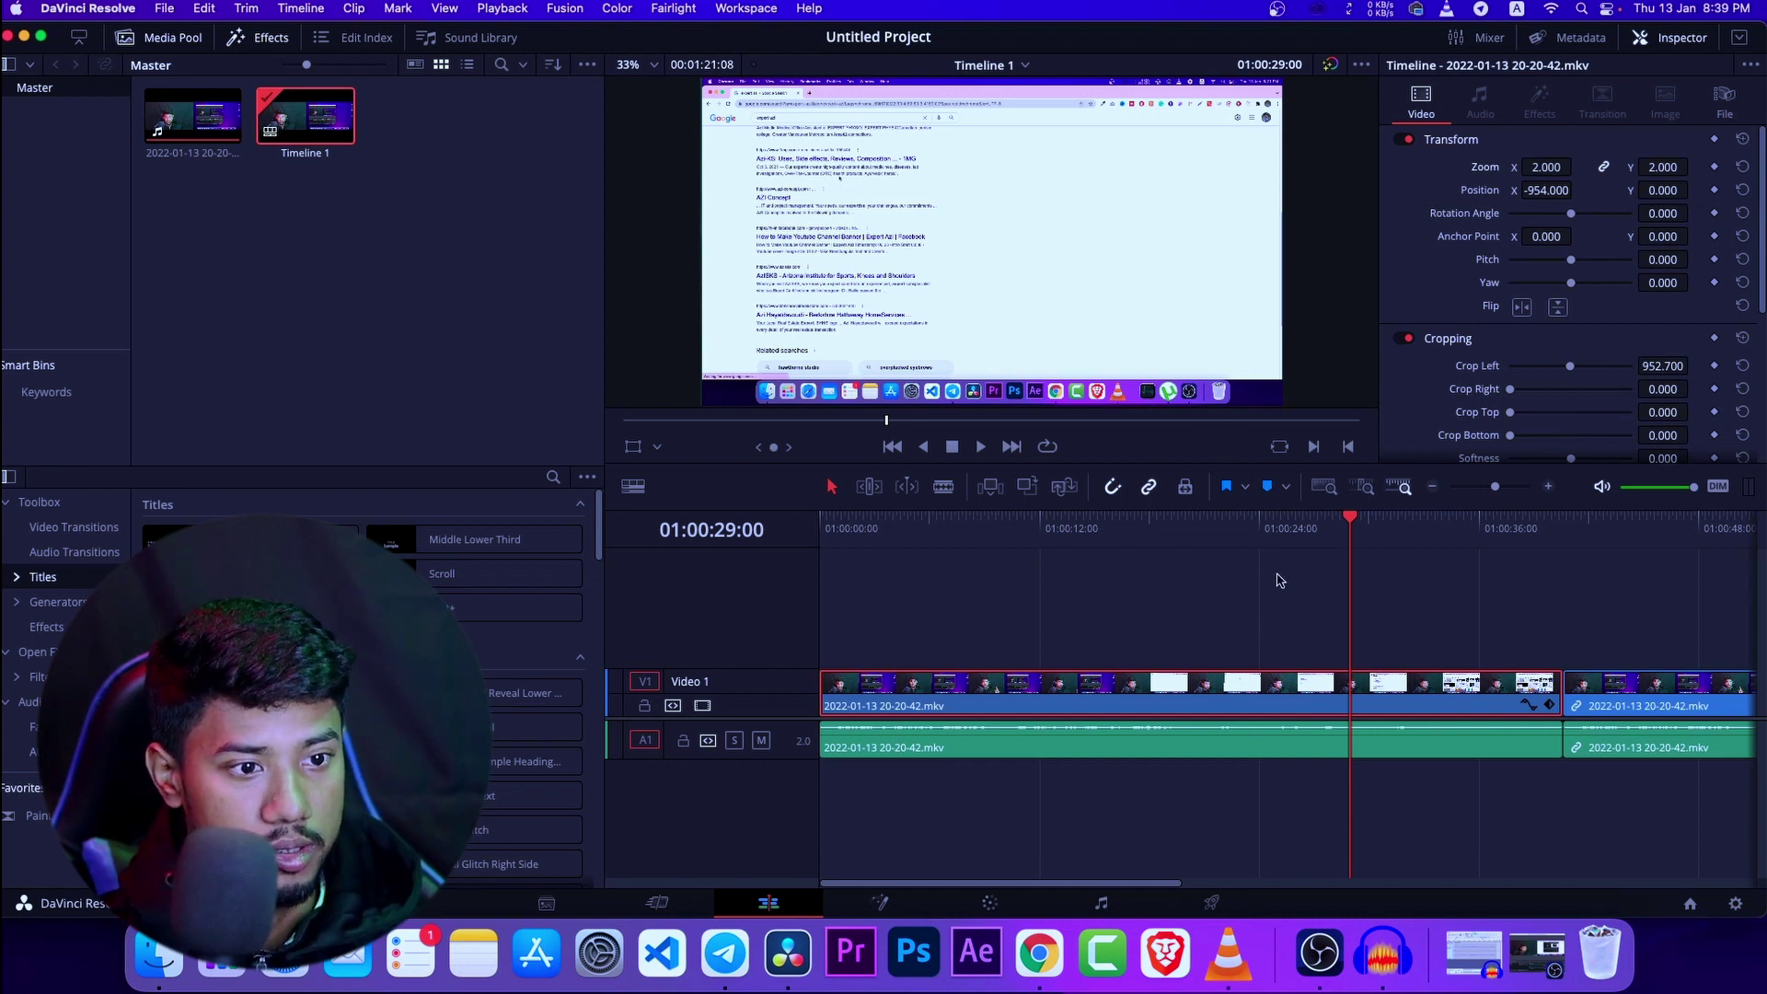
Move the playhead to the start of the duplicate clip, unlink its video and audio, and delete its audio
drag(1353, 527, 1564, 639)
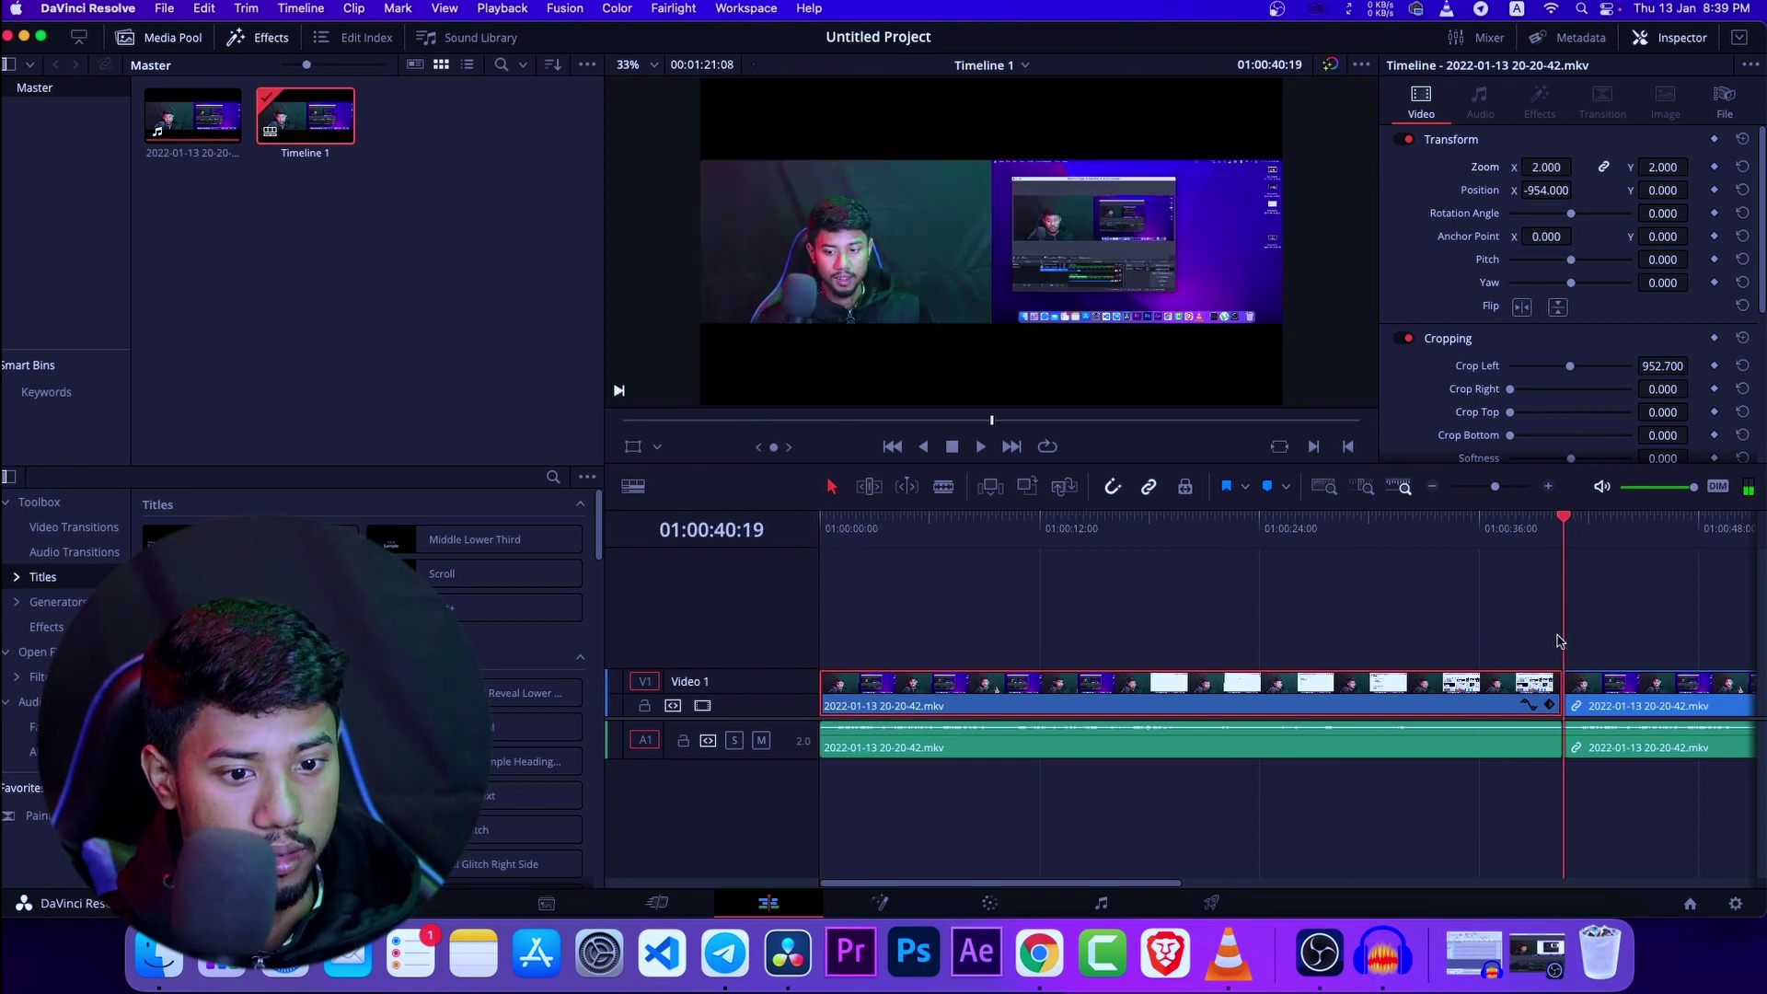
click(1622, 697)
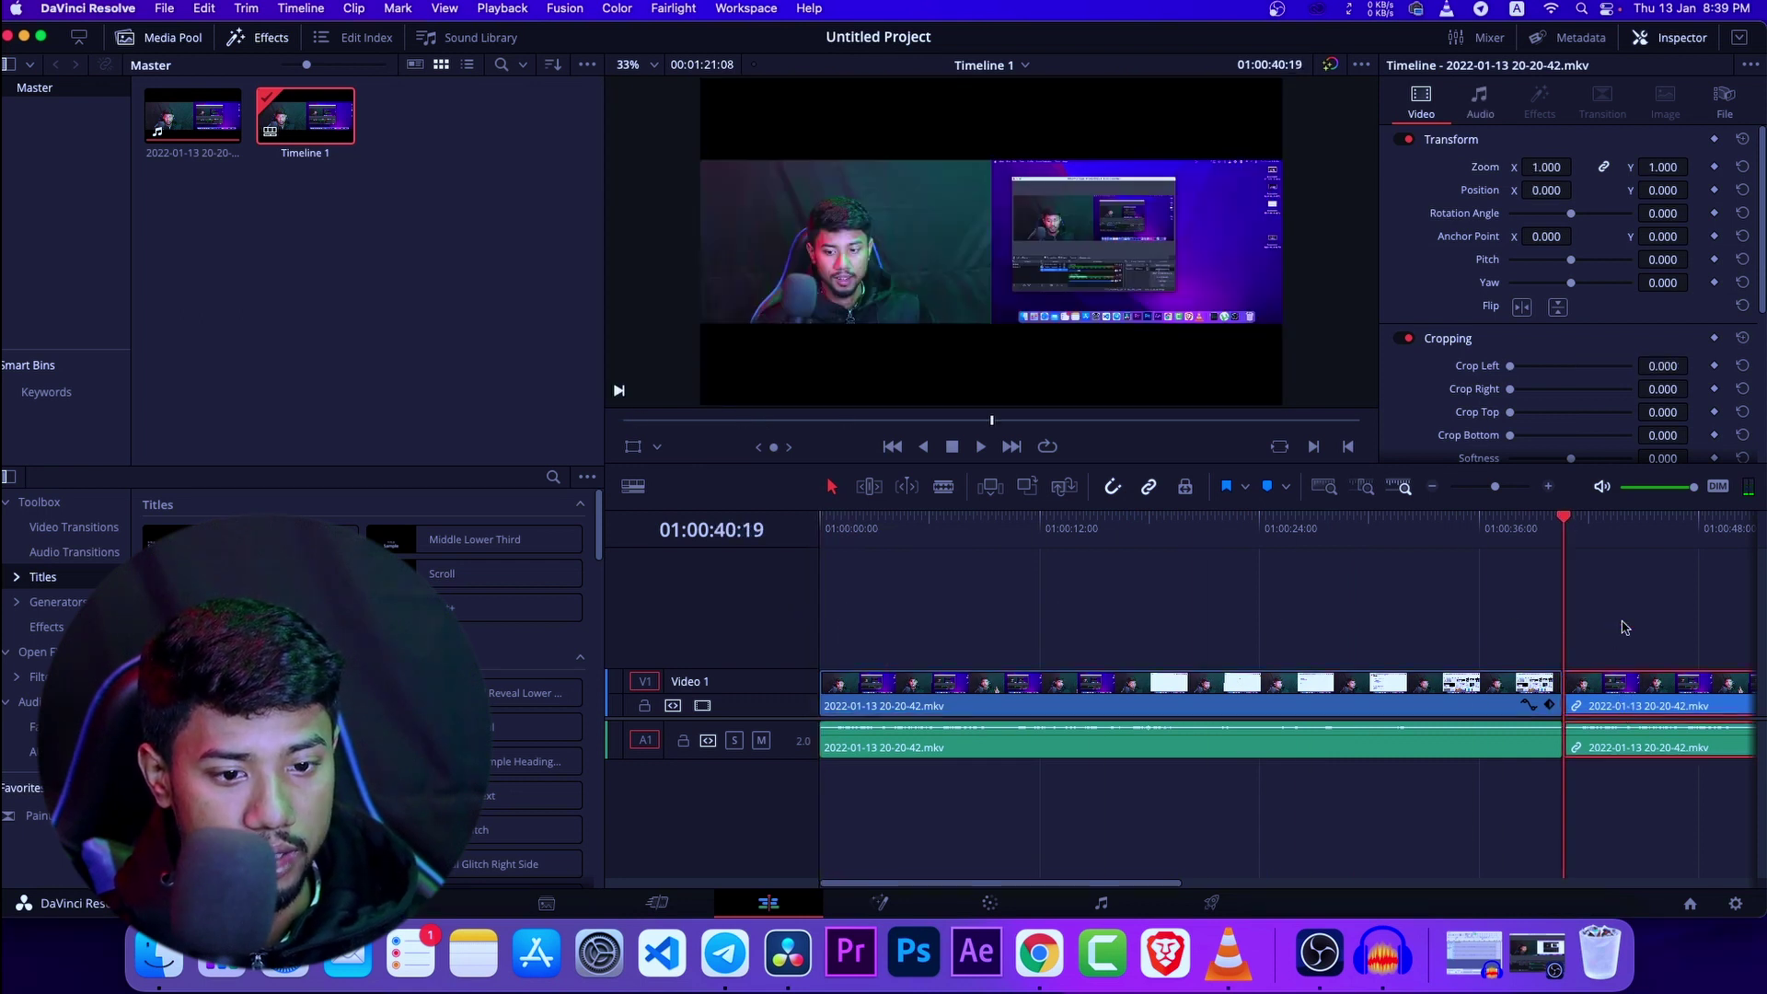
right_click(1648, 704)
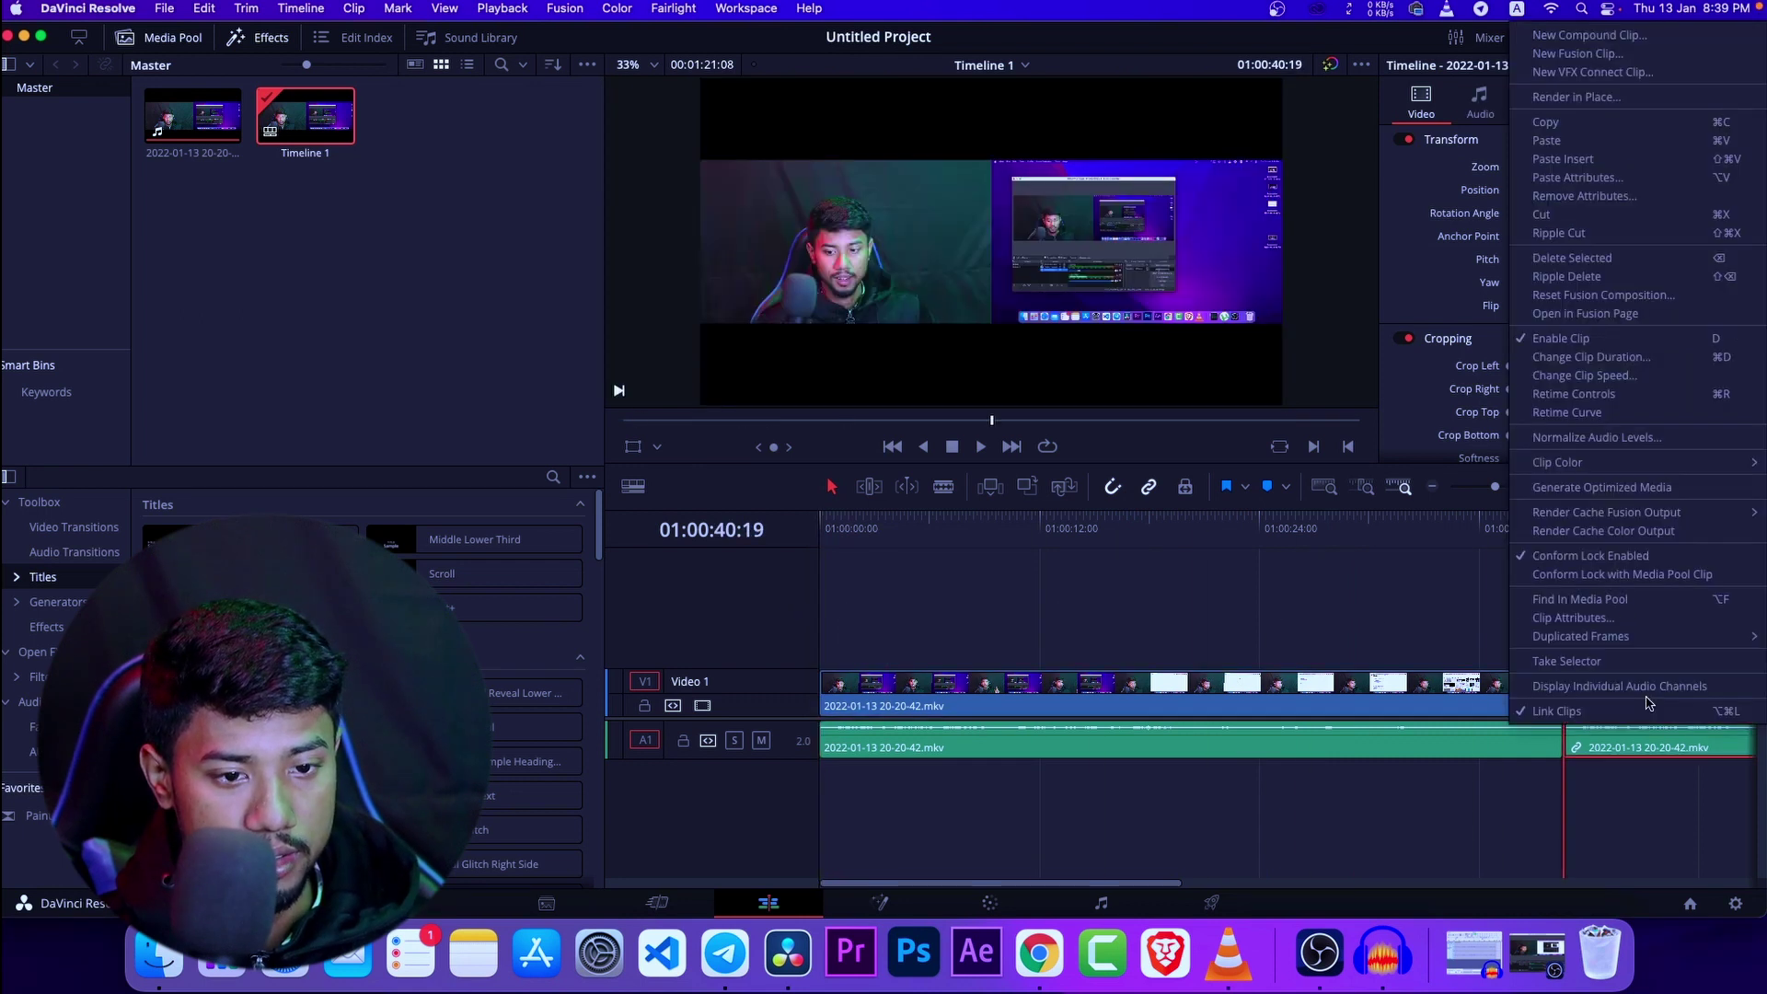
click(1574, 710)
click(1640, 748)
key(super+s)
key(Delete)
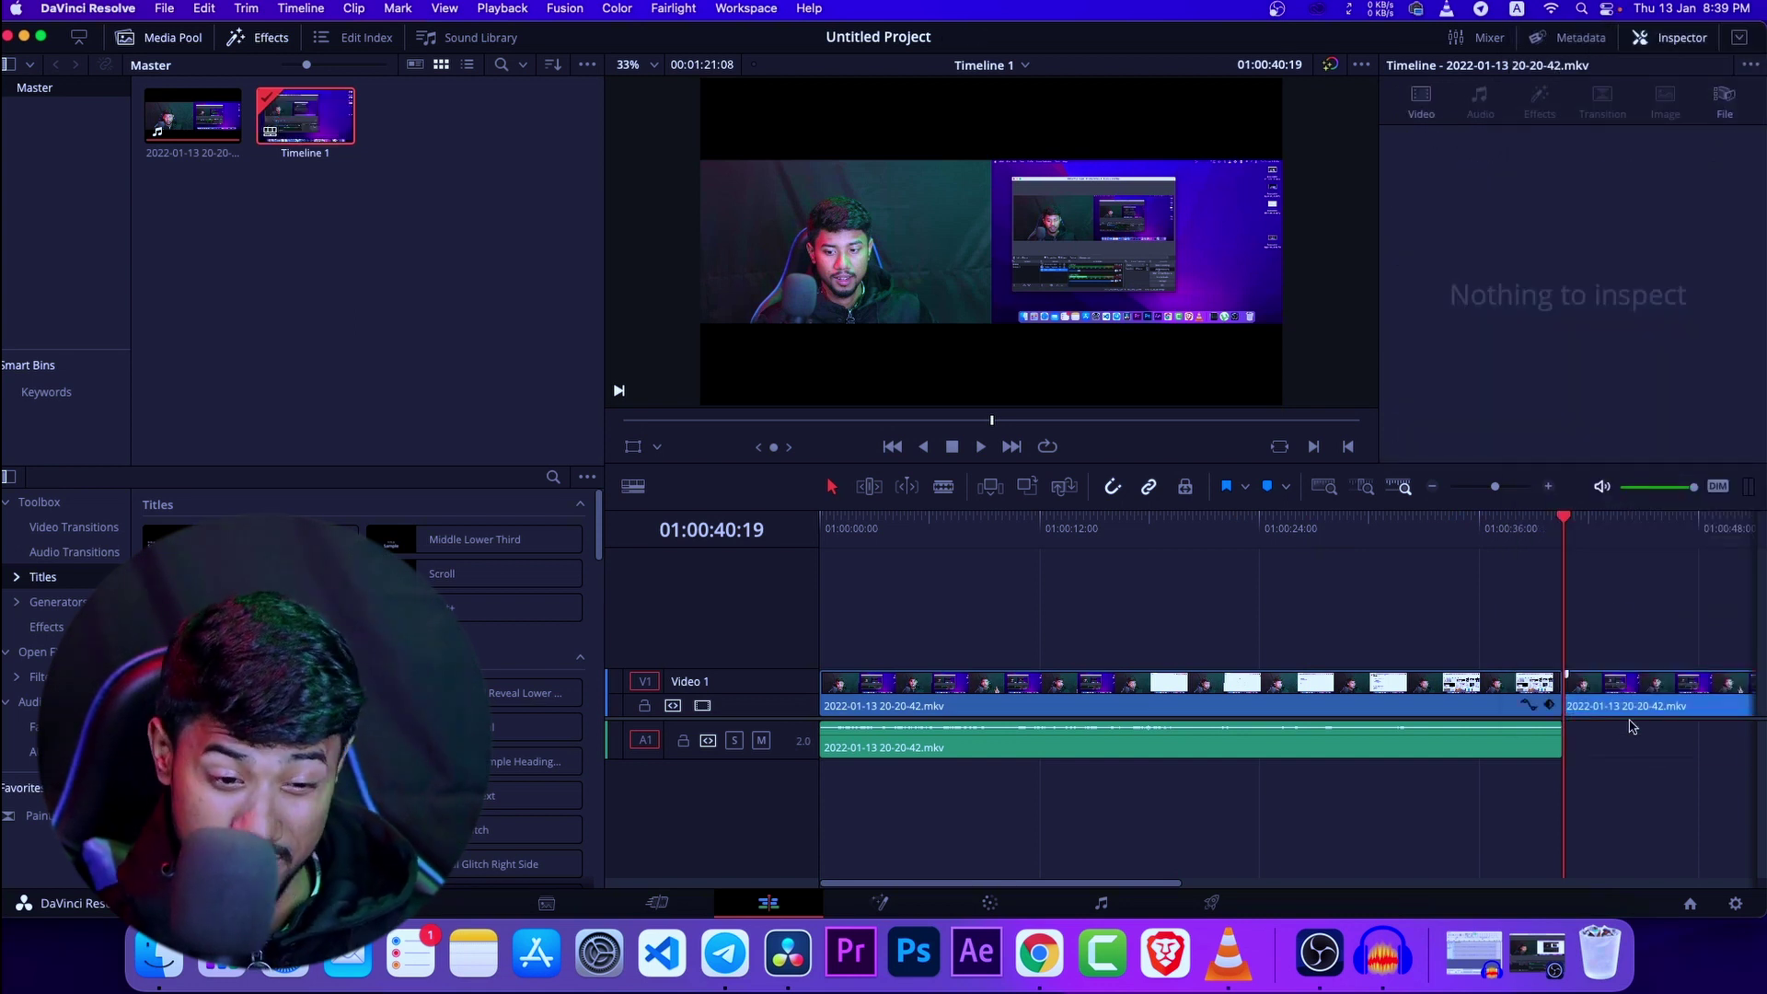
Move the duplicate video to Video 2 directly above the original, aligned with the timeline start, and scrub through the overlap
click(1629, 679)
drag(1629, 675, 870, 626)
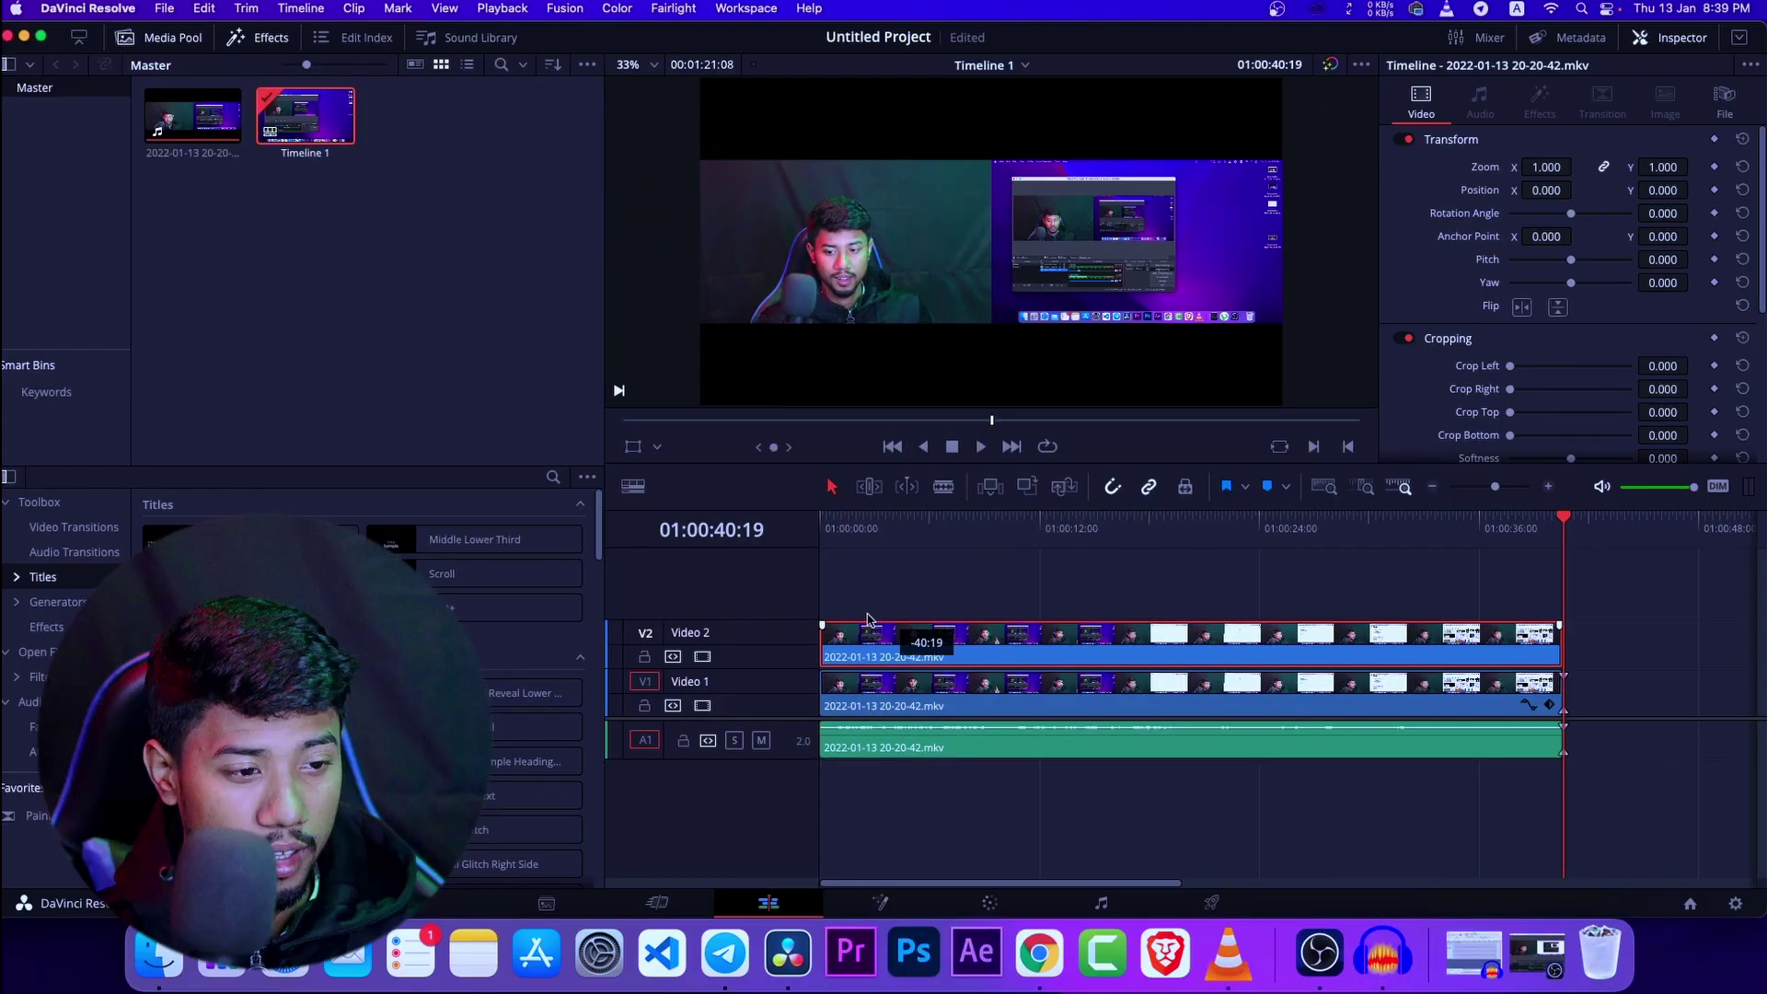
drag(1567, 526, 846, 527)
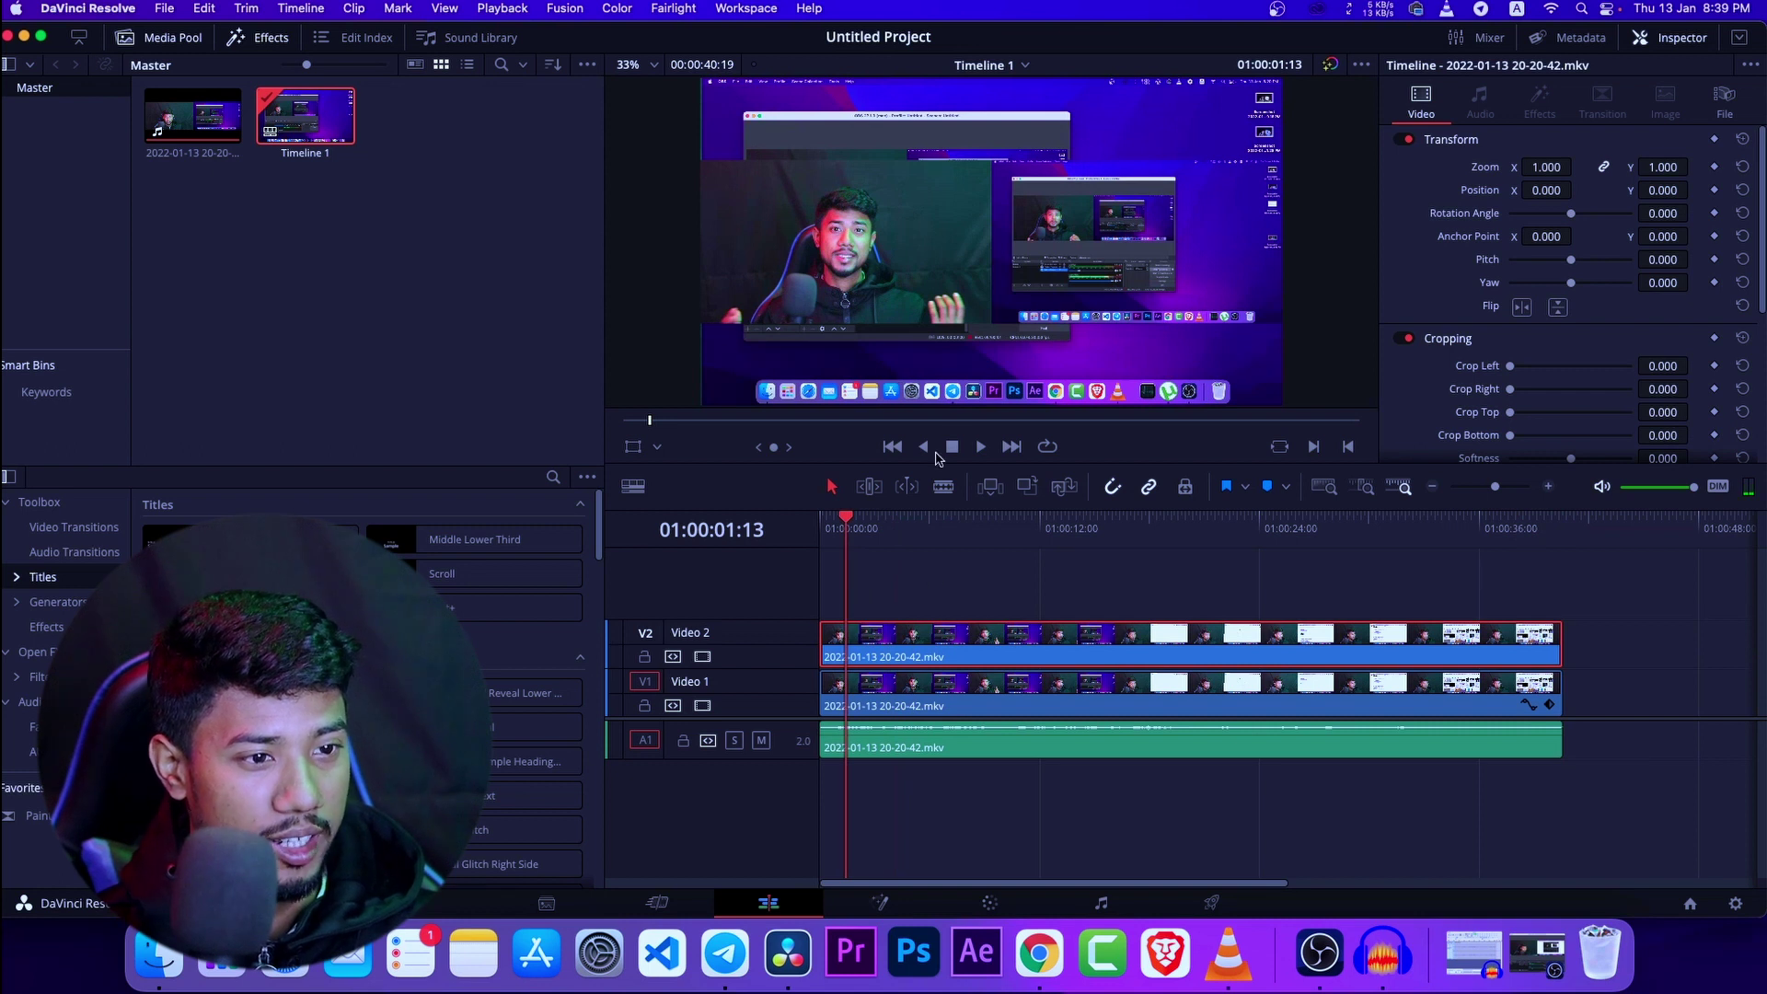
drag(852, 520, 1136, 521)
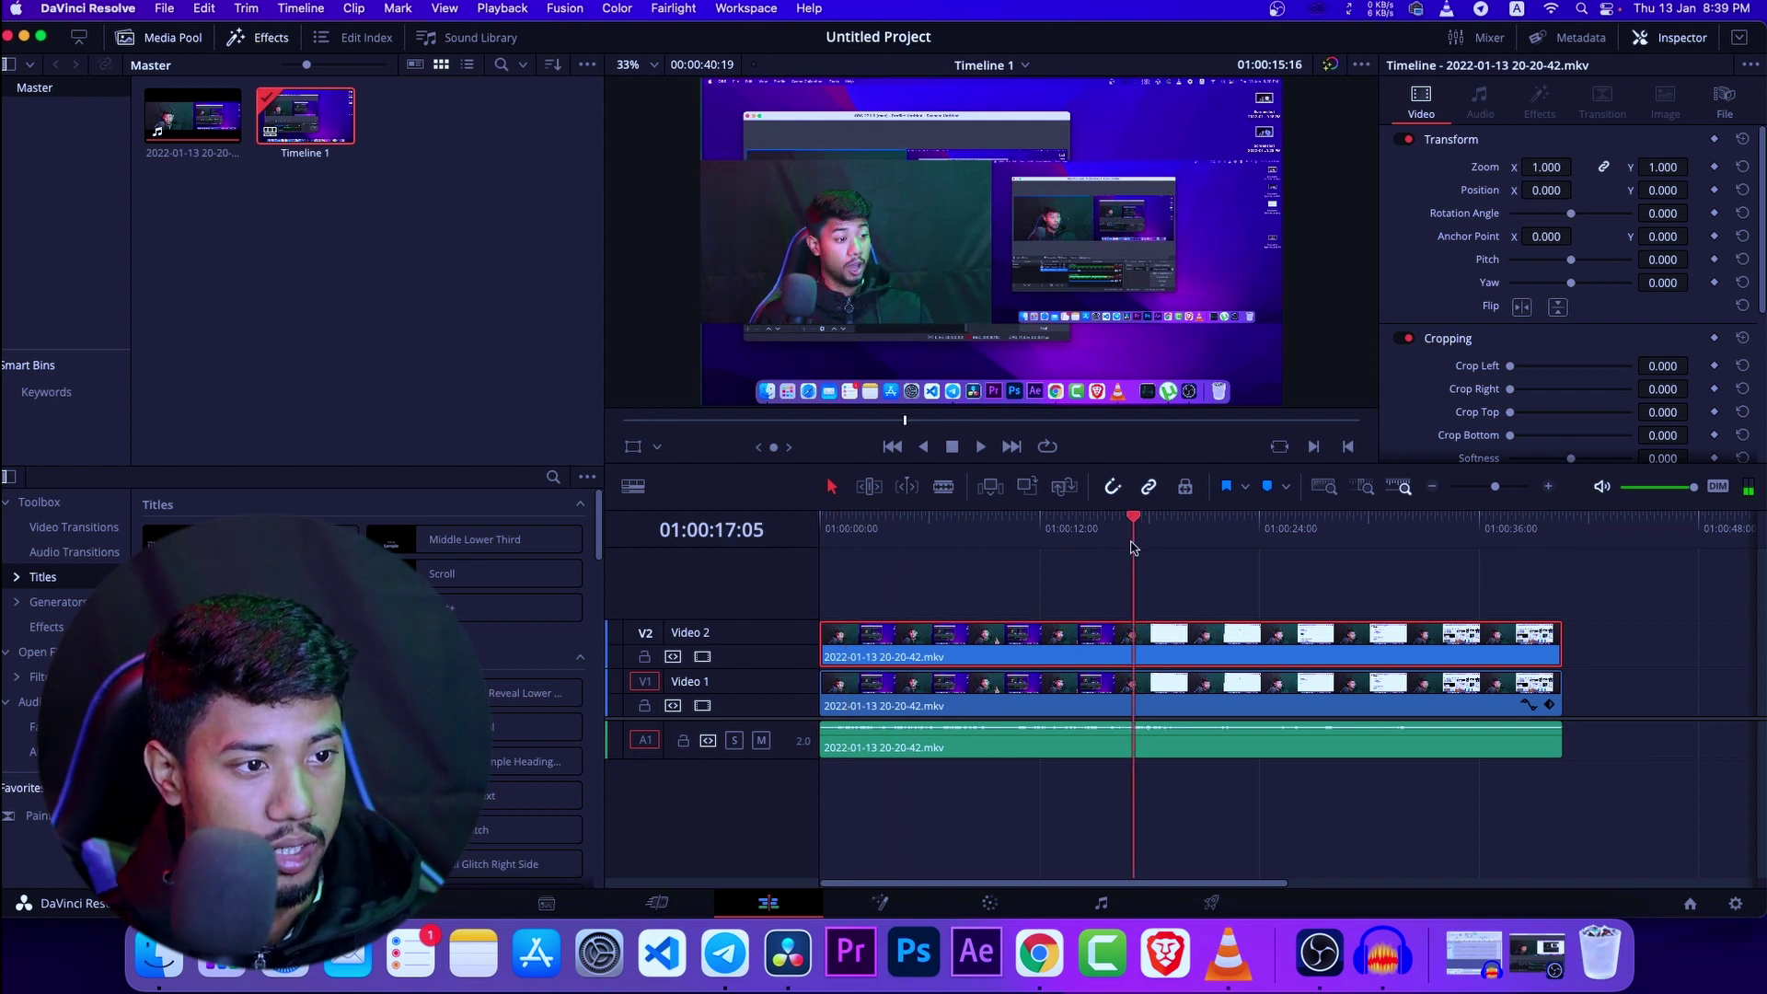
At the timeline start, crop the Video 2 clip's right side by about 967.3 and set its zoom to 2.000
key(Home)
drag(1511, 396, 1573, 400)
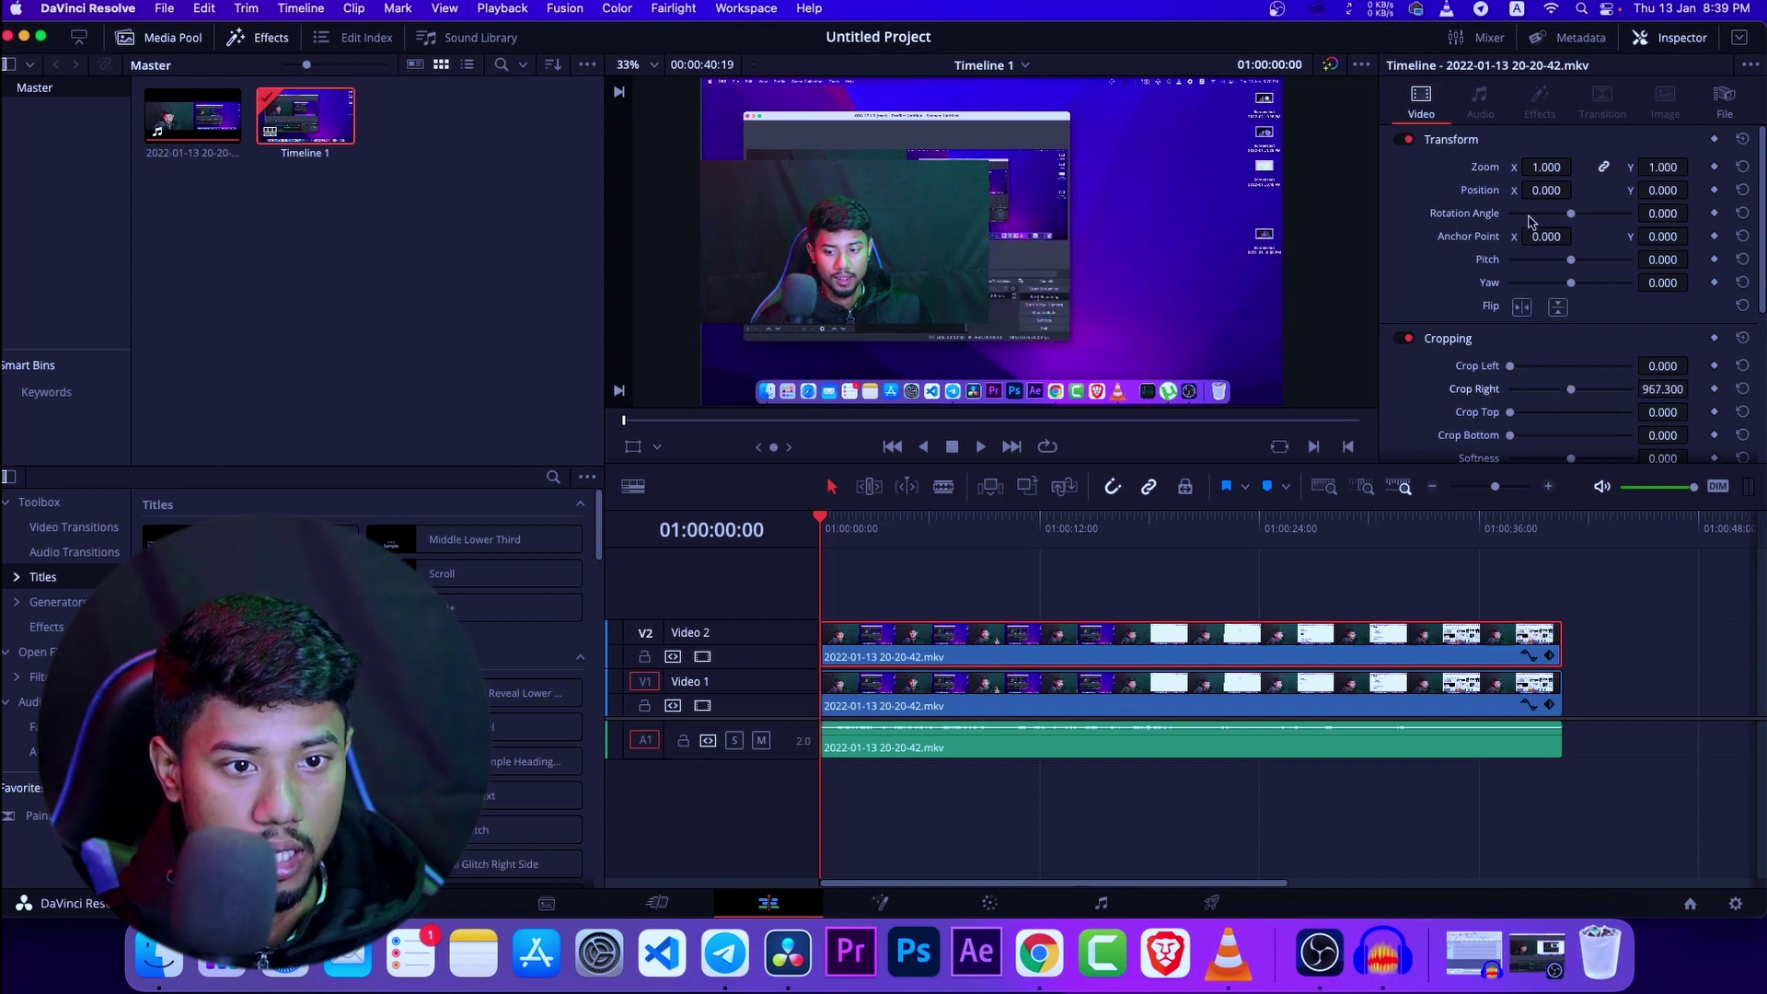
click(1549, 166)
double_click(1548, 167)
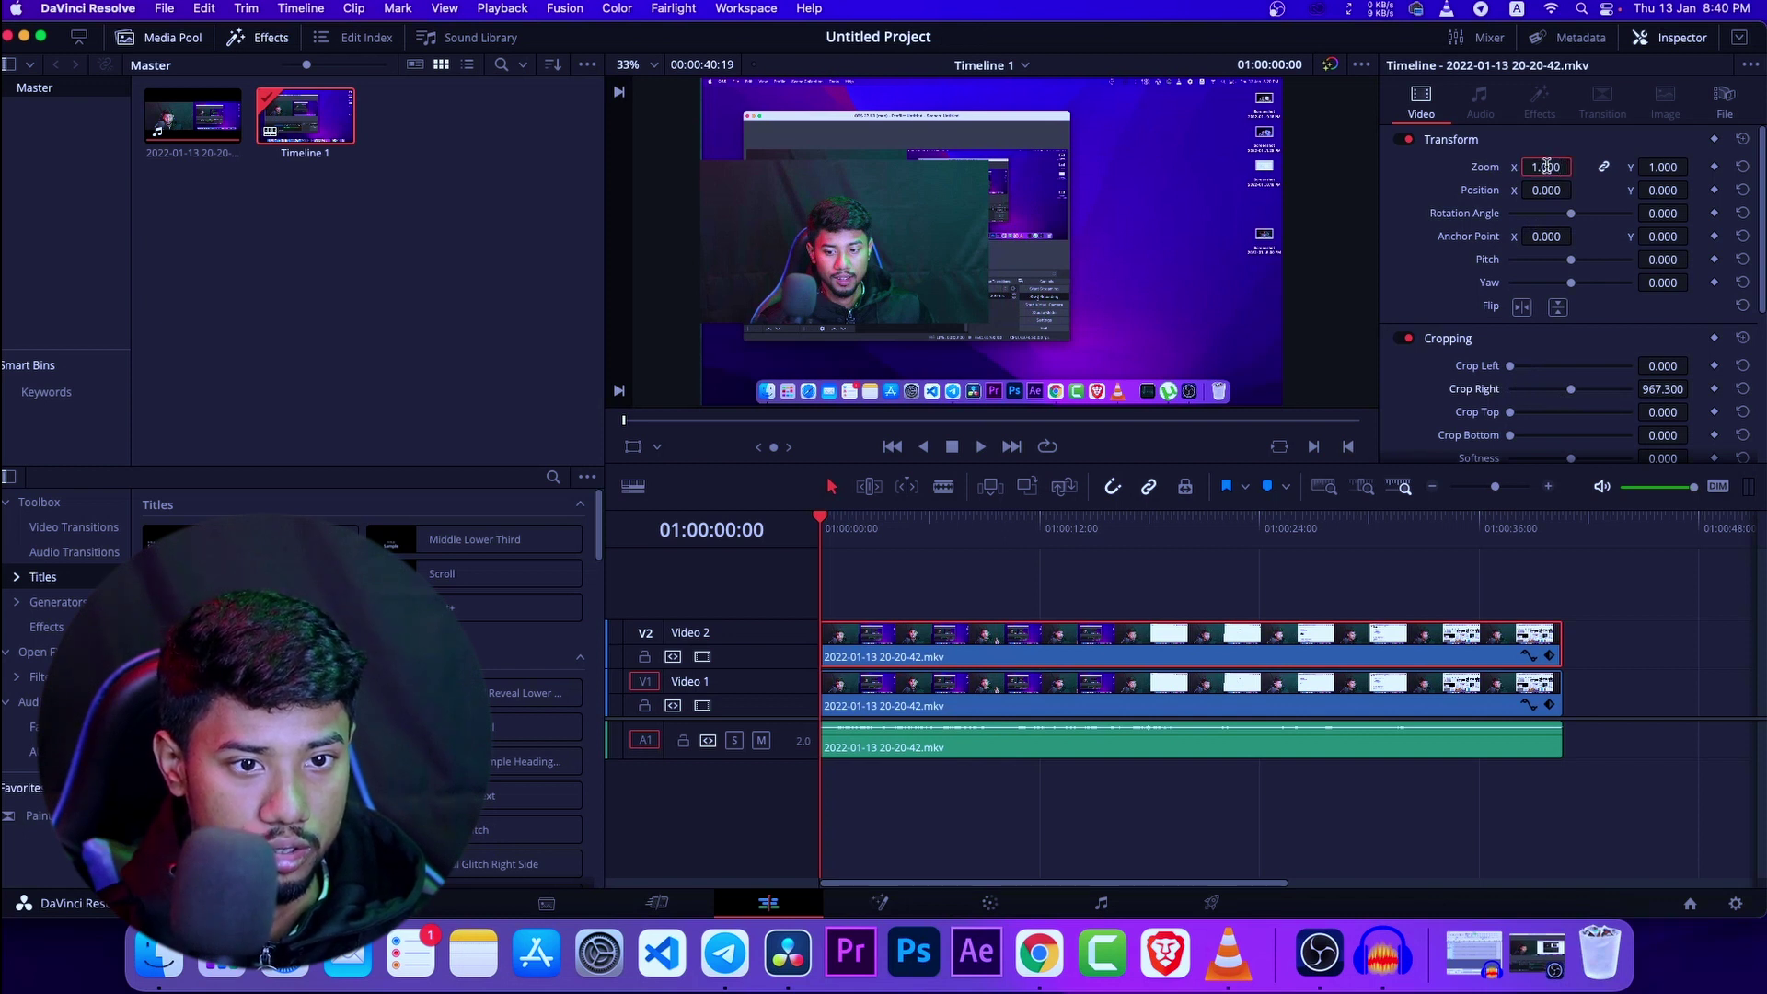
triple_click(1563, 167)
text(2)
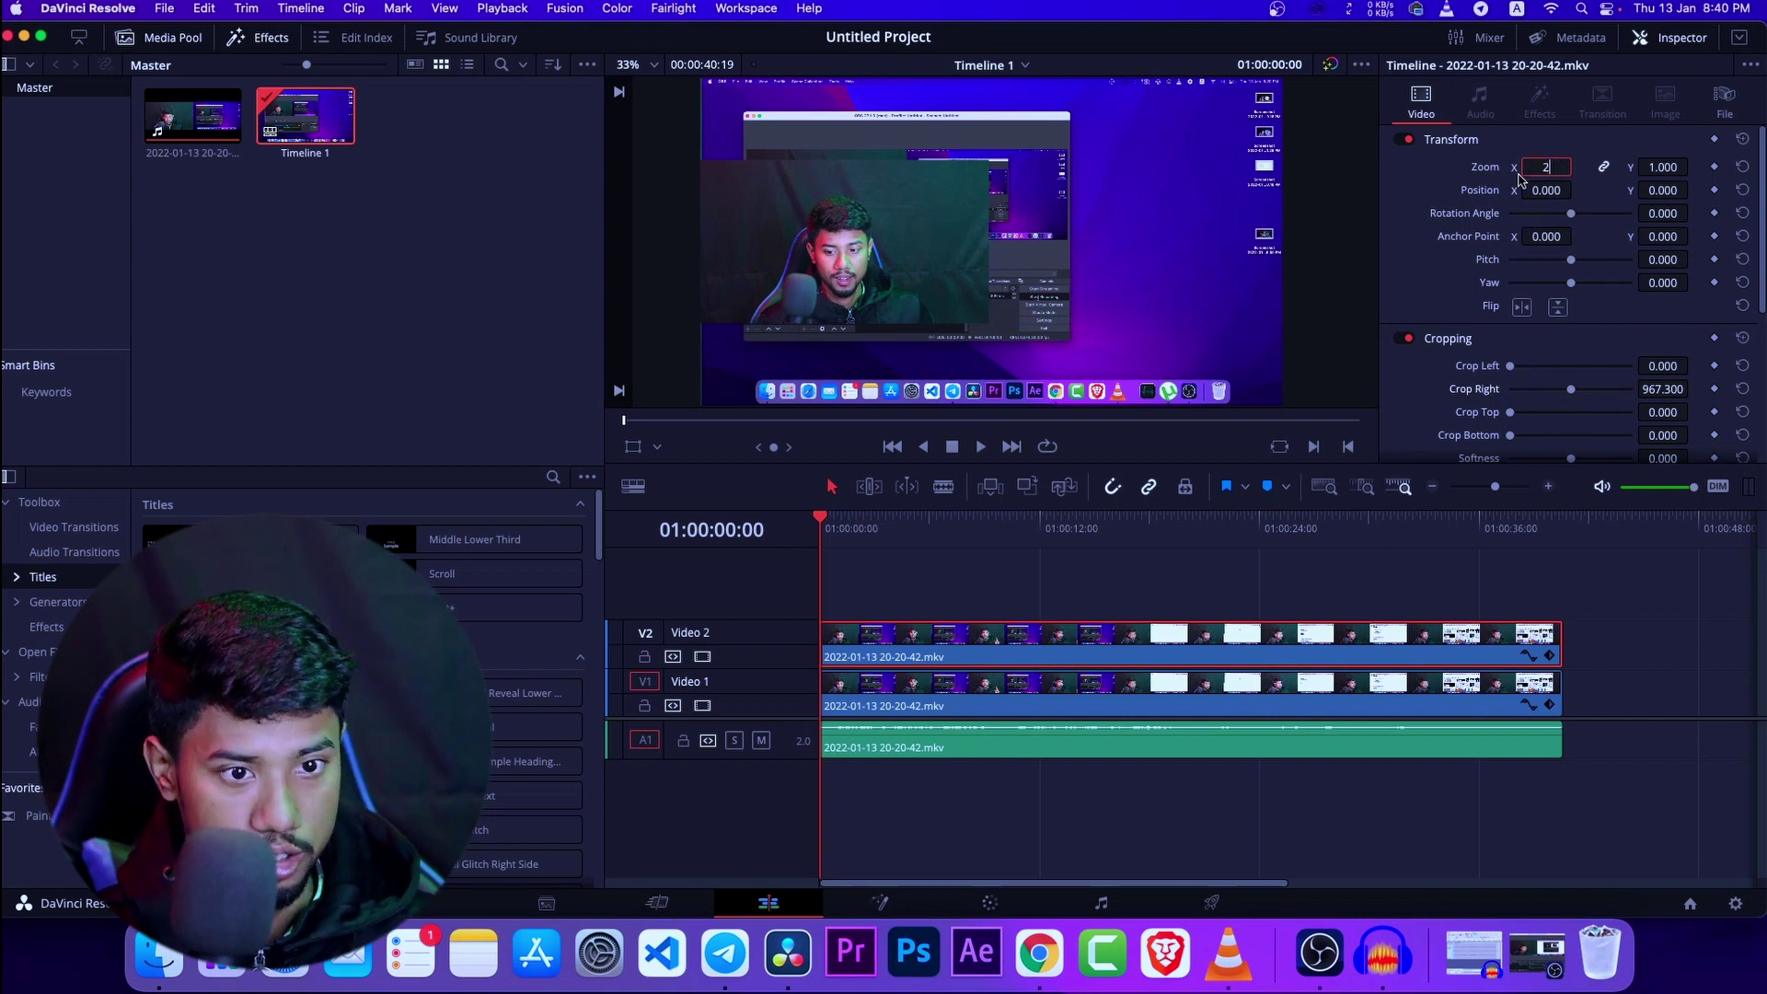
click(1558, 138)
click(1560, 140)
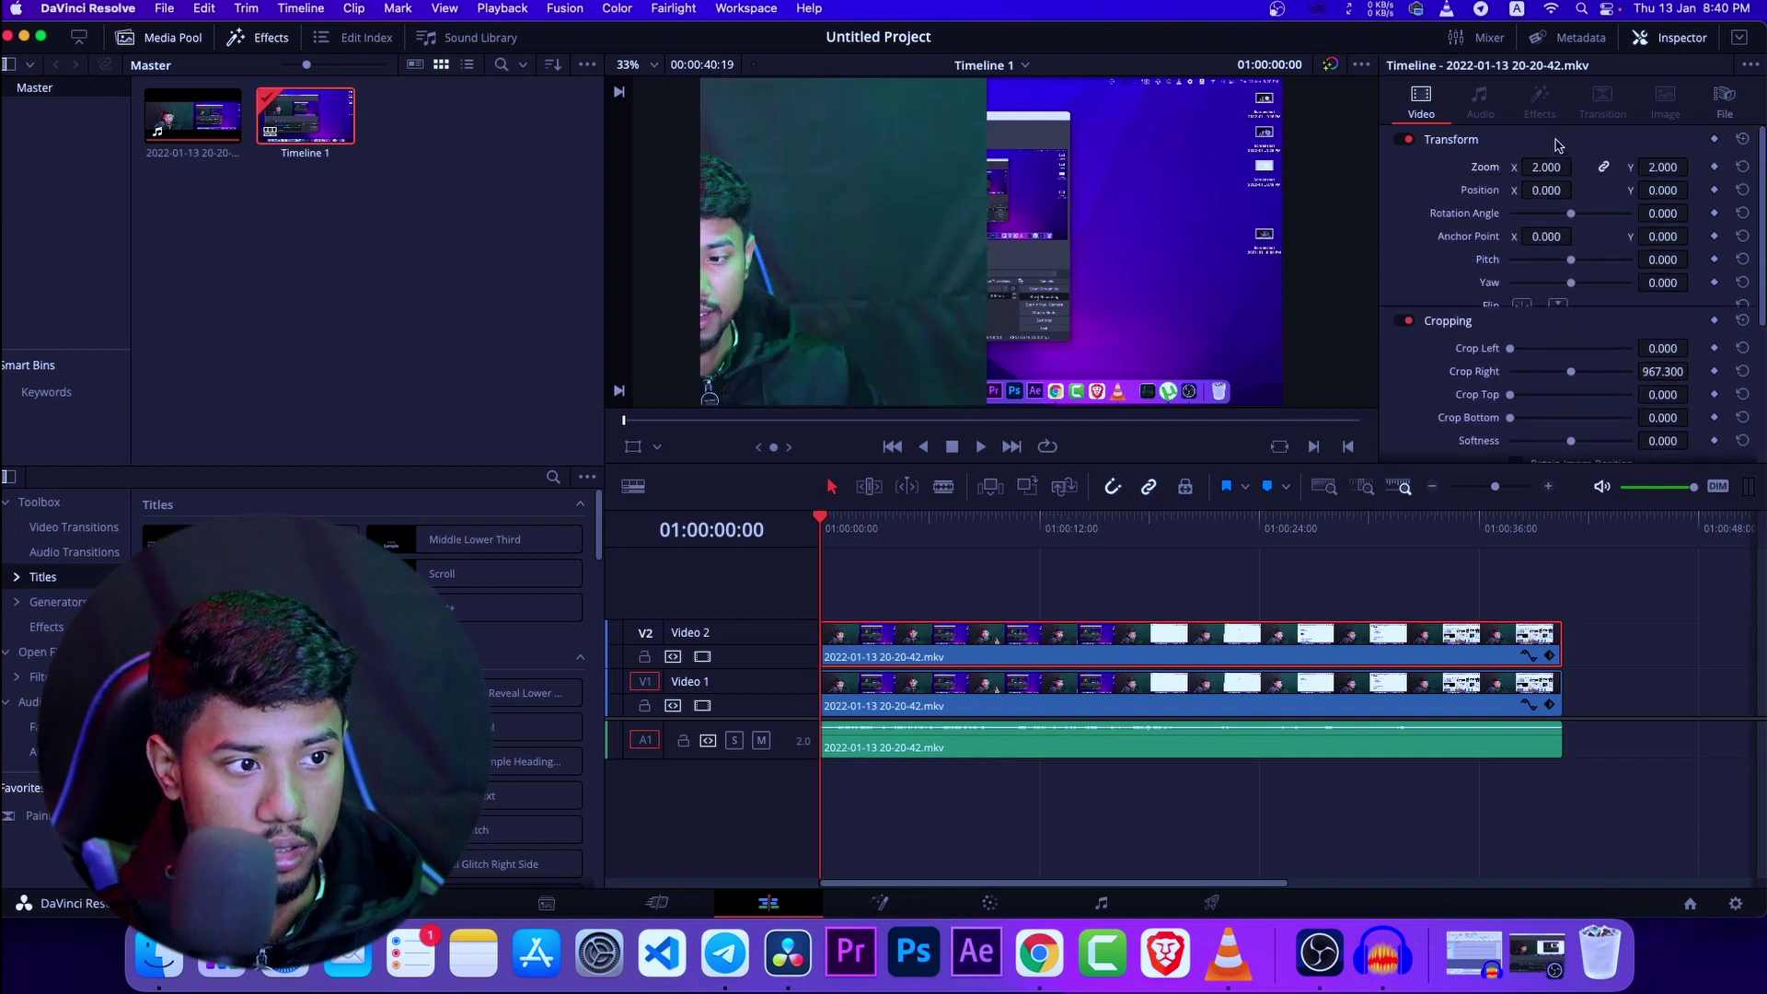
Shift the Video 2 clip to an X position of about 981 so the webcam view fills the frame, checking it at 01:00:01:04
drag(1544, 190, 1577, 190)
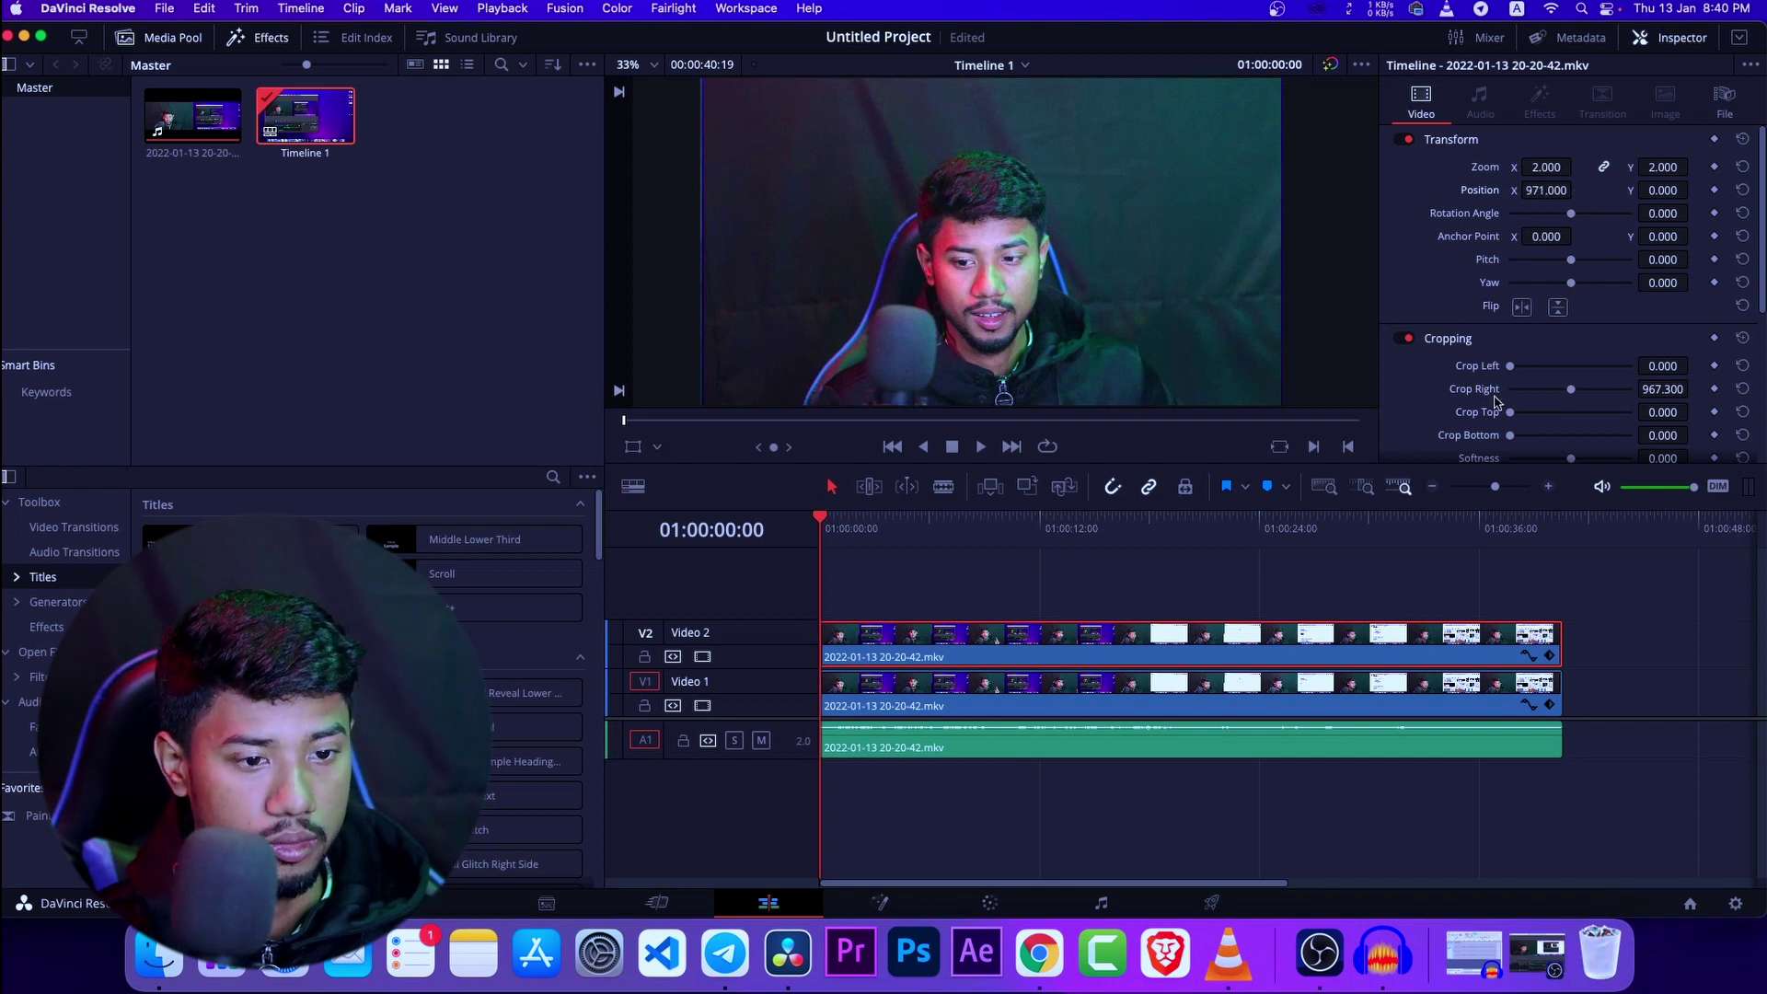
click(1572, 605)
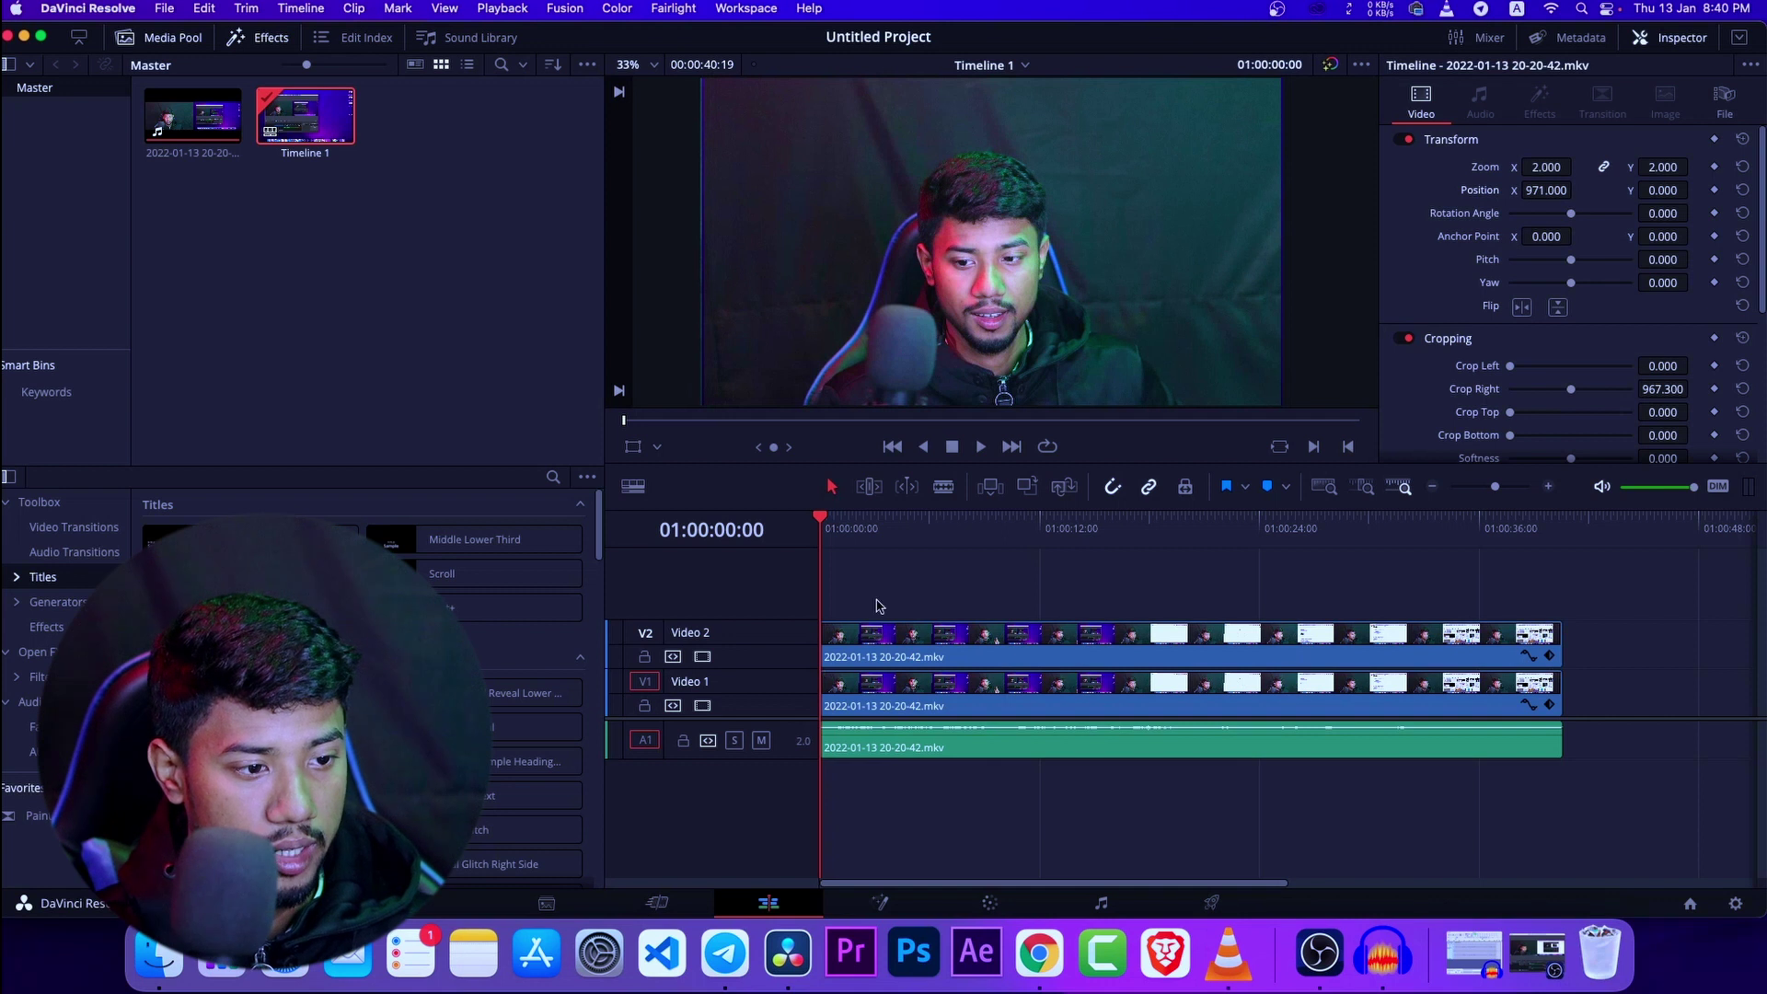
mouse_move(831, 528)
mouse_down()
mouse_move(892, 552)
mouse_move(840, 562)
mouse_up()
click(886, 642)
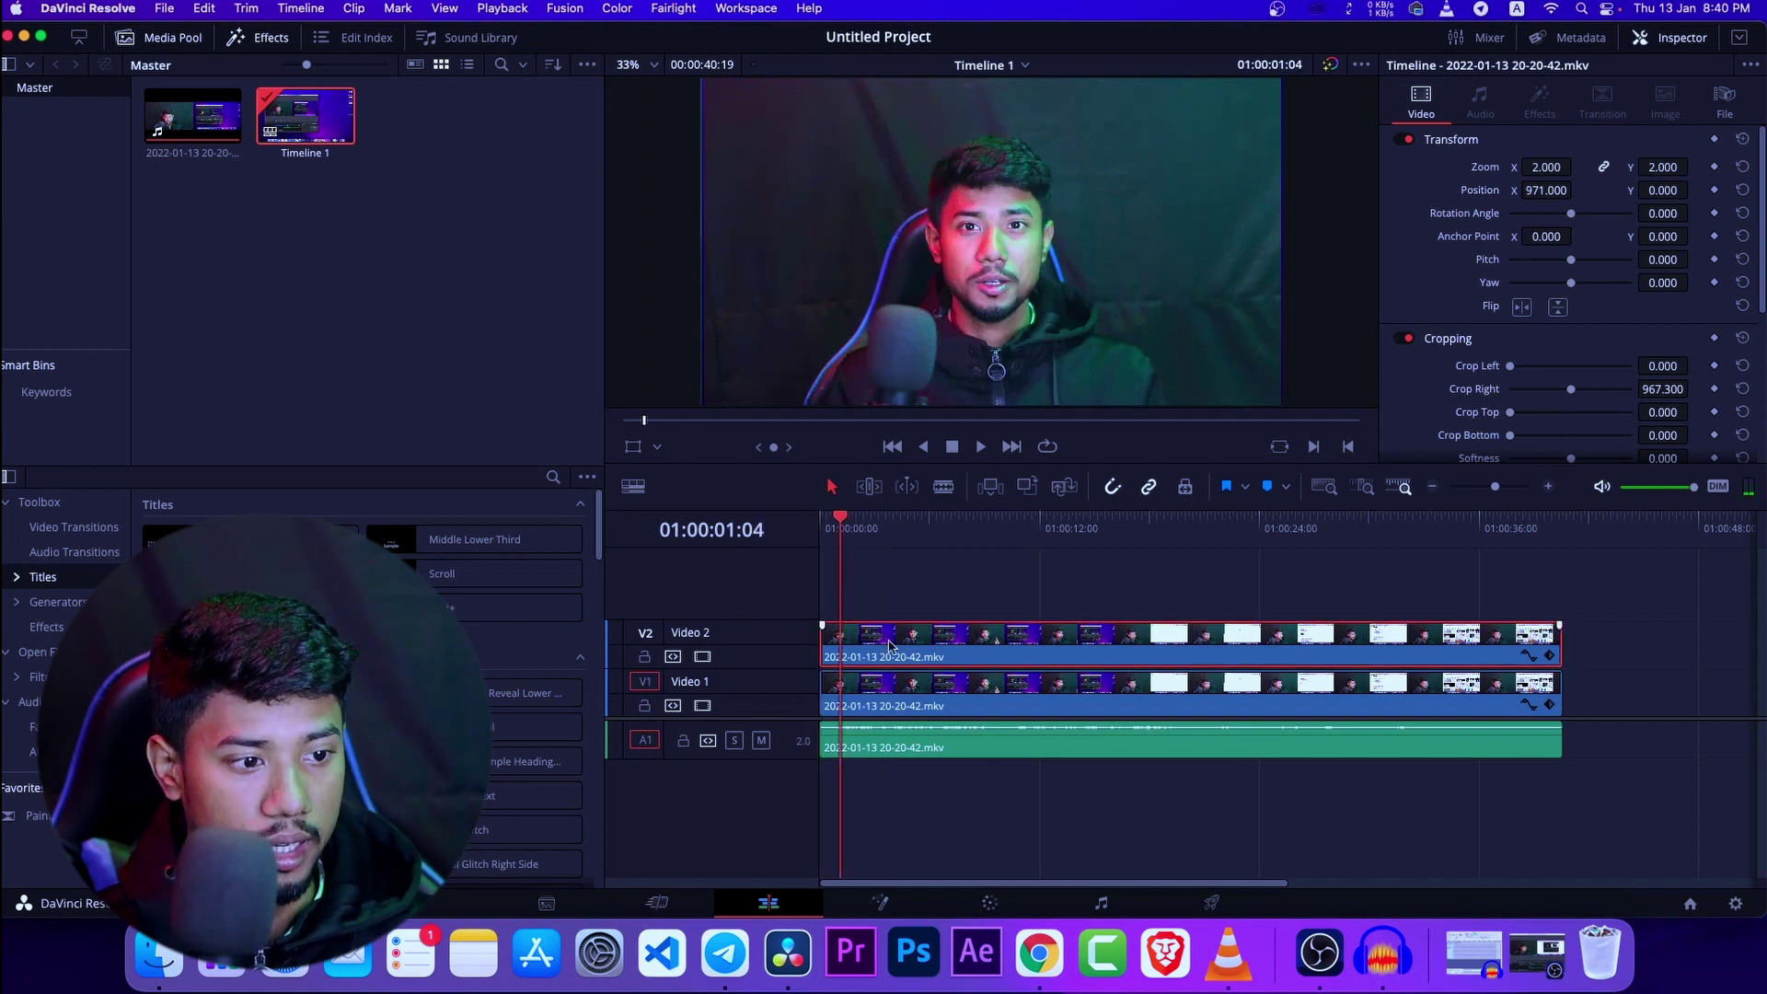
drag(1546, 168, 1577, 166)
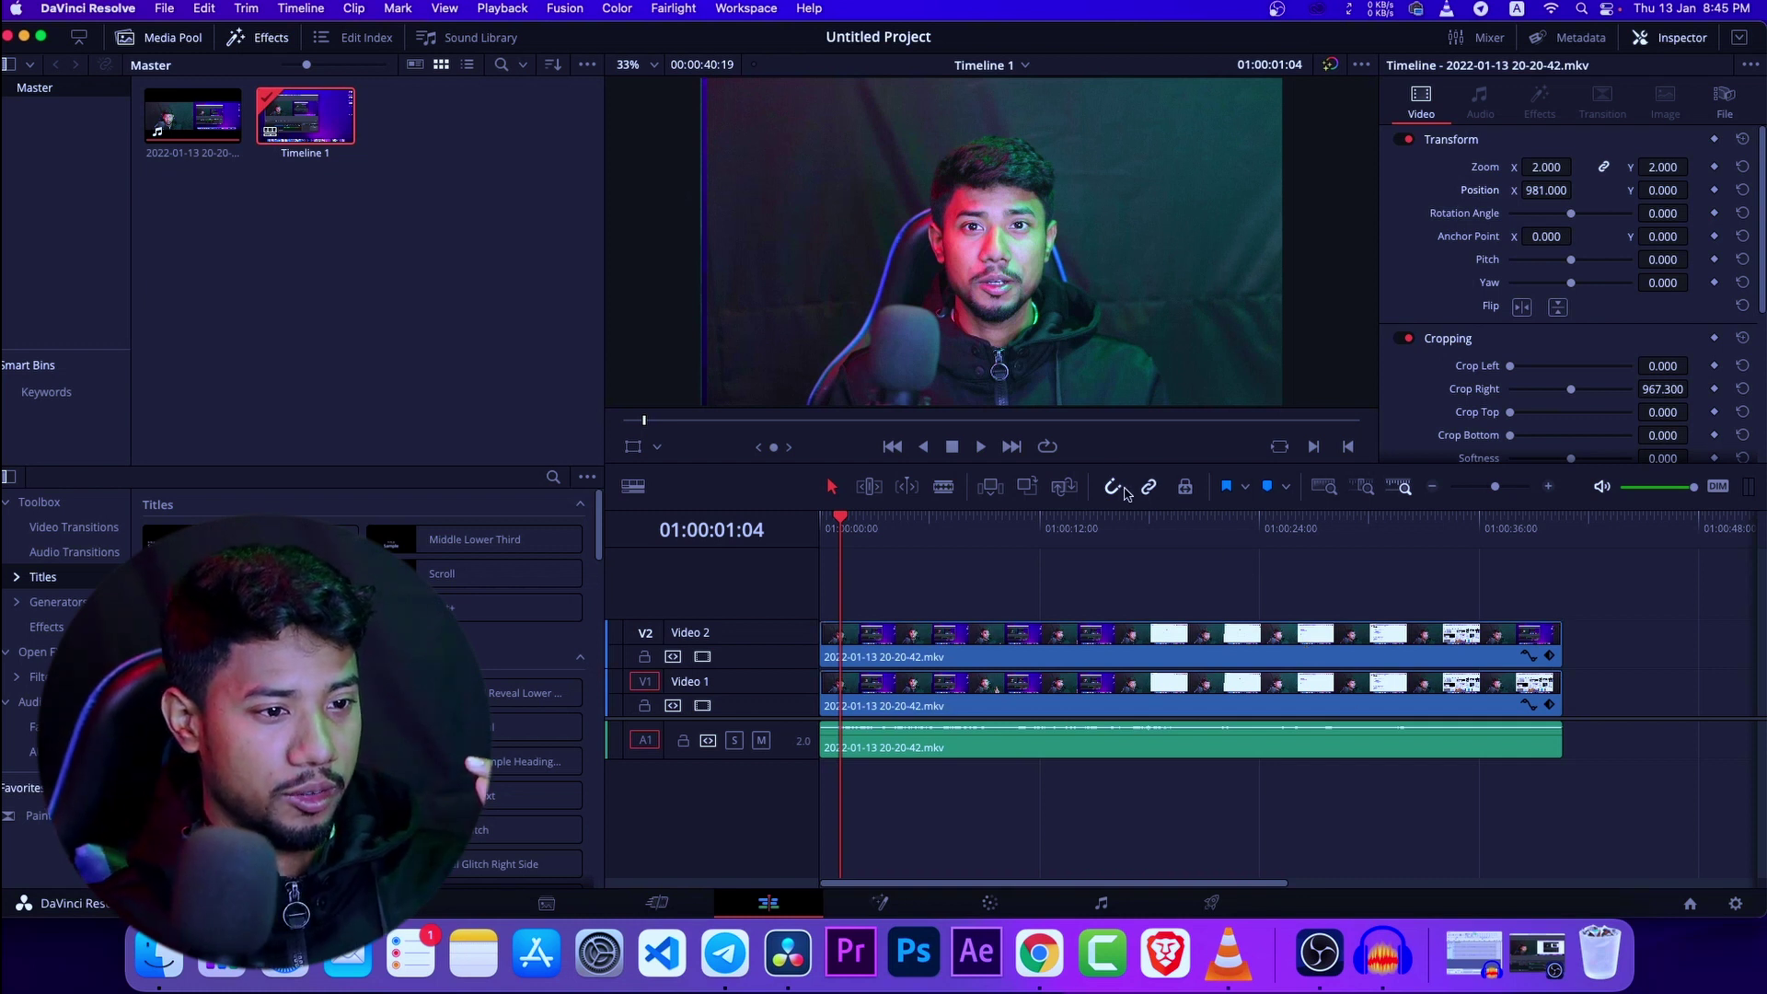
Open the Video 2 clip in the Color page, and remove and re-add the alpha output in its node graph
click(1186, 662)
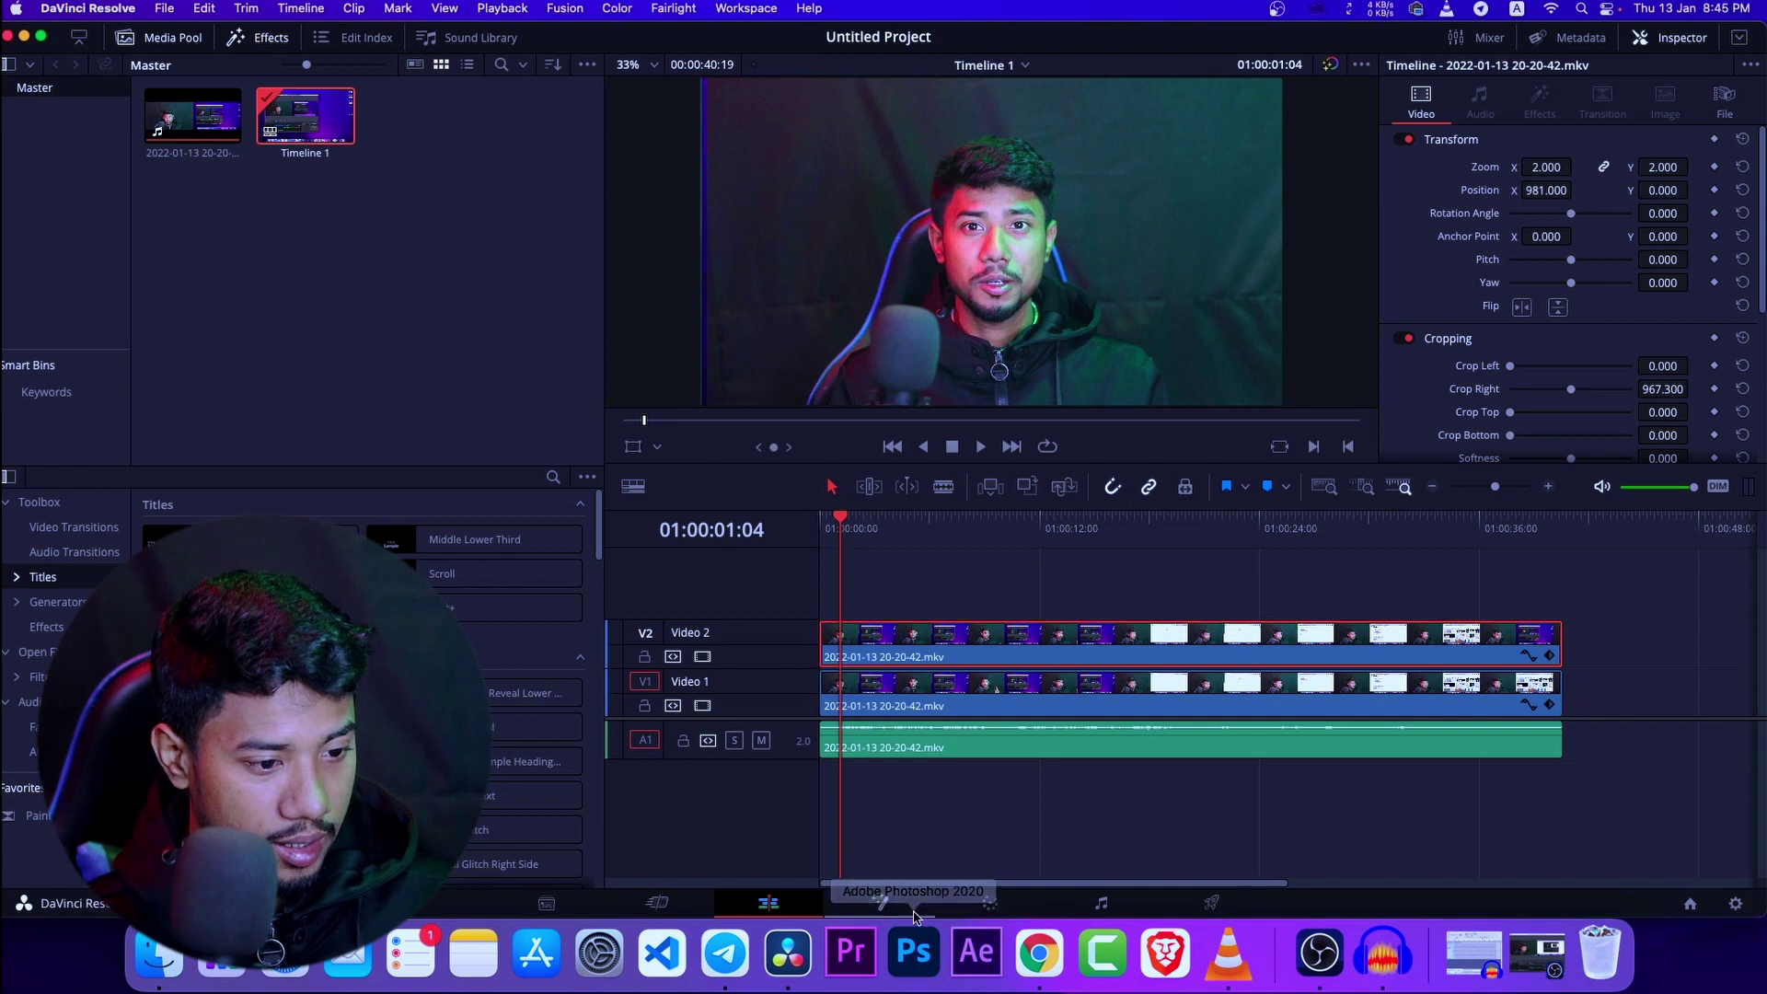
click(991, 905)
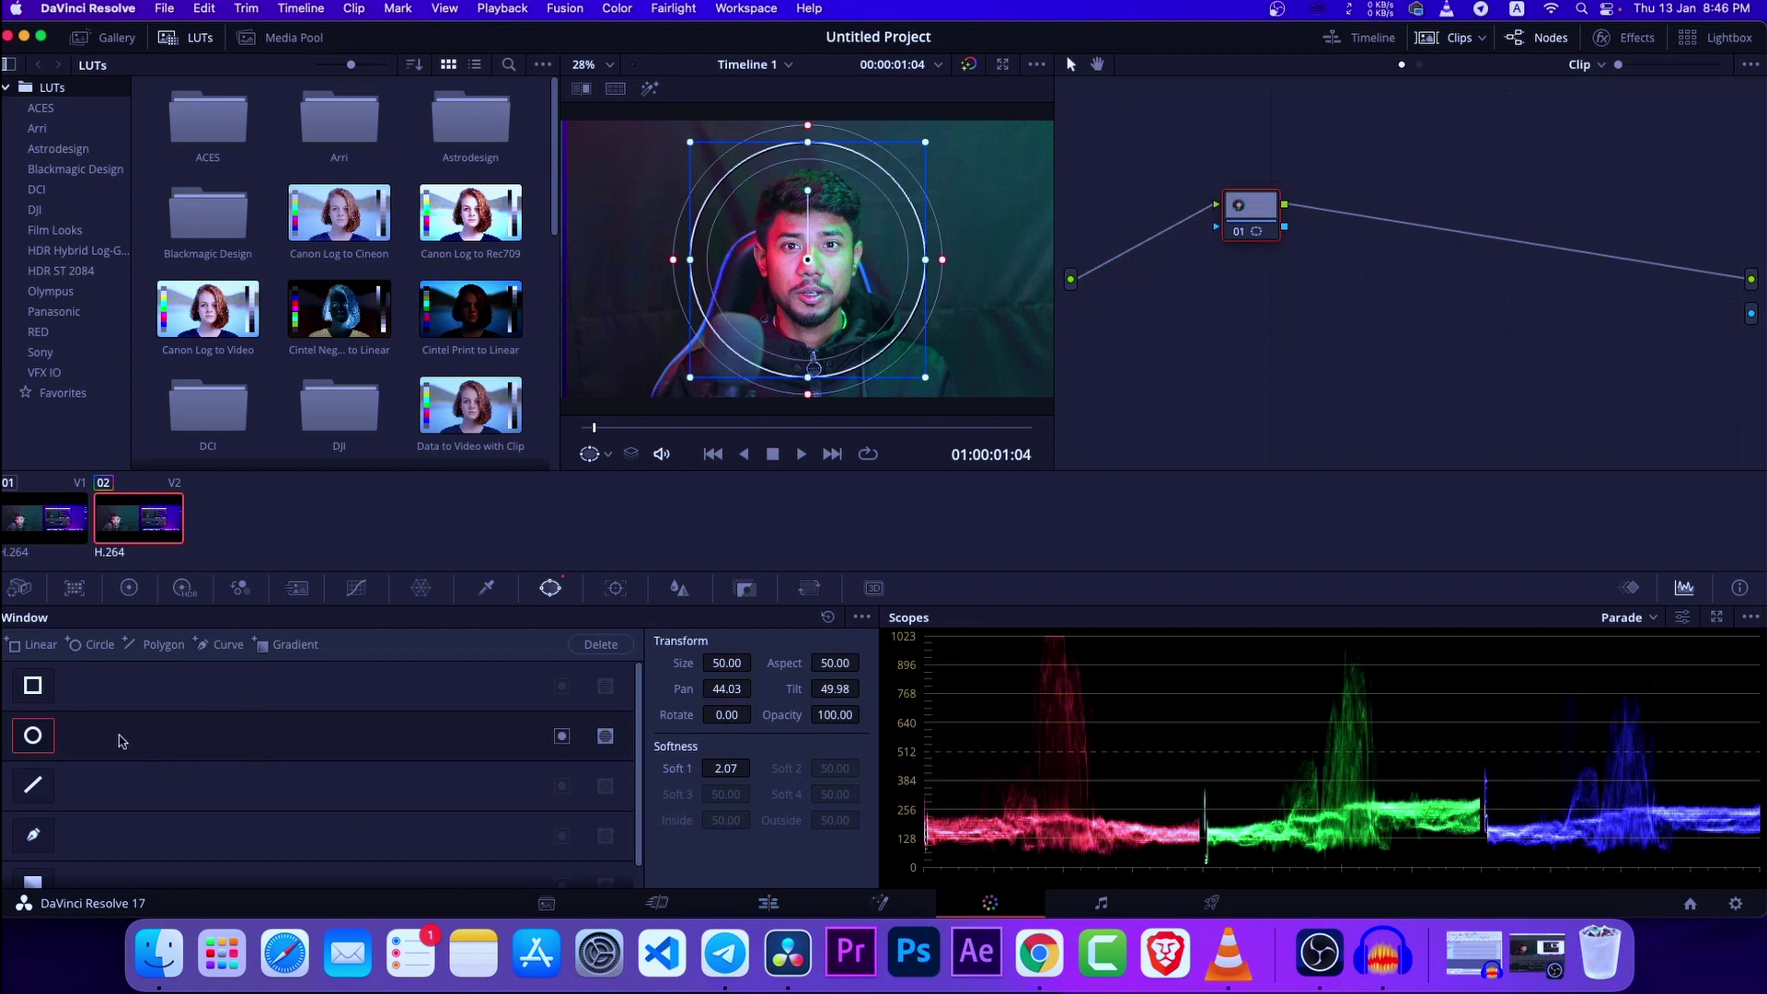
right_click(1318, 305)
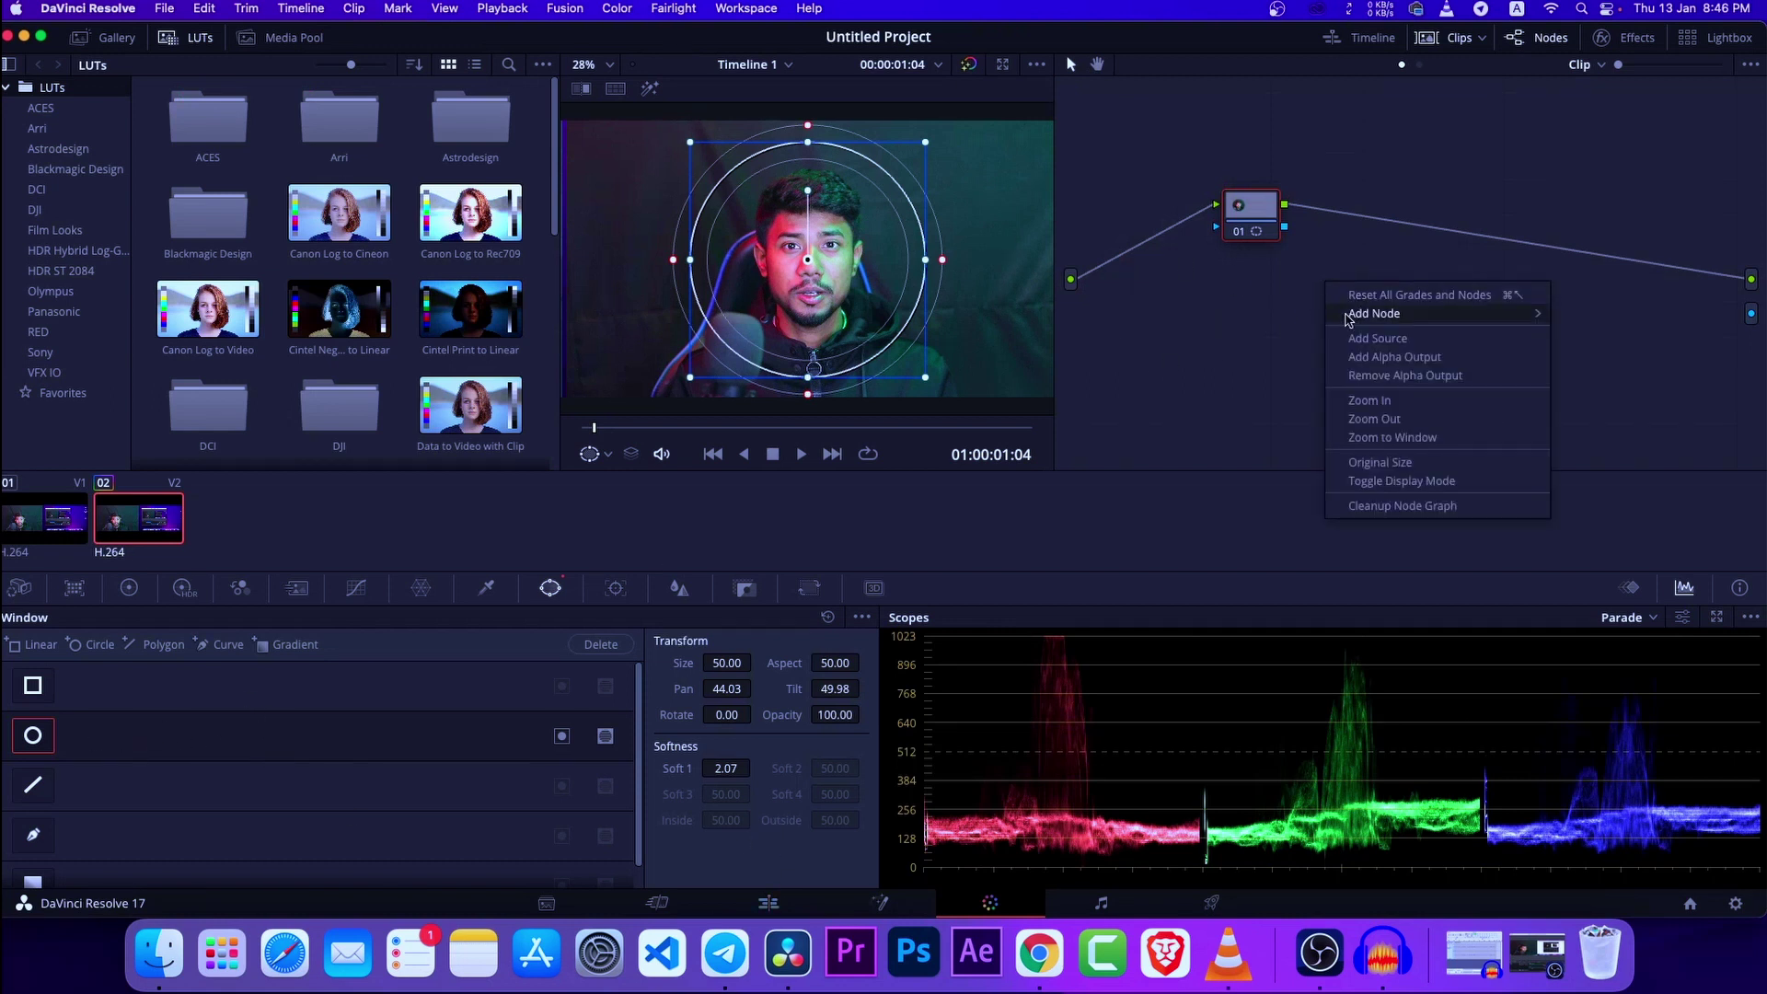
click(1442, 384)
right_click(1326, 286)
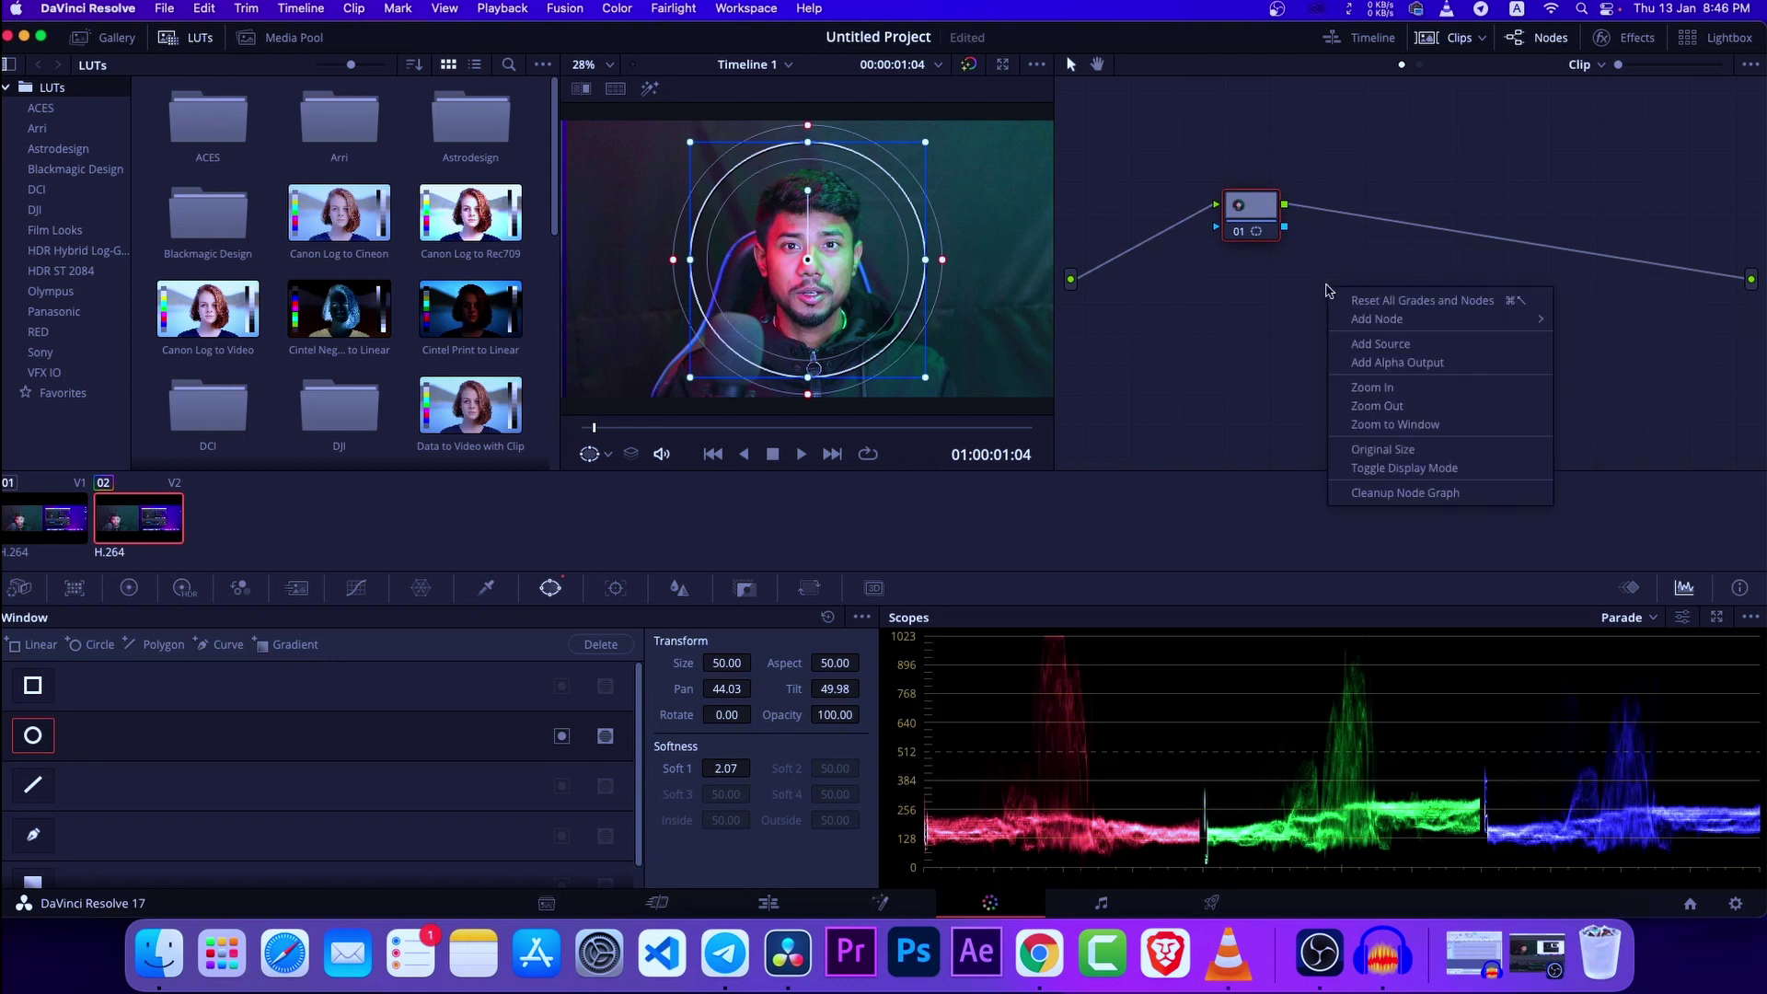
click(1381, 365)
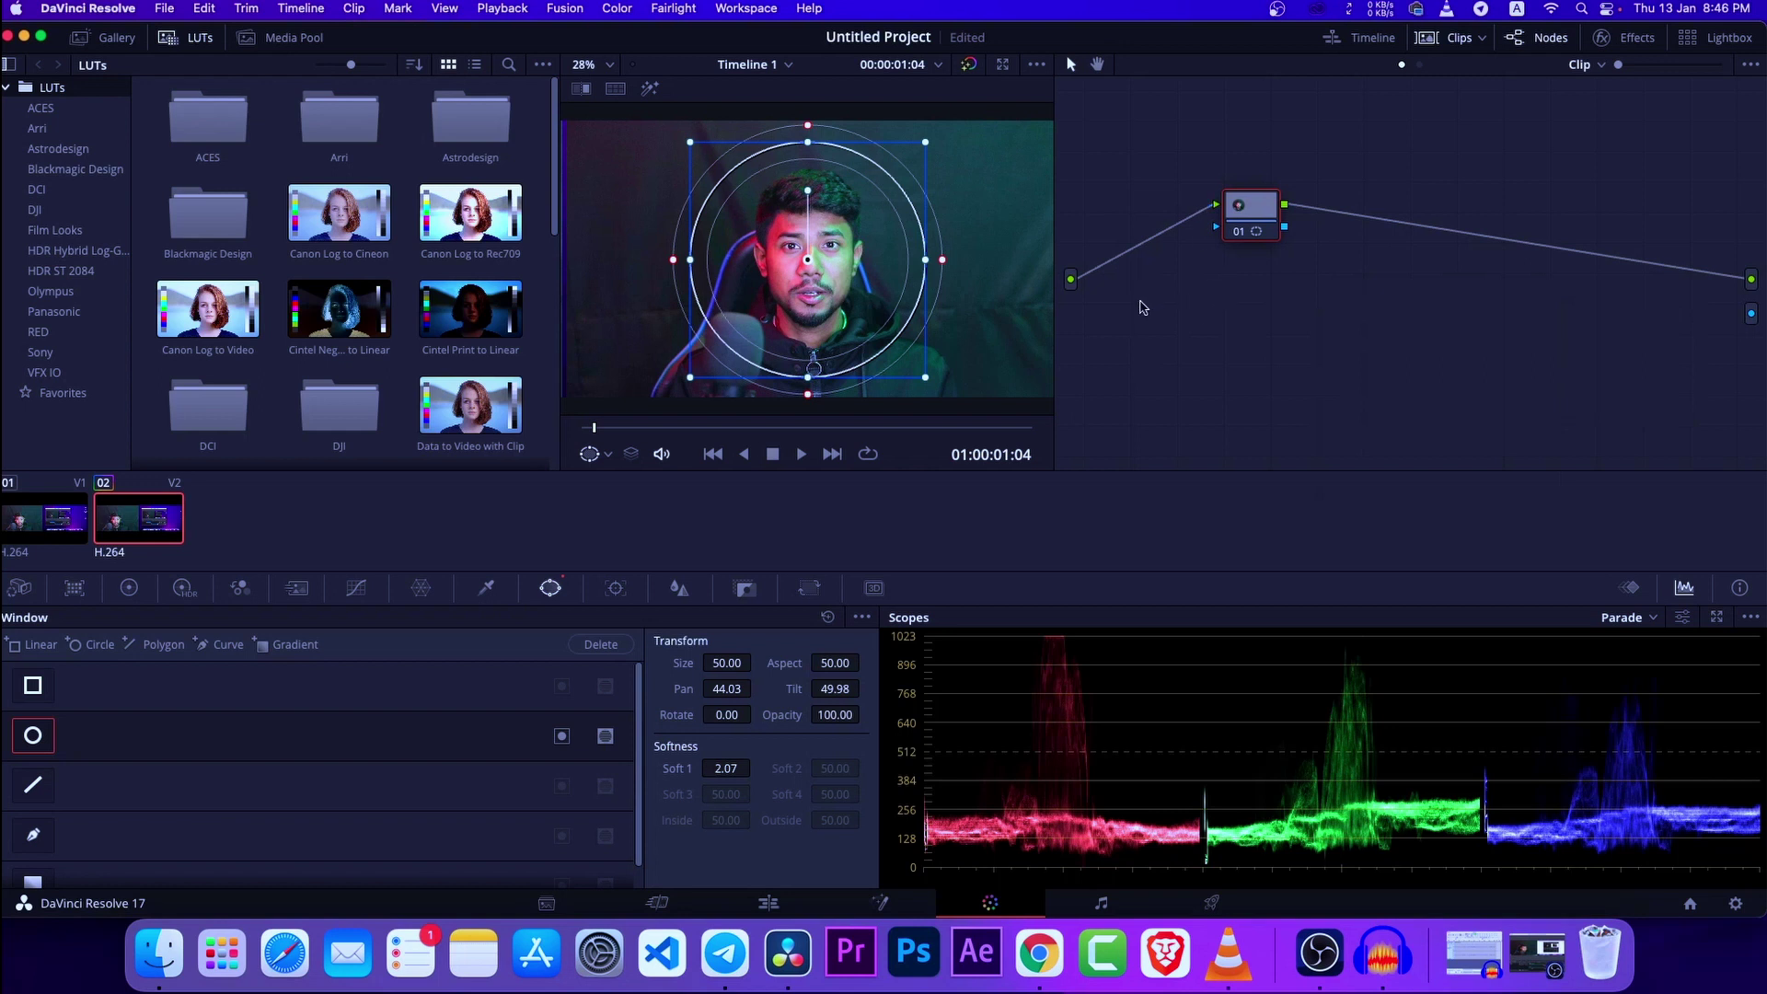
Connect the source and the node's key output to the alpha output, and reduce the circular mask's softness to 0.64
drag(1071, 279, 1446, 266)
drag(1722, 319, 1751, 315)
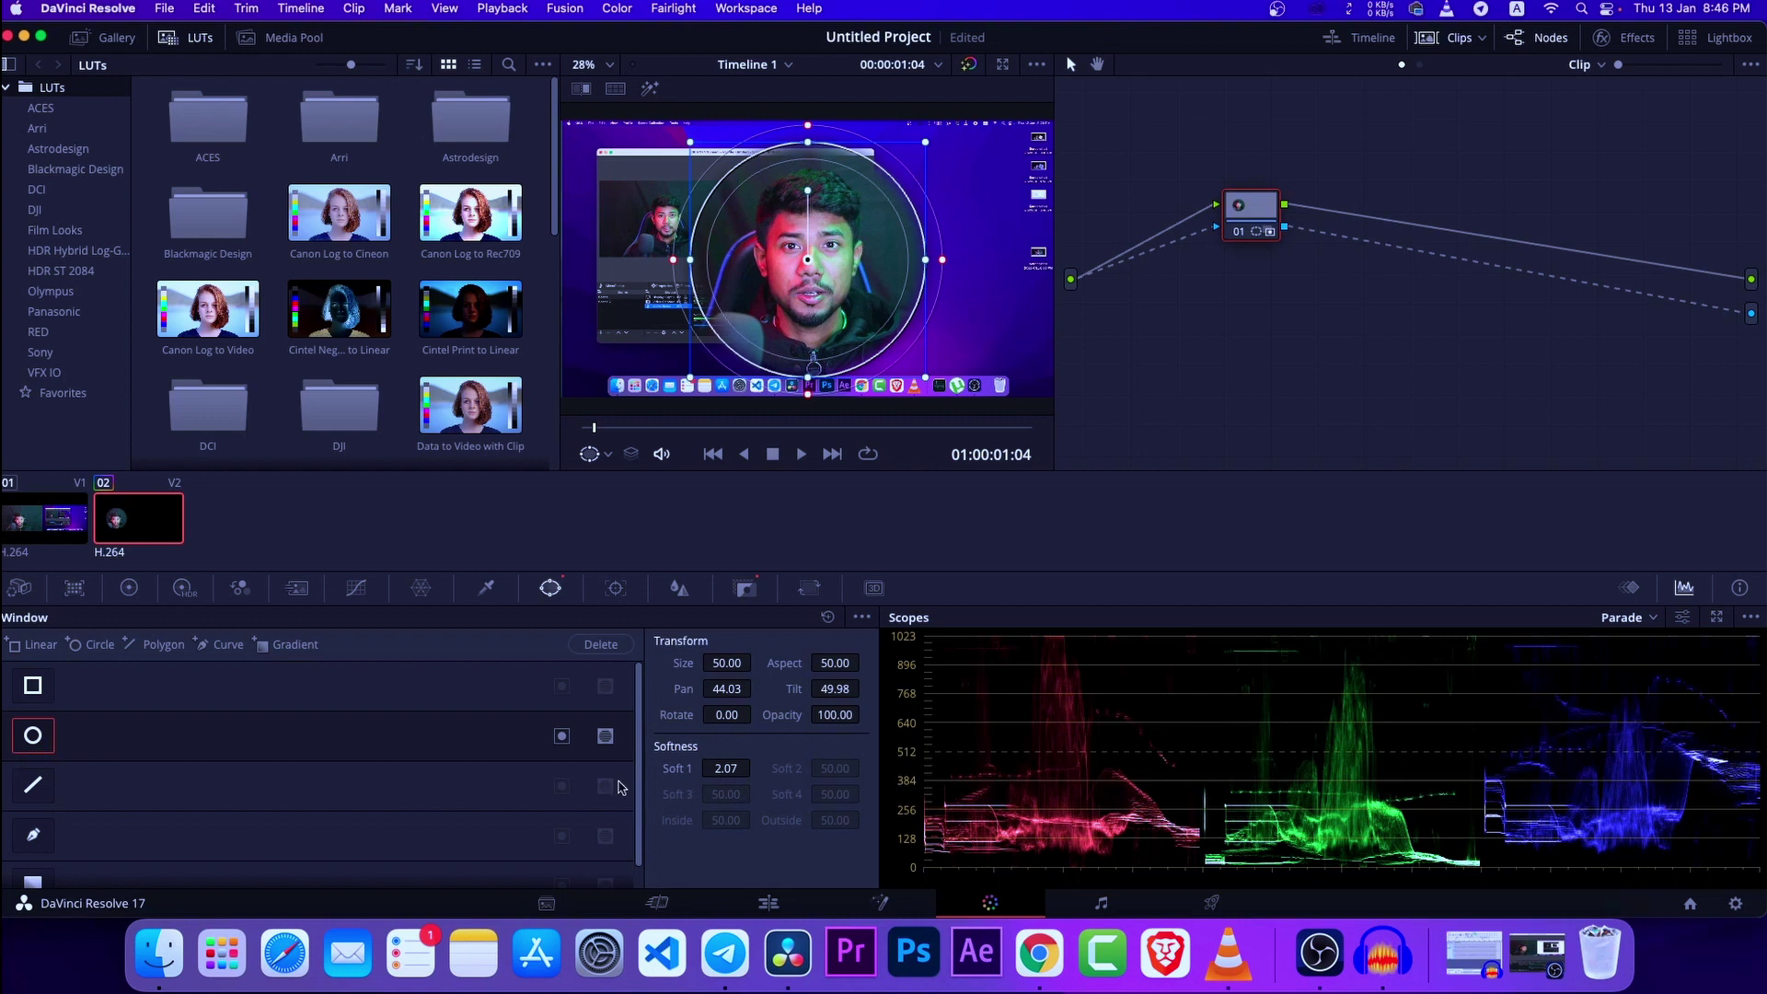
drag(944, 265, 931, 266)
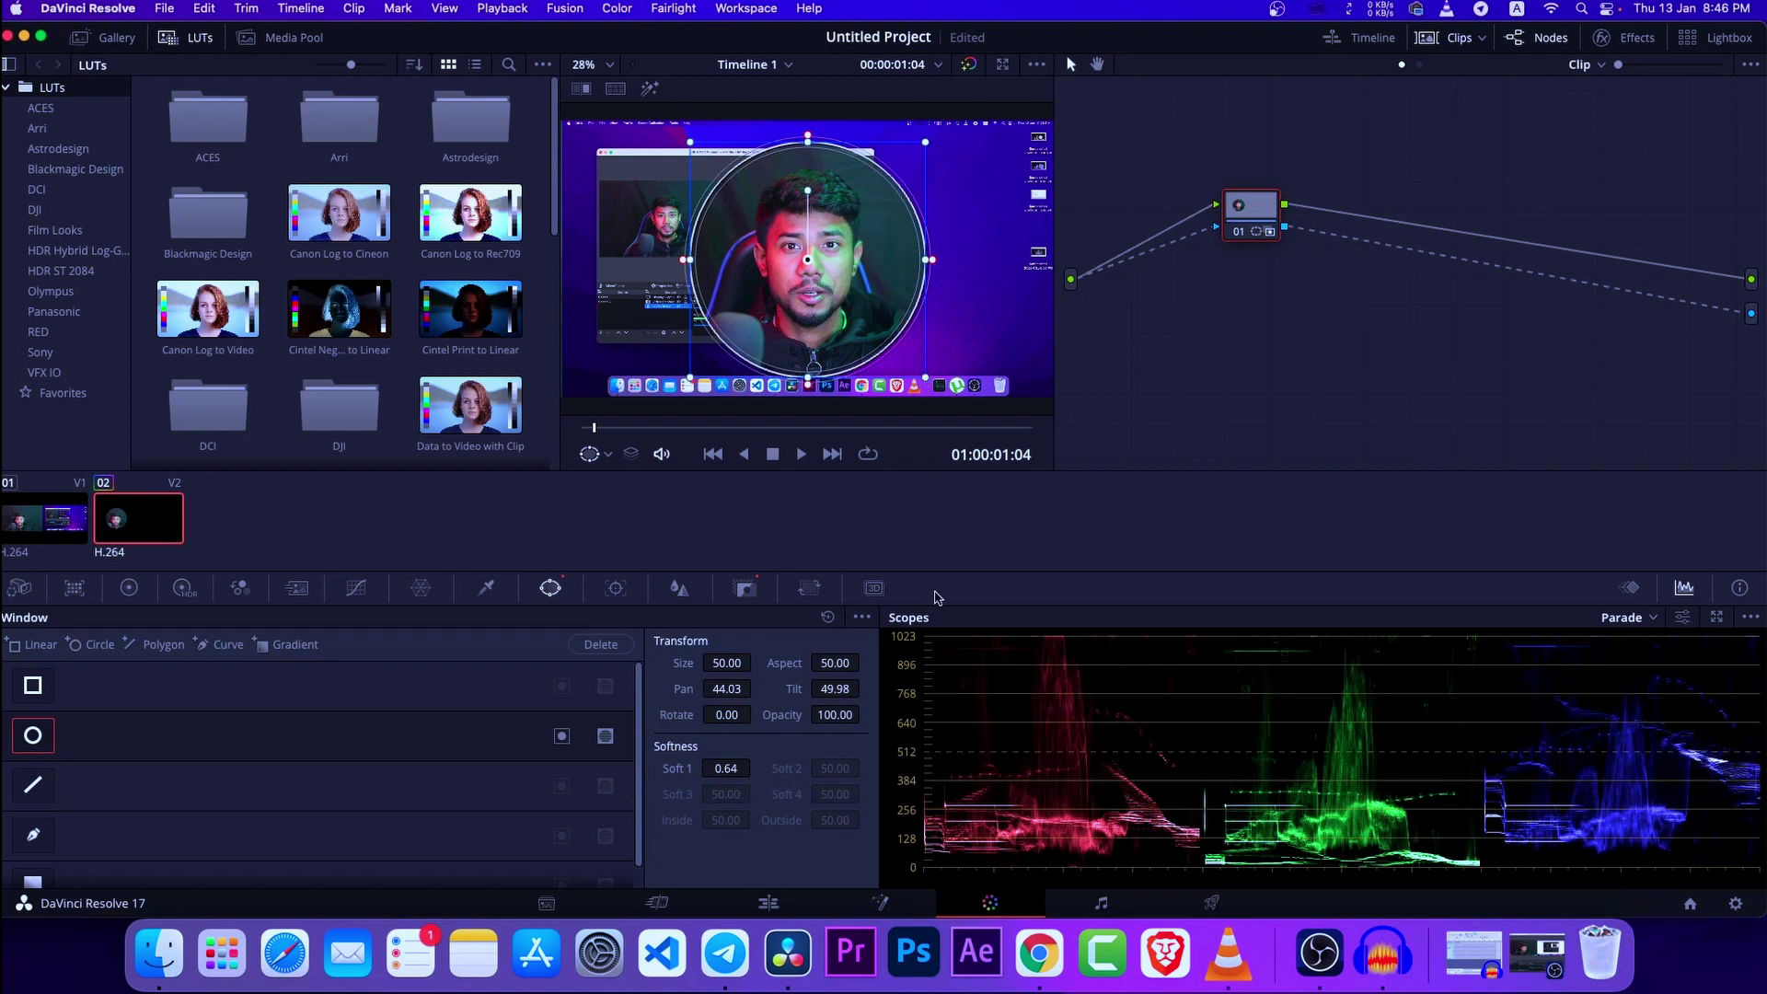
On the Edit page, set the Video 2 clip's zoom to 1.020 and its position to X 1180, Y -526, then deselect it
click(769, 903)
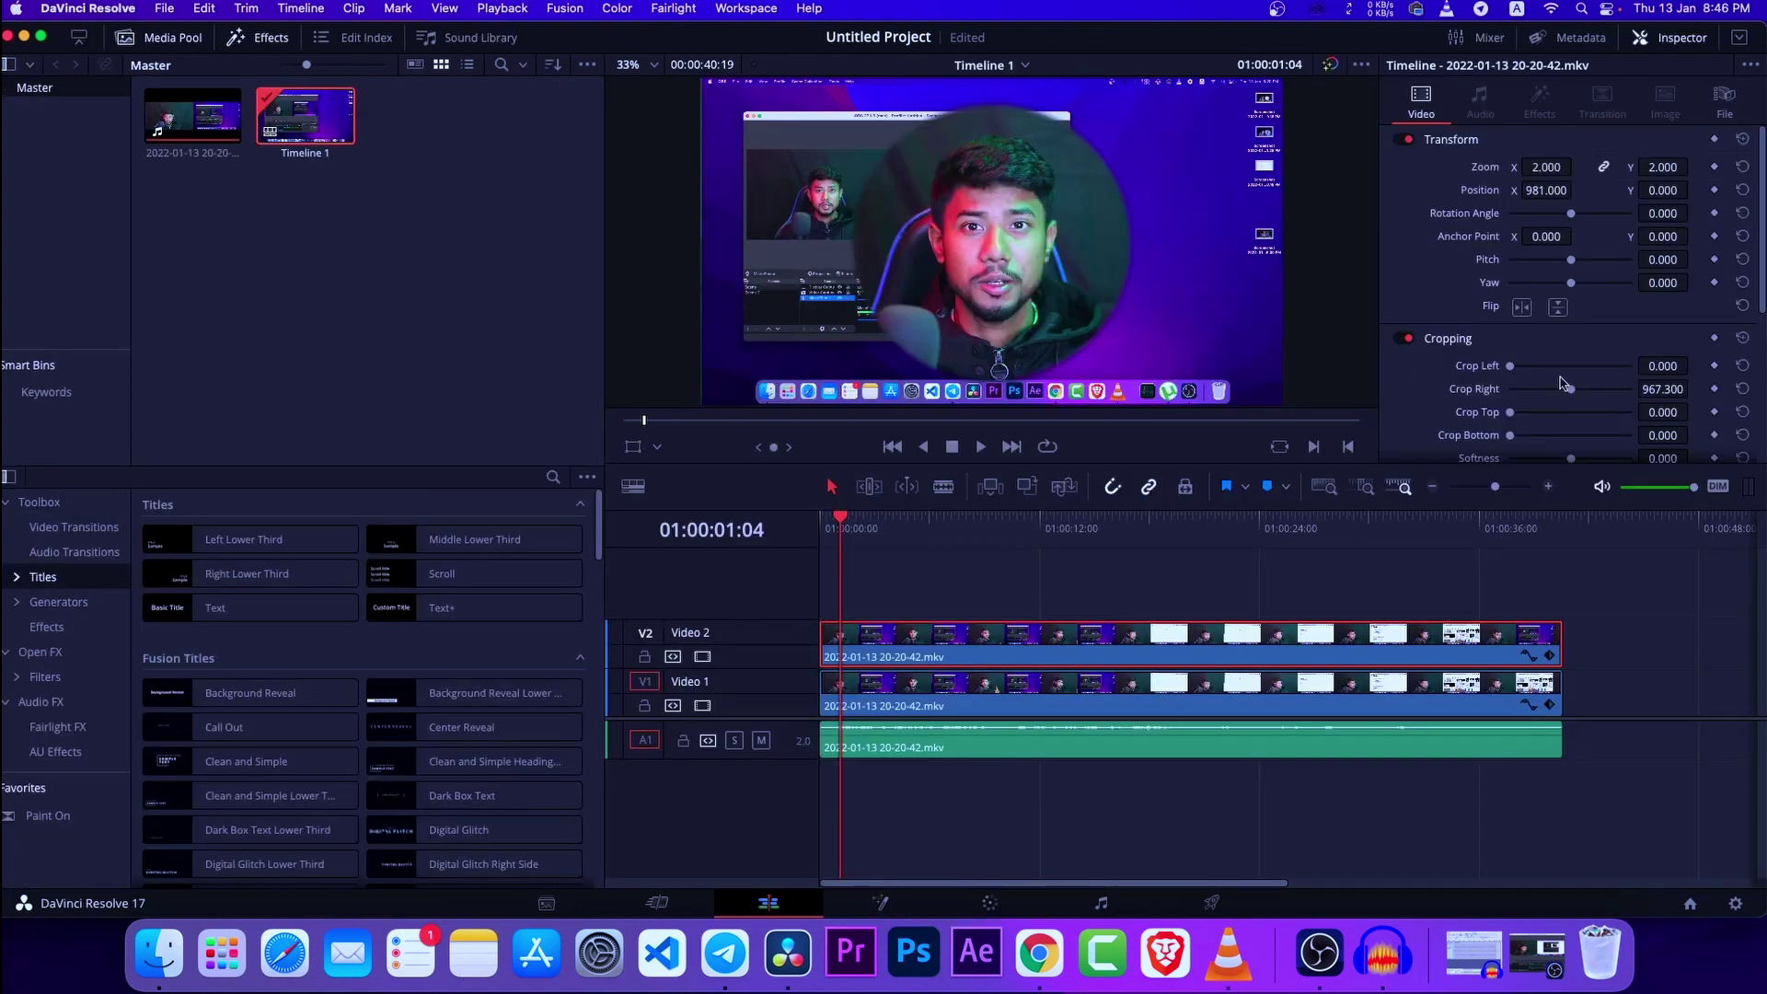
drag(1549, 169, 1421, 169)
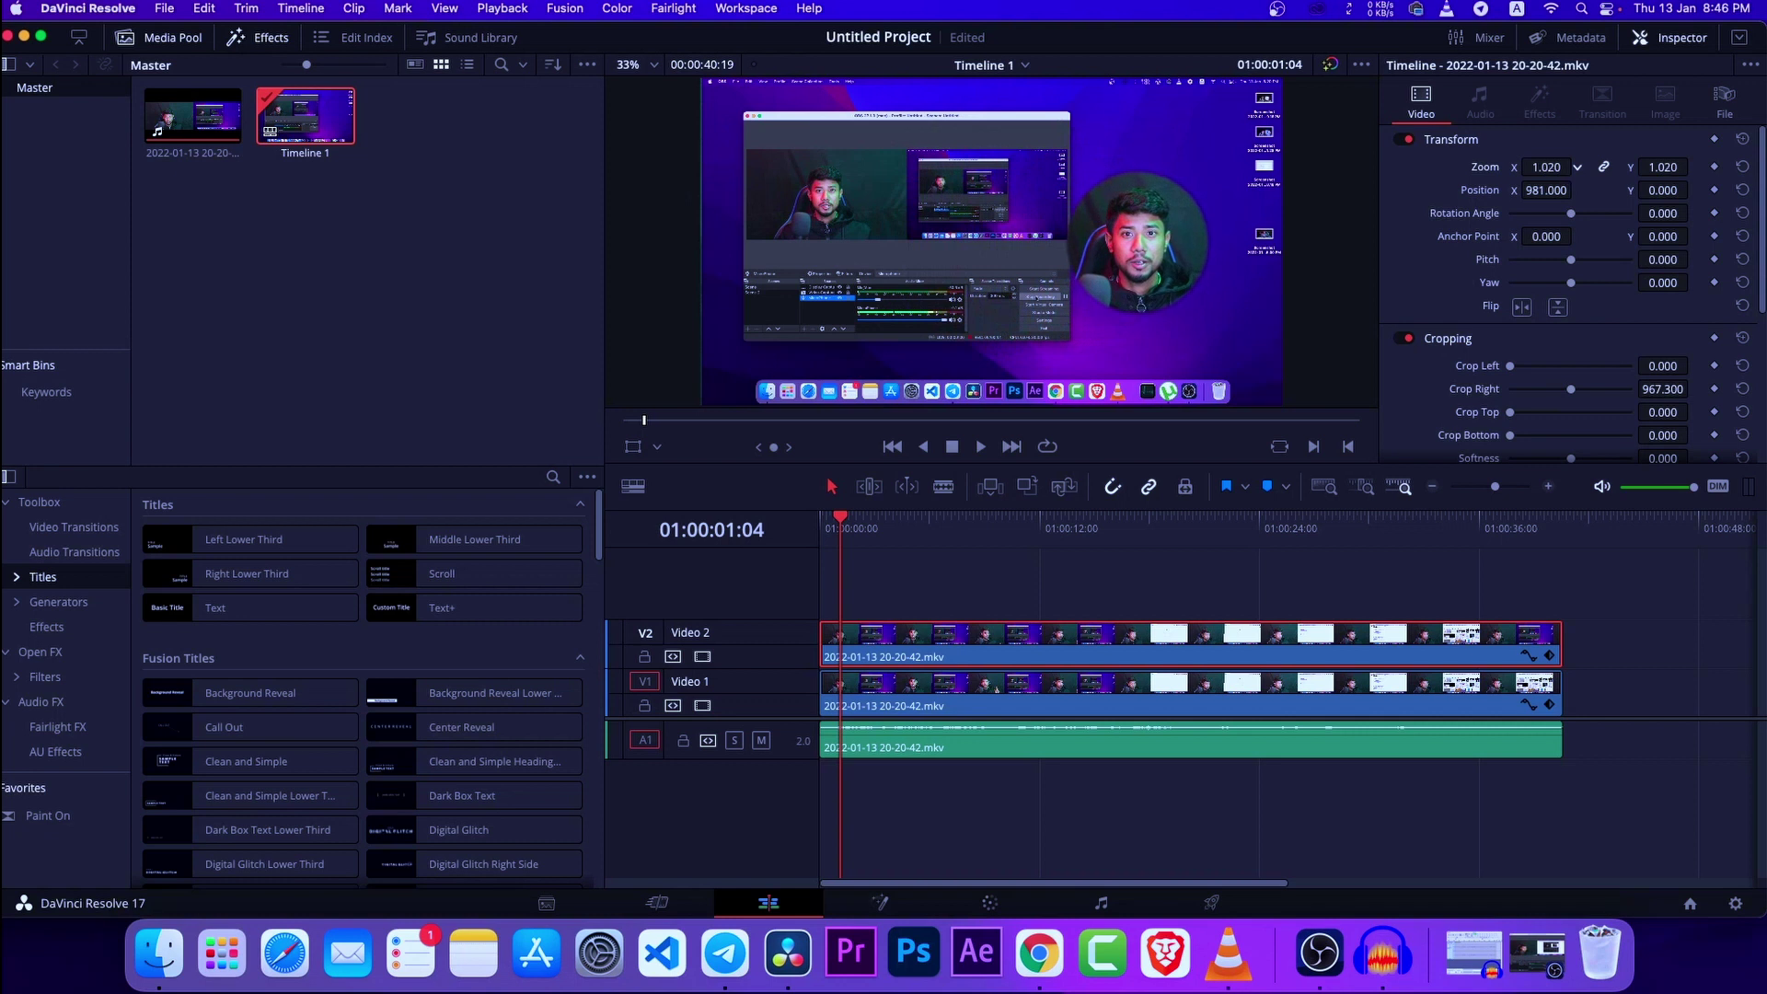
drag(1648, 191, 1578, 190)
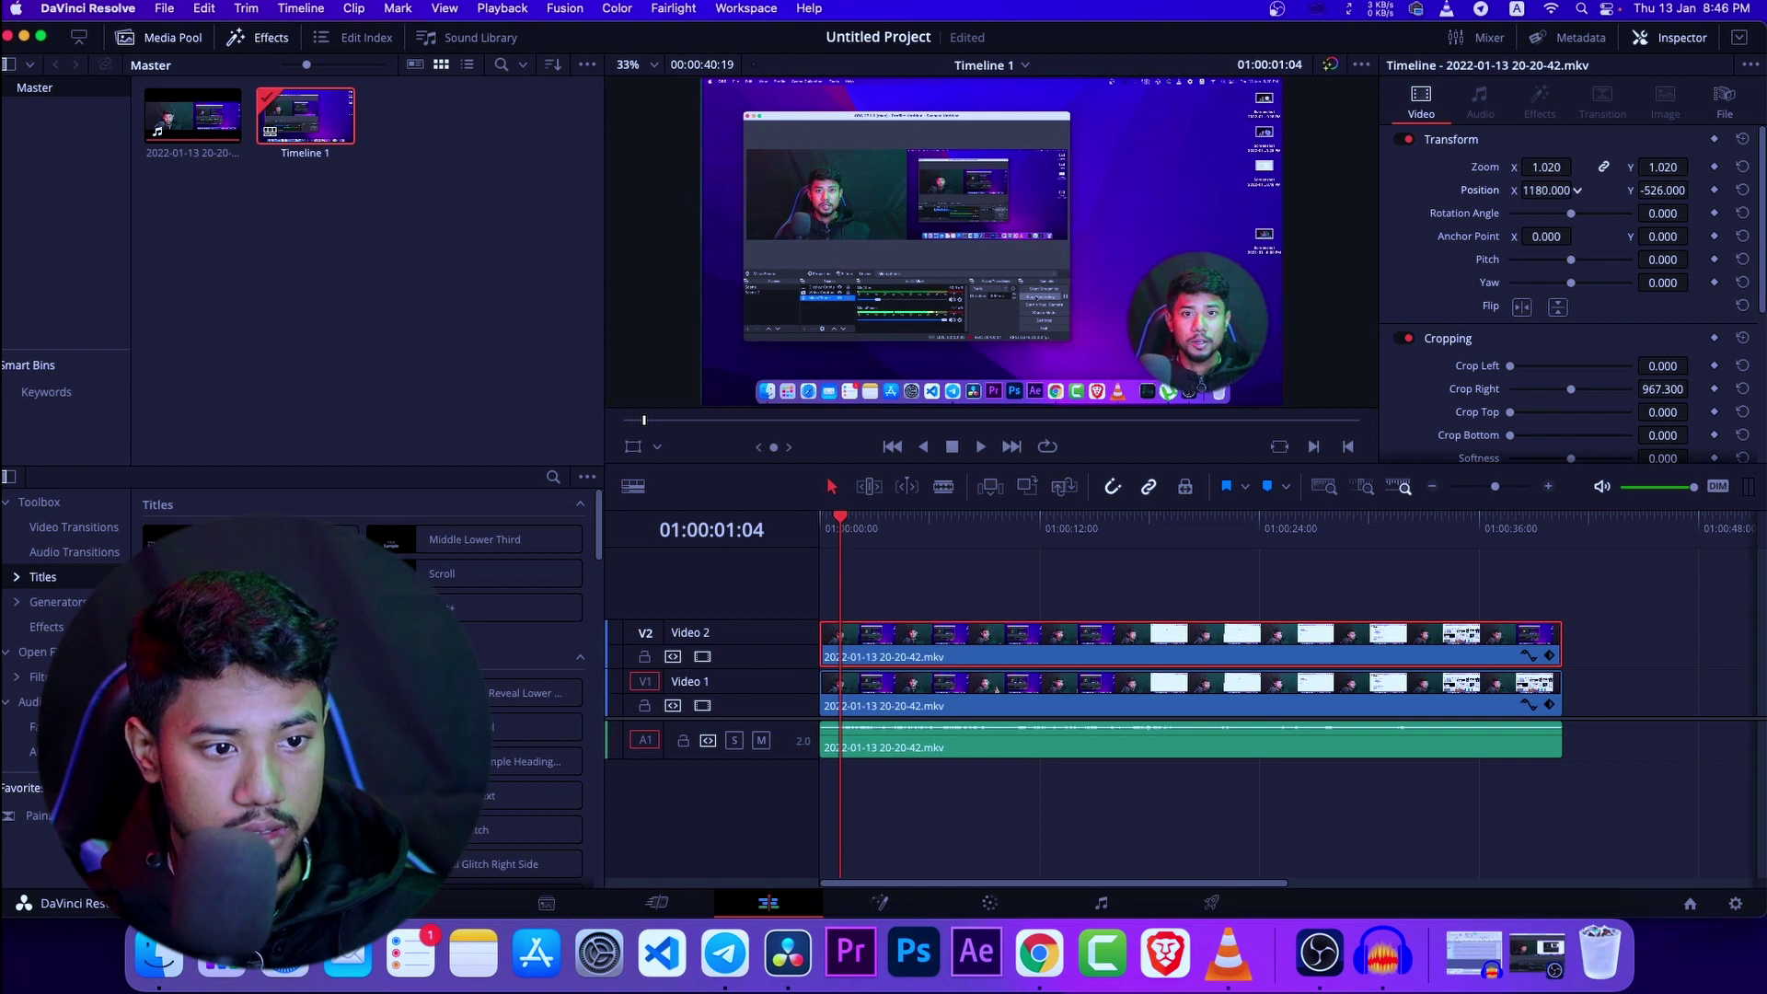
click(1212, 787)
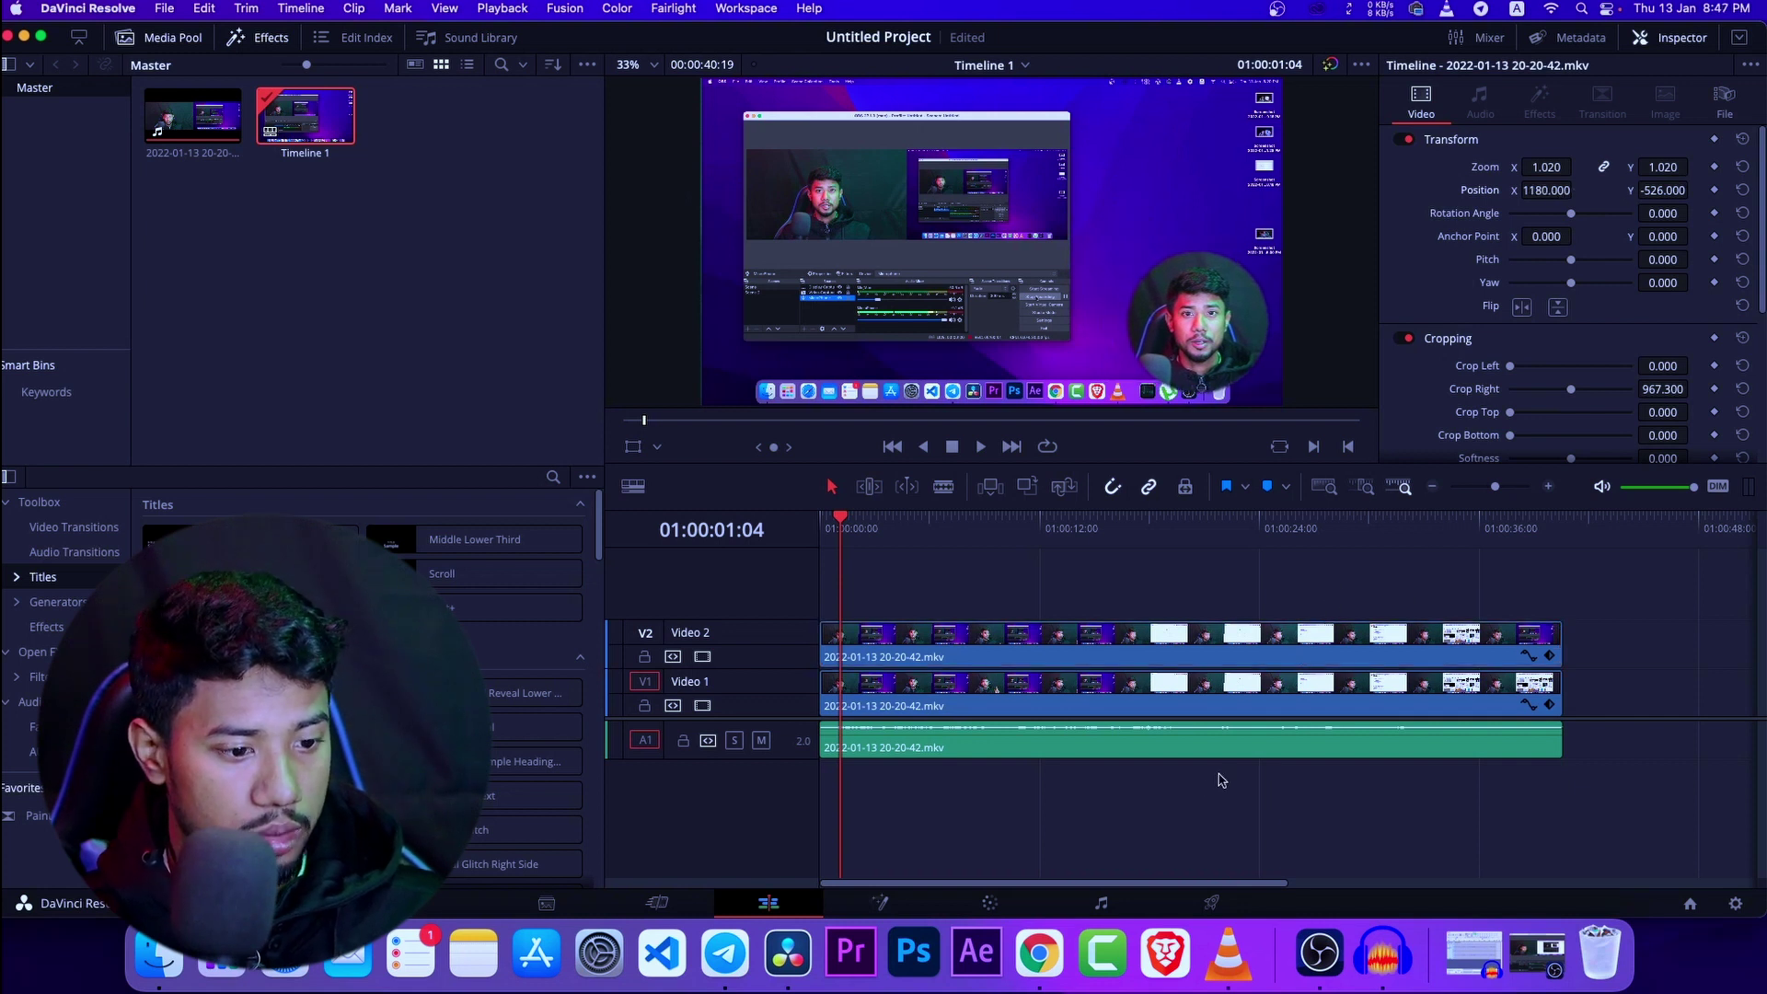
On the Color page, apply the custom MVI_6161 LUT to the Video 2 webcam clip
click(990, 903)
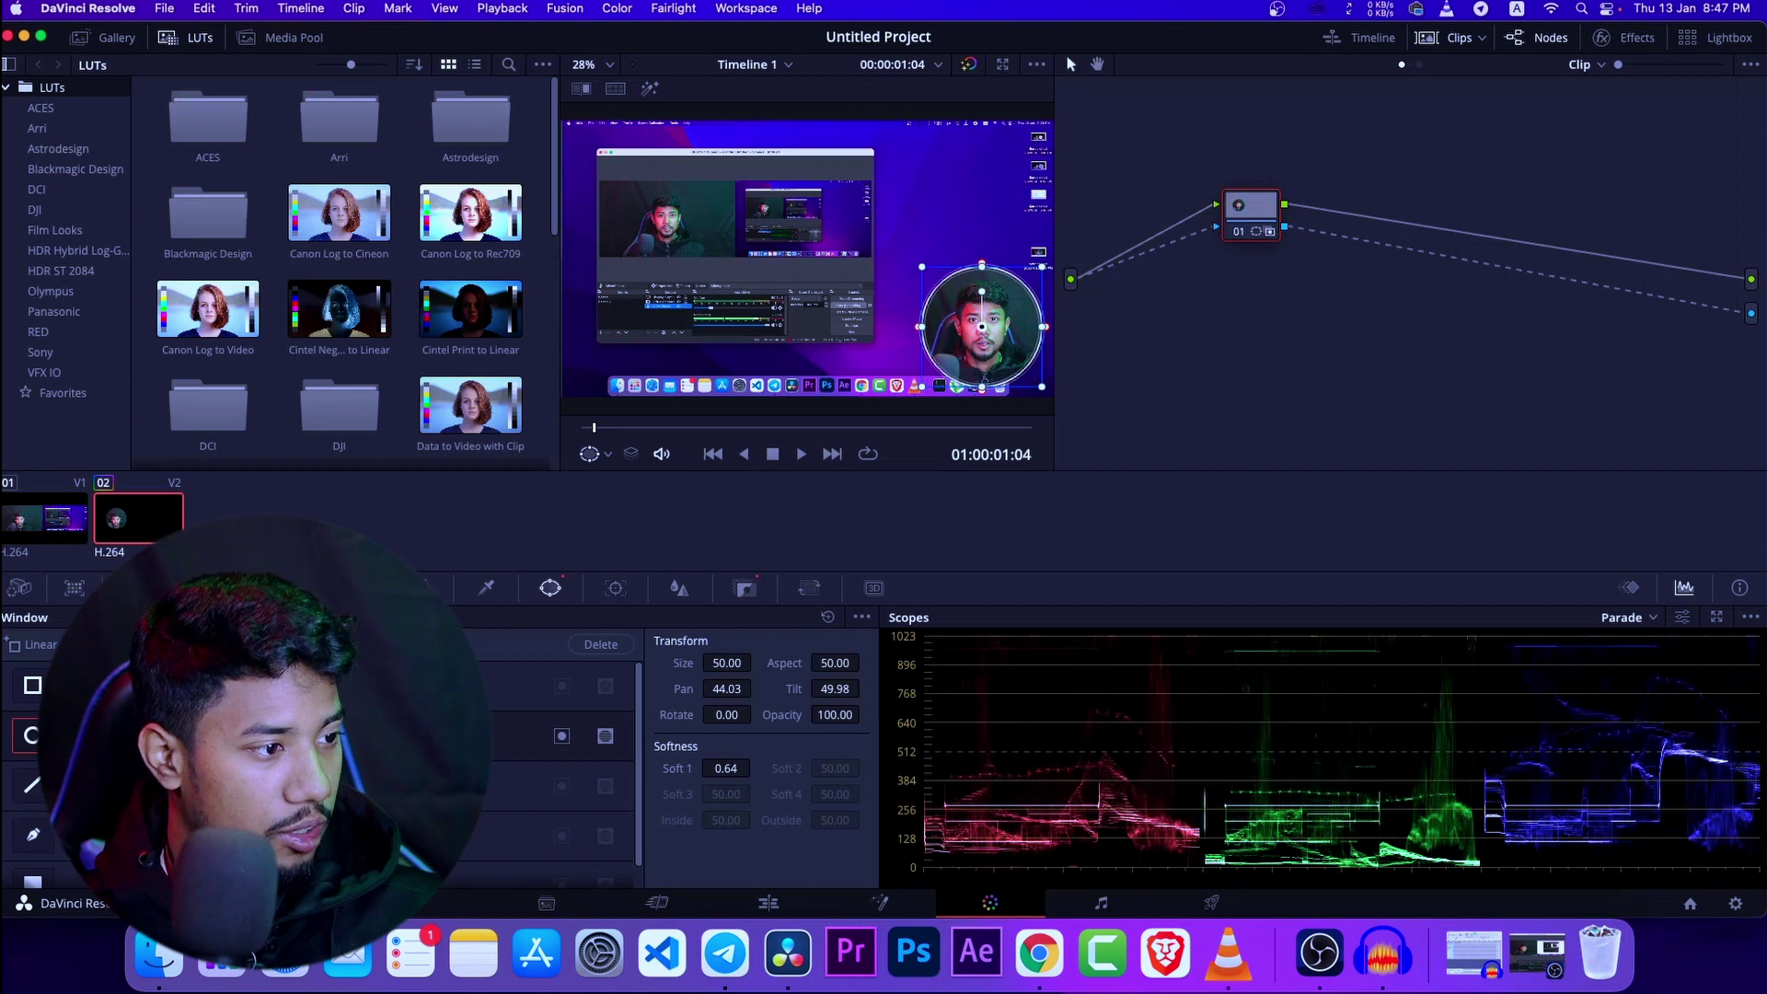
right_click(153, 518)
mouse_move(276, 543)
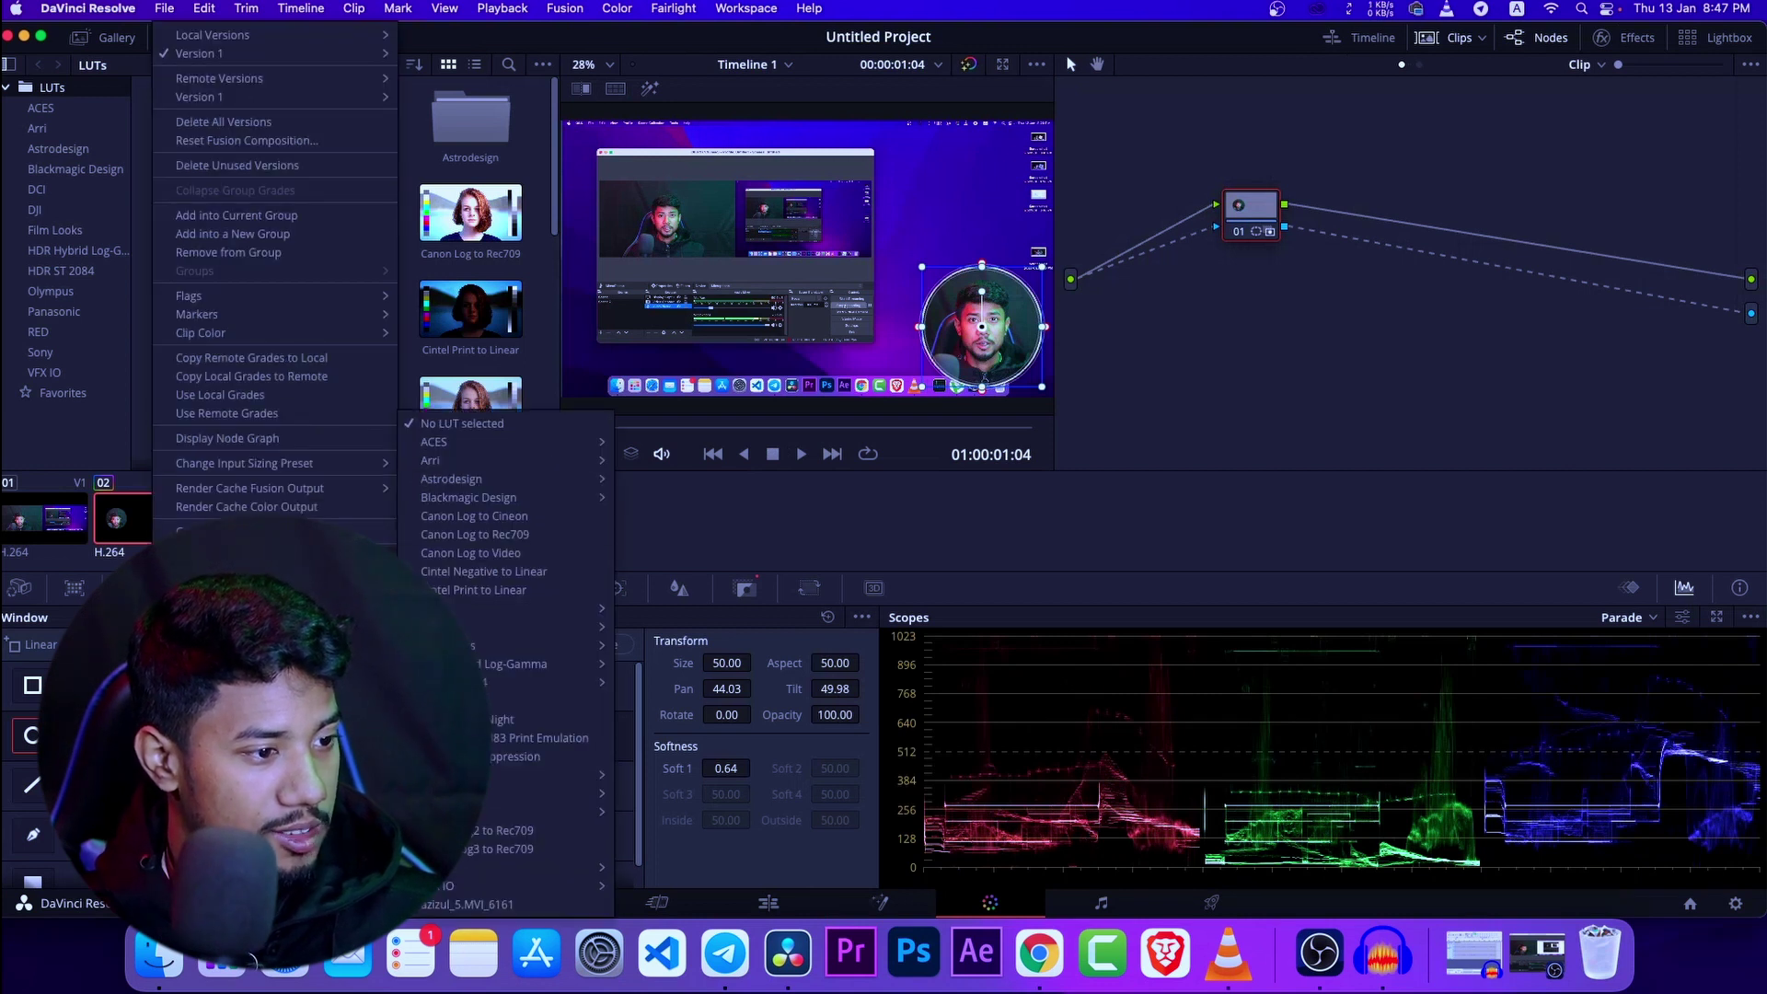
click(487, 904)
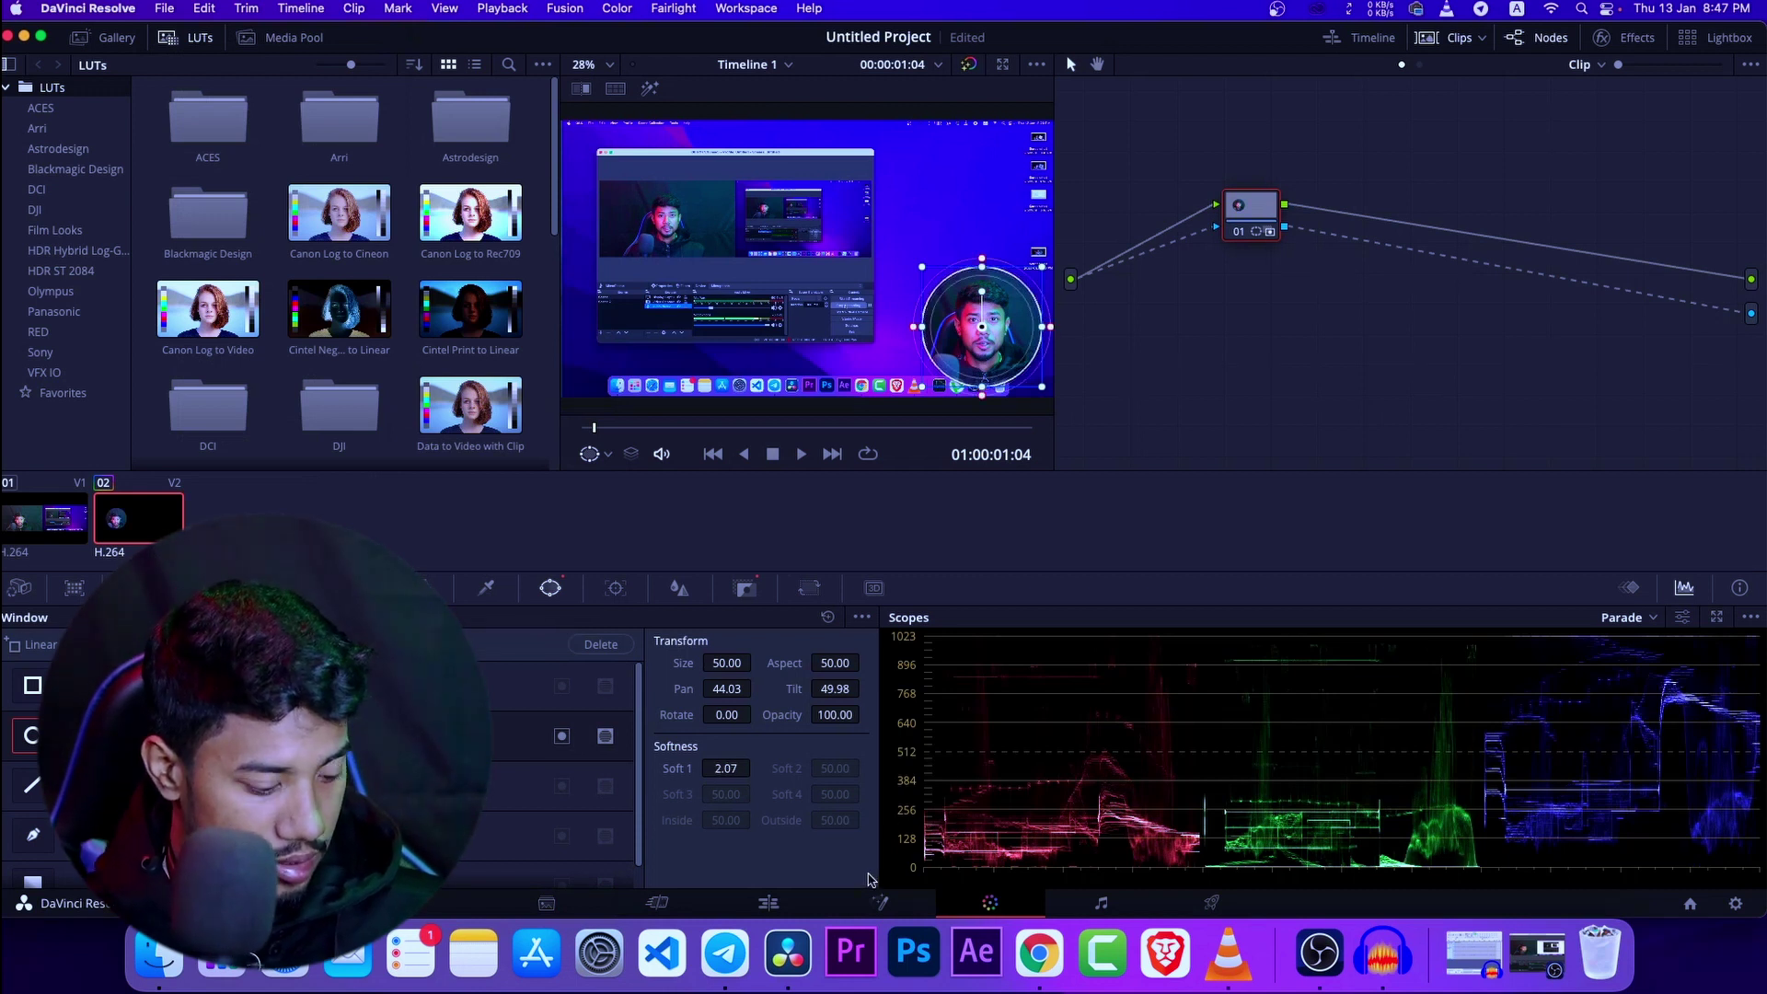
Return to the Edit page and select the webcam clip on Video 2
key(shift+4)
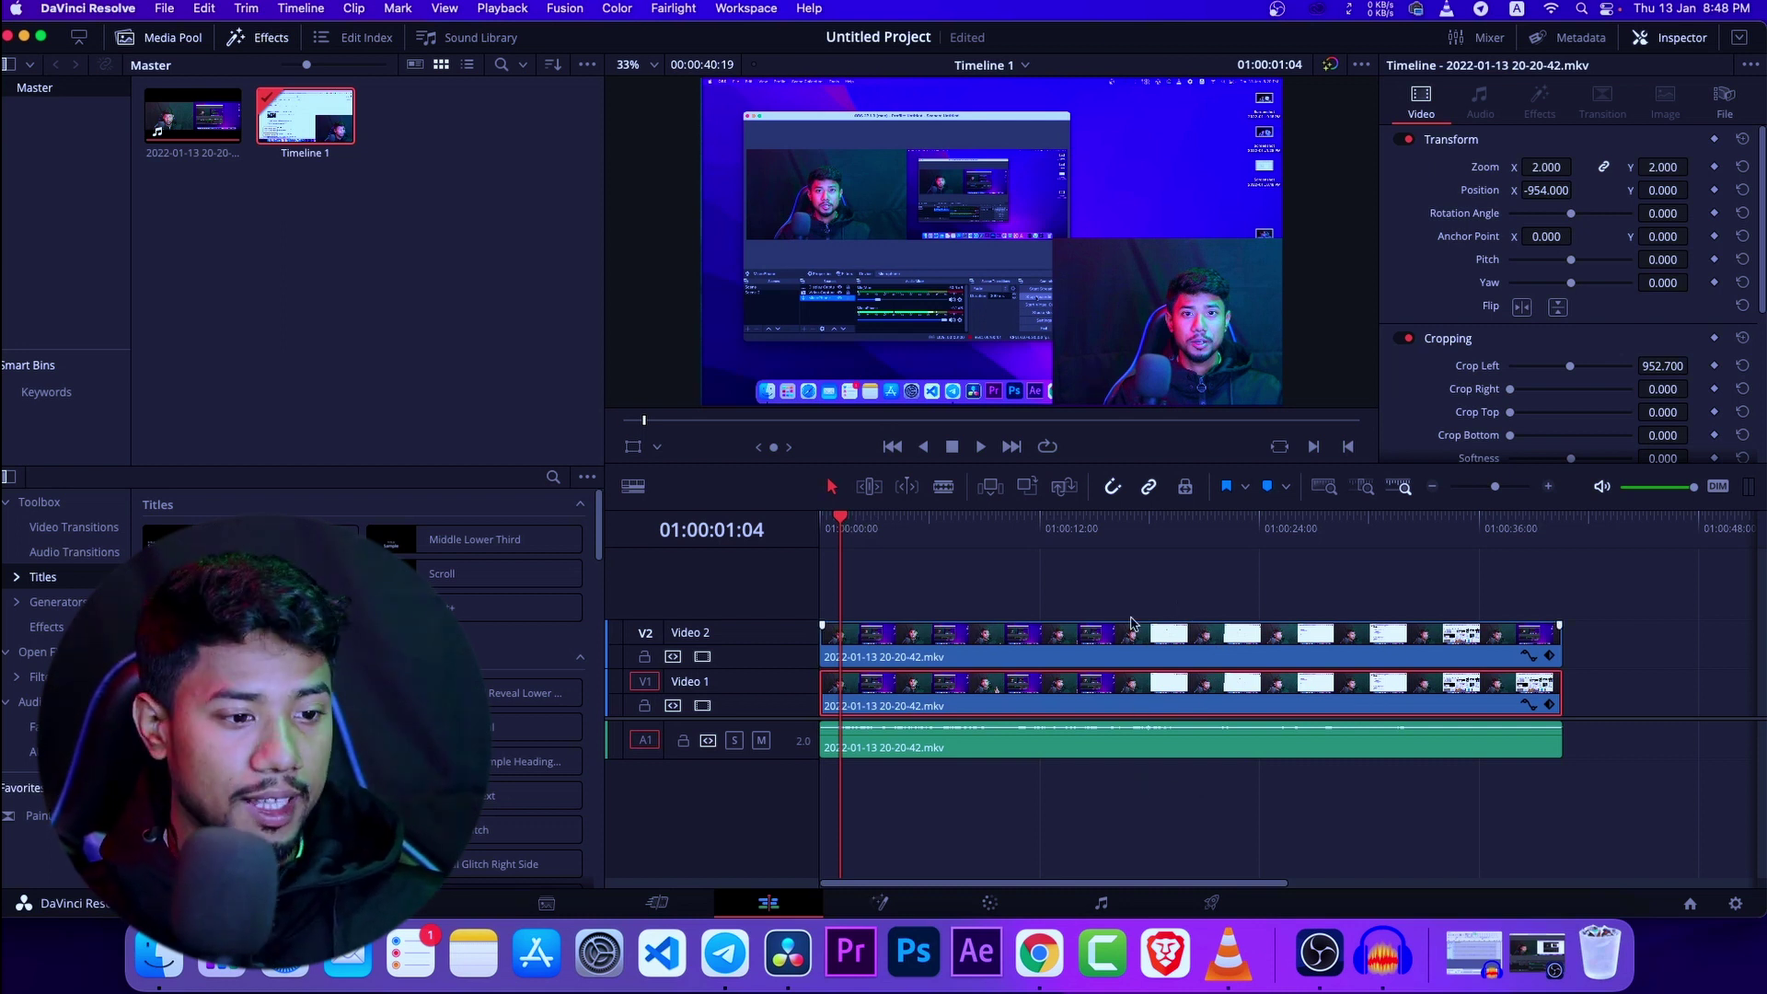
click(1139, 655)
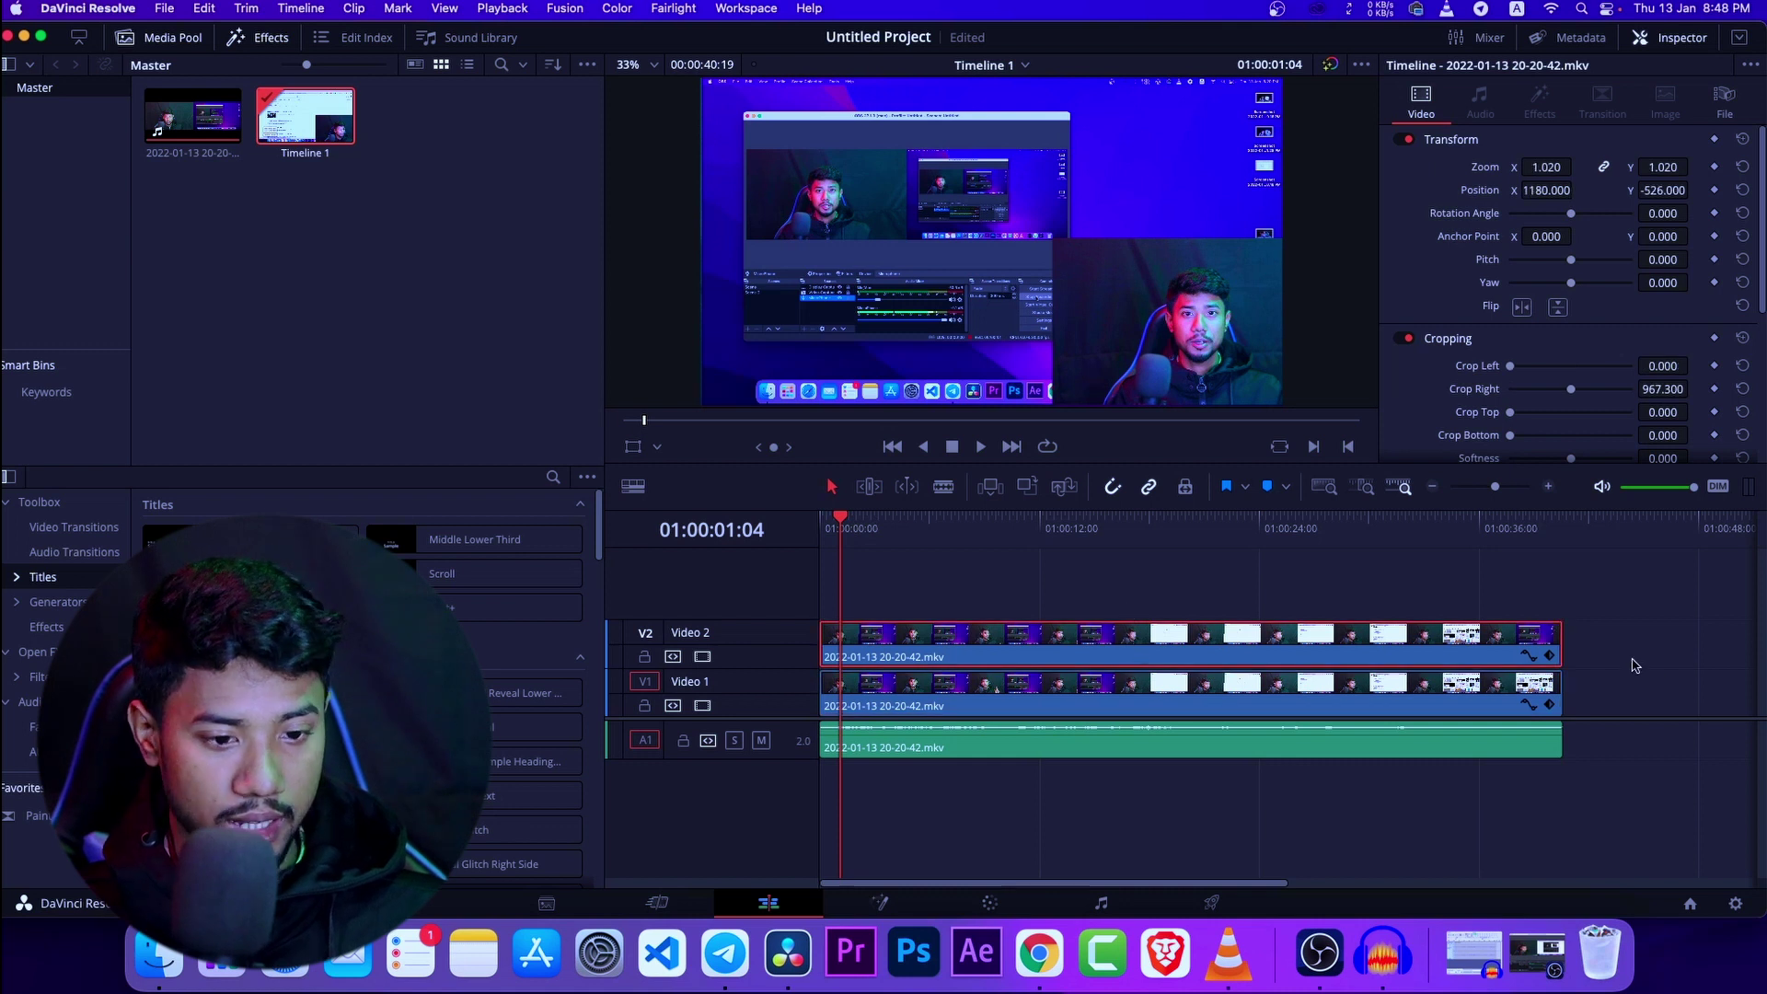